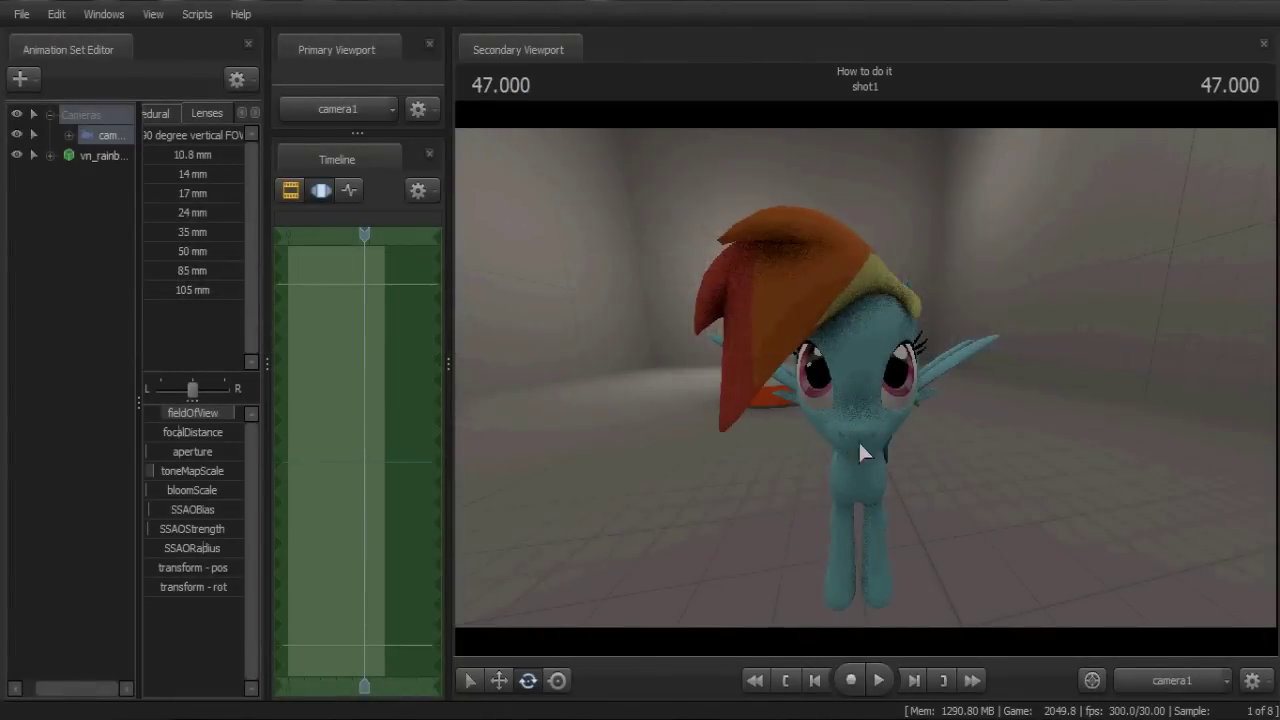
Reposition camera1 to frame the pony's head in a close-up angled view
{"action": "left_click_drag", "start_coordinate": [980, 486], "coordinate": [855, 486]}
{"action": "key", "text": "d"}
{"action": "left_click_drag", "start_coordinate": [825, 377], "coordinate": [911, 361]}
{"action": "scroll", "coordinate": [911, 361], "scroll_direction": "down", "scroll_amount": 5}
{"action": "key", "text": "s"}
{"action": "scroll", "coordinate": [911, 361], "scroll_direction": "down", "scroll_amount": 4}
{"action": "key", "text": "s"}
{"action": "key", "text": "s"}
{"action": "left_click_drag", "start_coordinate": [877, 403], "coordinate": [877, 403]}
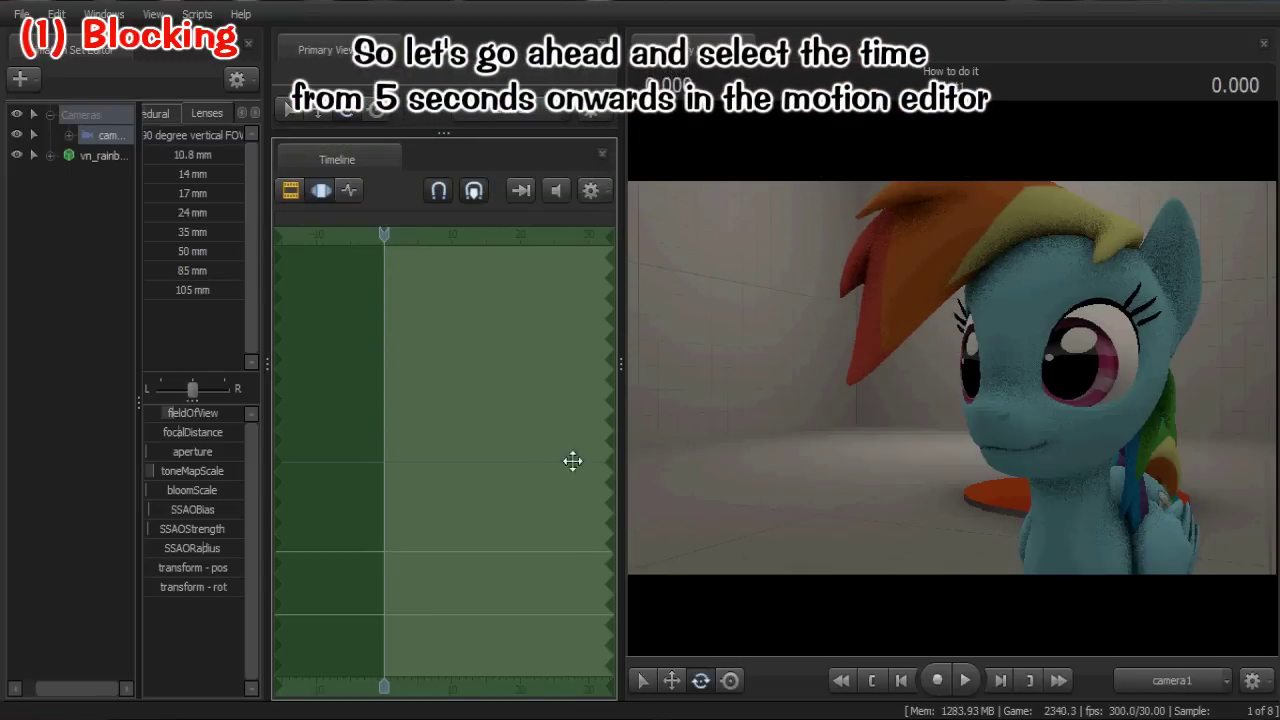
Limit the motion editor's time selection to everything from 5 seconds onward
{"action": "left_click", "coordinate": [416, 392]}
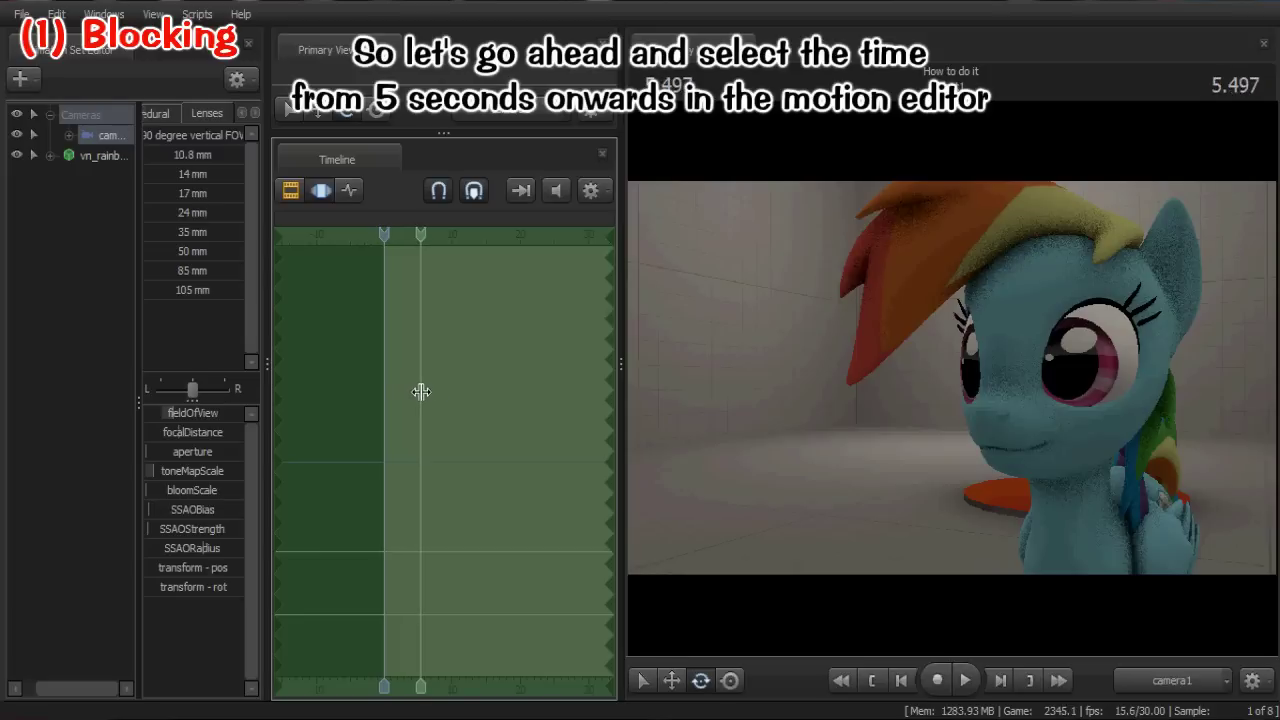
{"action": "scroll", "coordinate": [422, 394], "scroll_direction": "up", "scroll_amount": 5}
{"action": "key", "text": "shift"}
{"action": "left_click_drag", "start_coordinate": [473, 392], "coordinate": [641, 450], "text": "shift"}
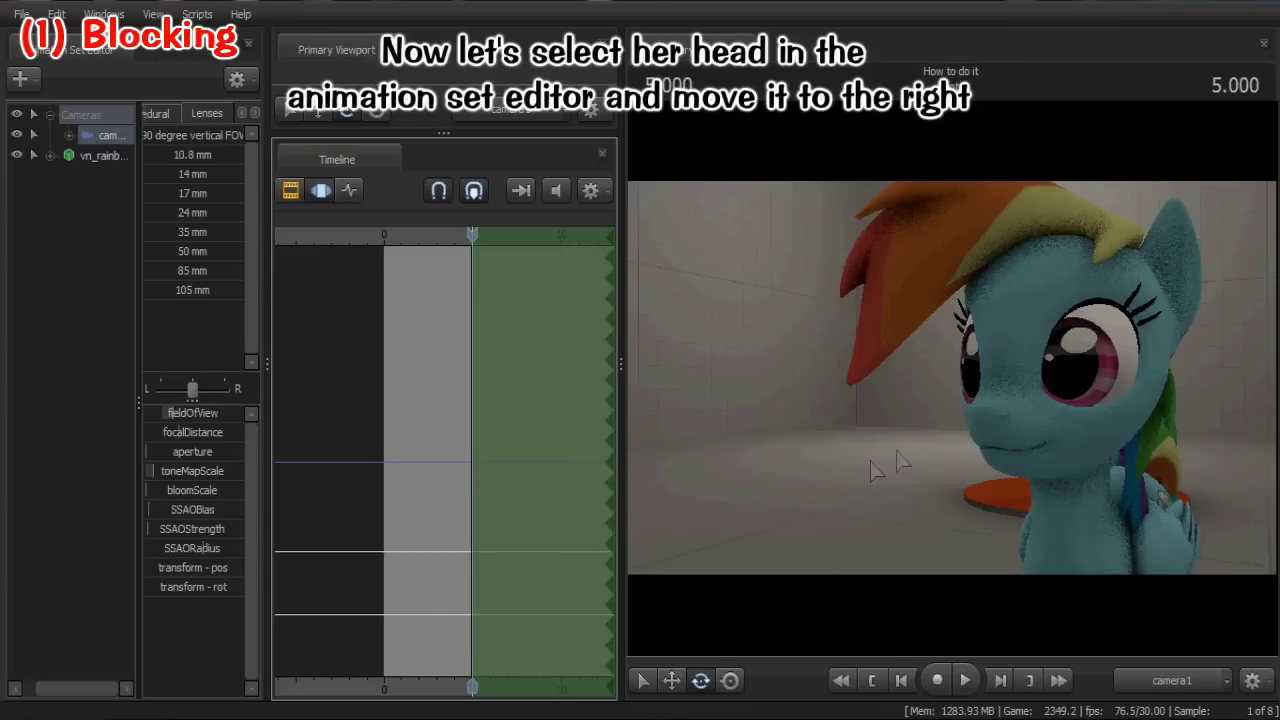
Rotate the pony's Head control so she faces to the side from 5 seconds onward
{"action": "key", "text": "ctrl"}
{"action": "left_click", "coordinate": [49, 155]}
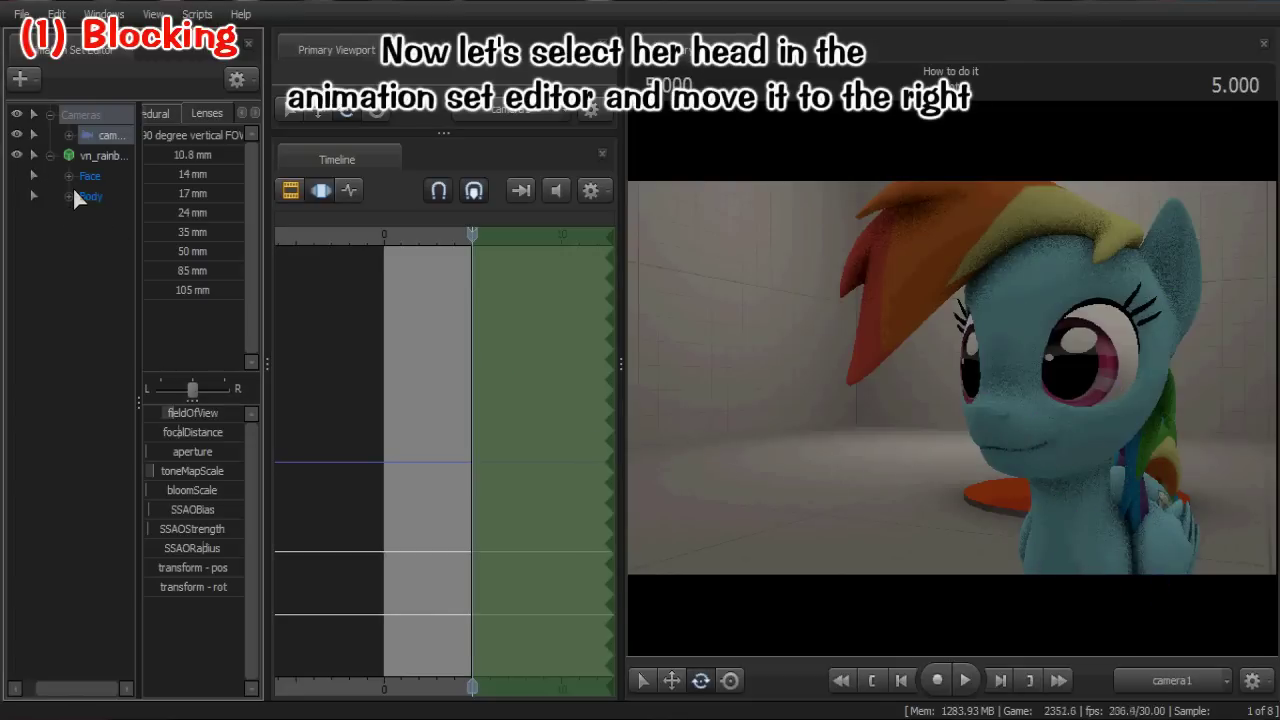
{"action": "left_click", "coordinate": [68, 196]}
{"action": "left_click", "coordinate": [111, 301]}
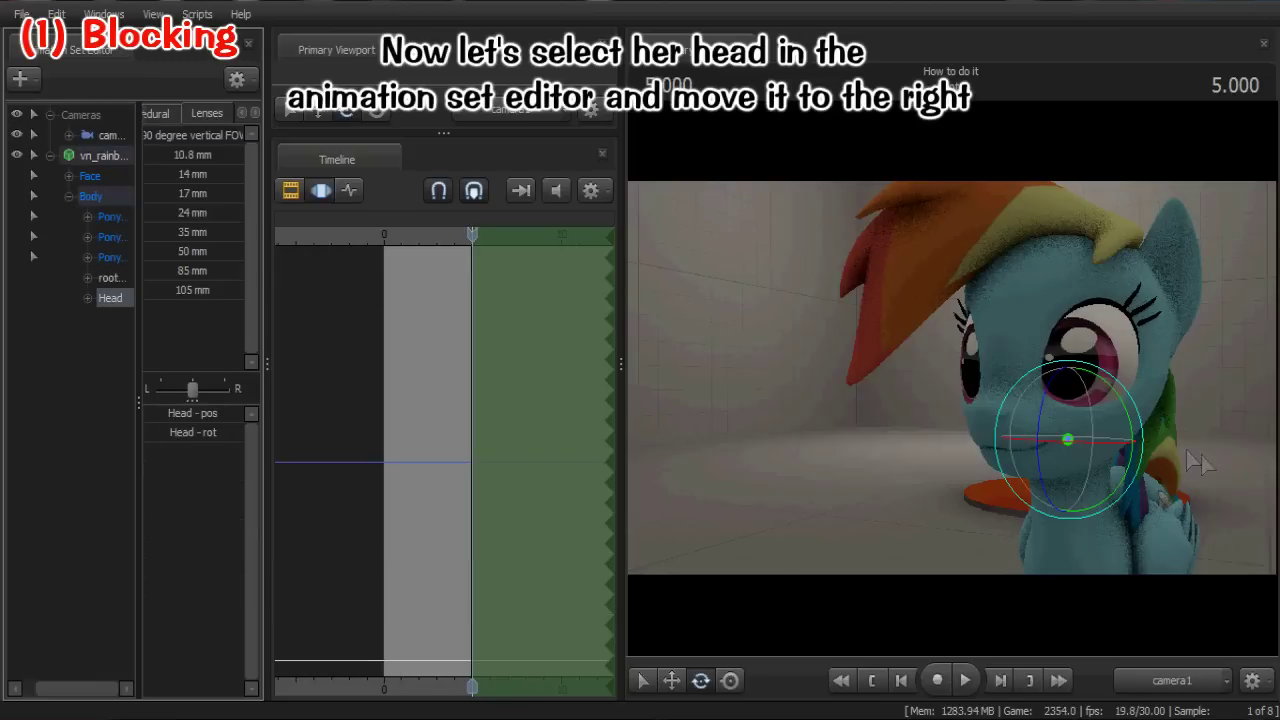
{"action": "left_click_drag", "start_coordinate": [1090, 440], "coordinate": [1042, 468]}
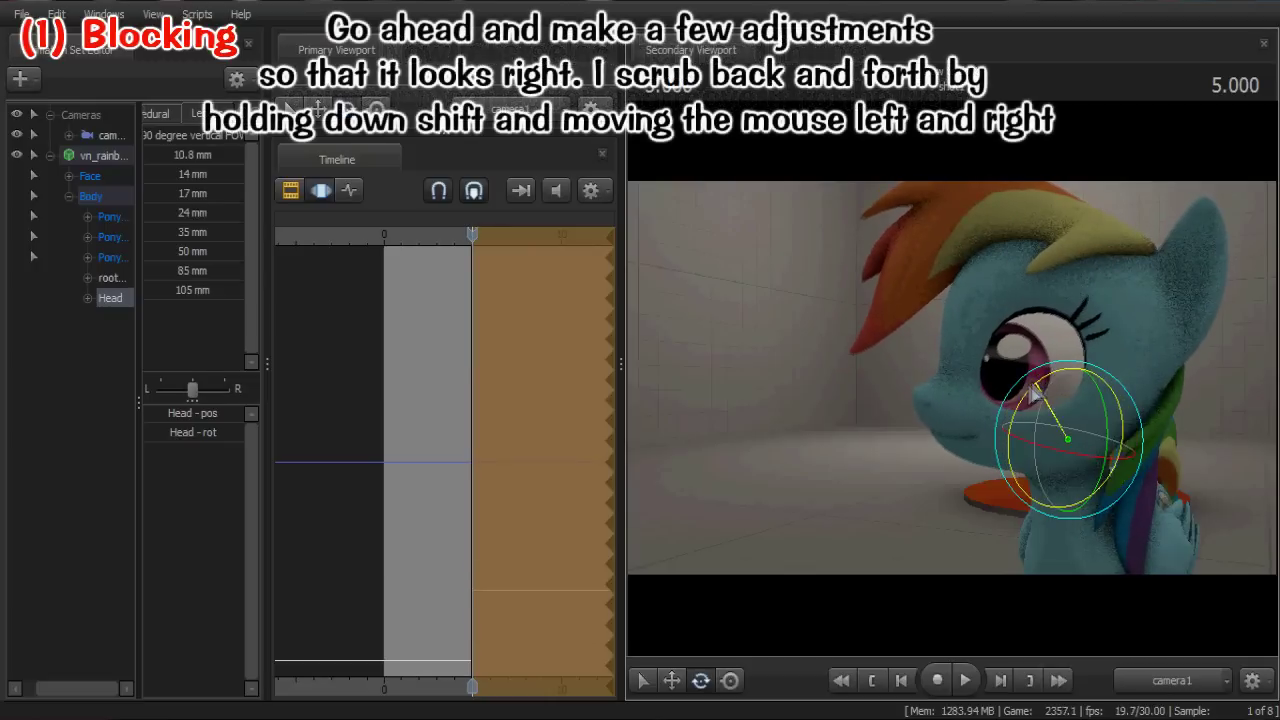
{"action": "left_click_drag", "start_coordinate": [1031, 385], "coordinate": [1092, 400]}
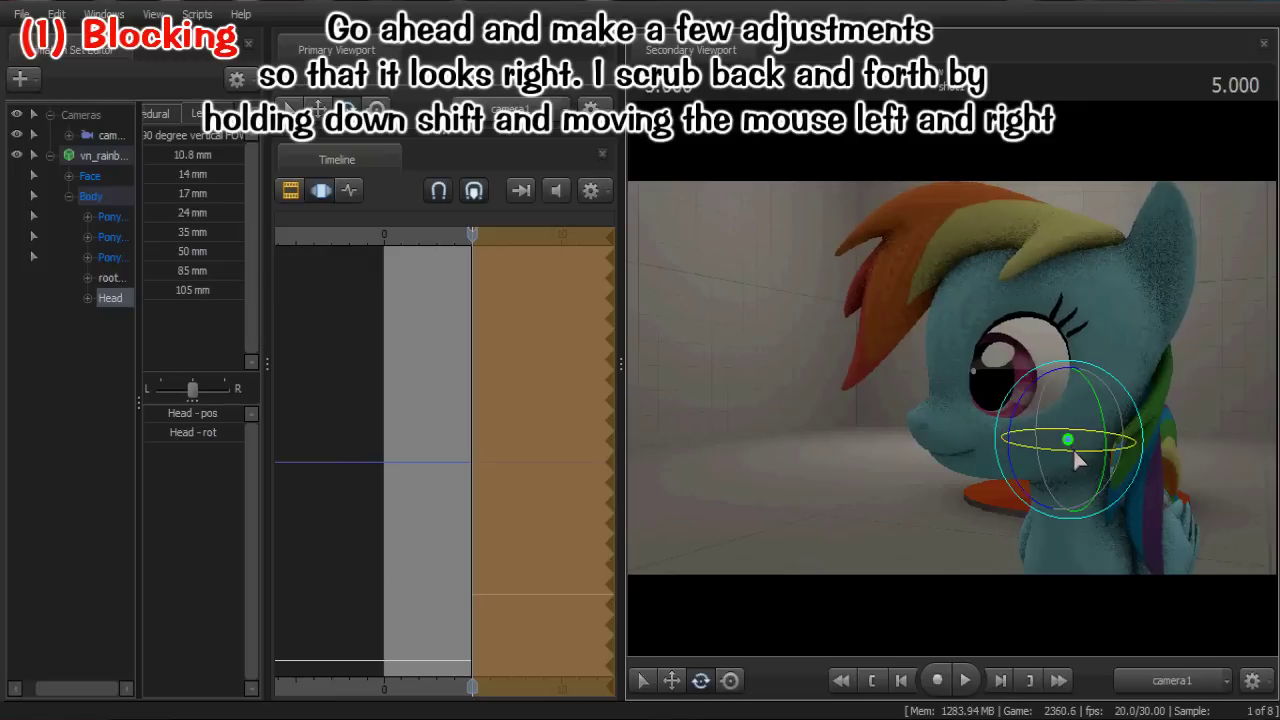
{"action": "left_click_drag", "start_coordinate": [1074, 450], "coordinate": [1070, 451]}
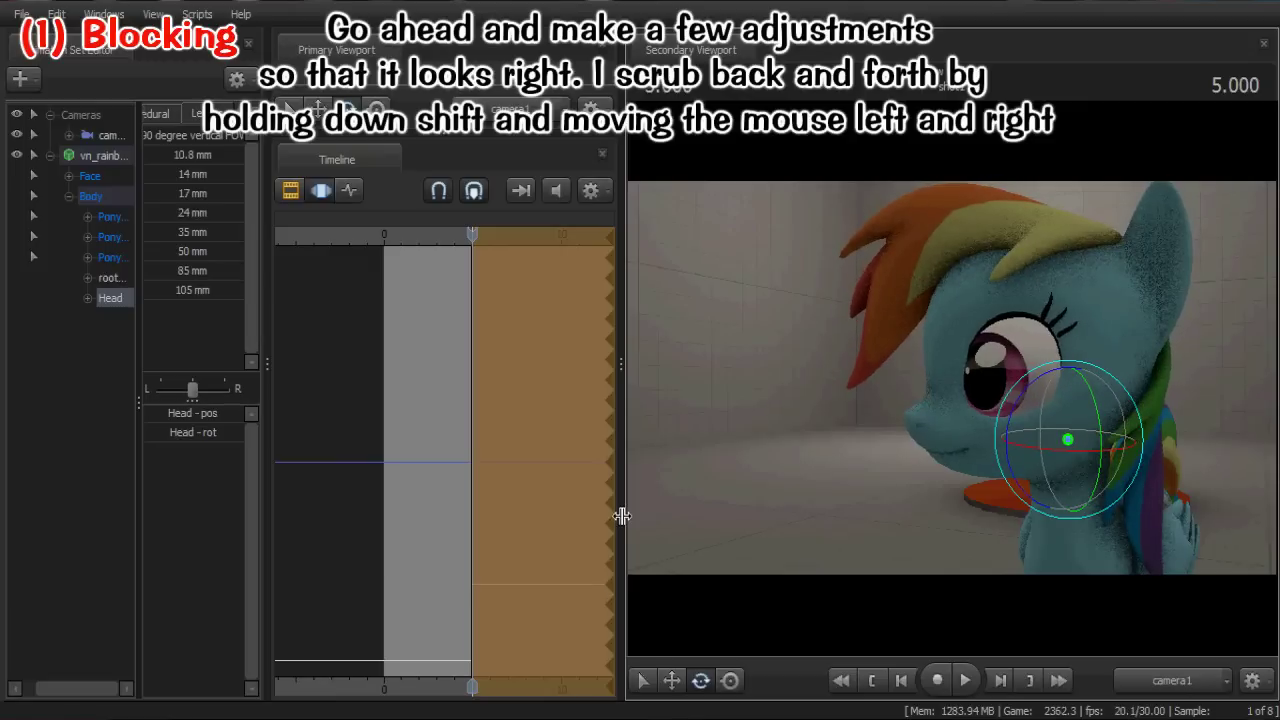
Scrub across the 5-second mark to compare both poses and slightly refine the head's turned rotation
{"action": "key", "text": "shift"}
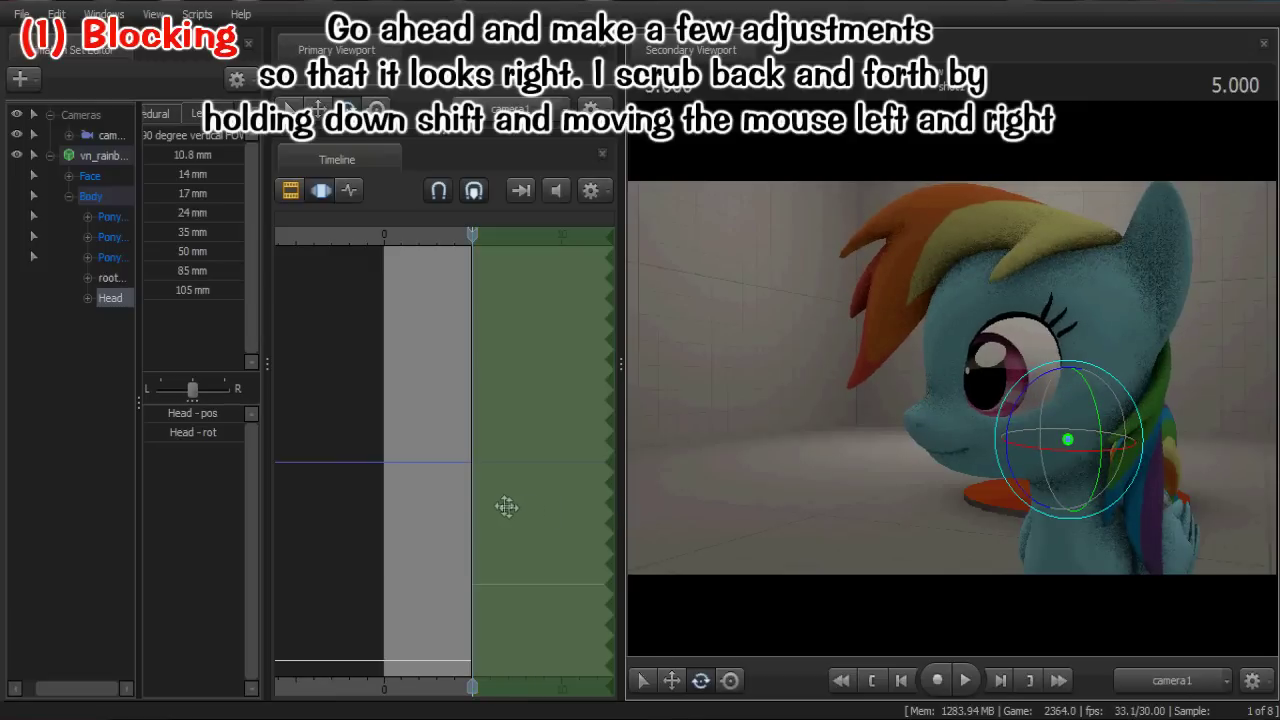
{"action": "key", "text": "shift"}
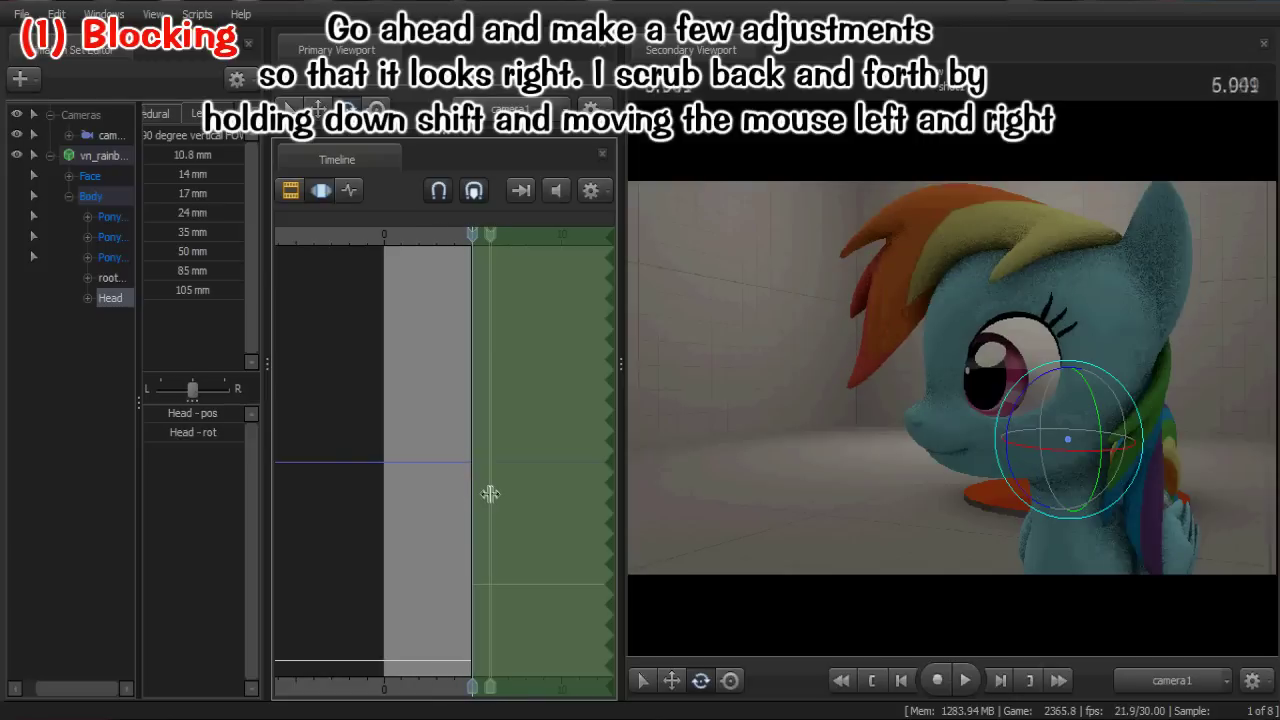
{"action": "key", "text": "shift"}
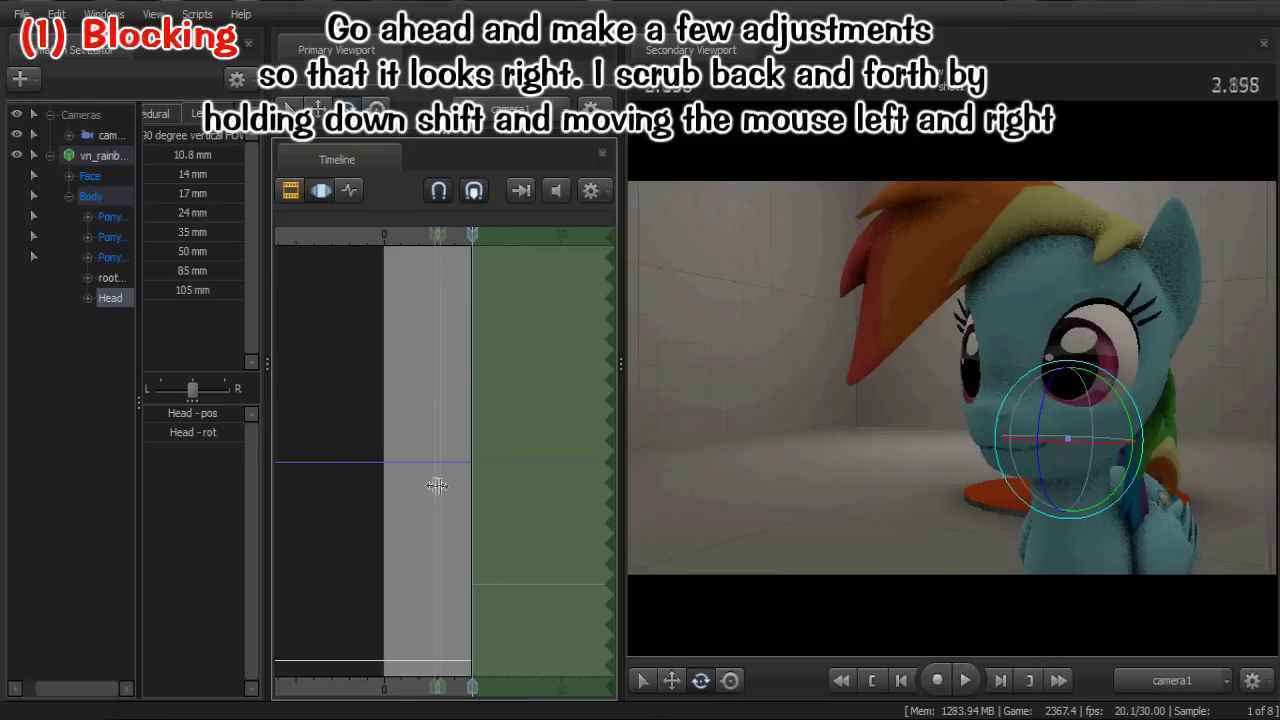
{"action": "key", "text": "shift"}
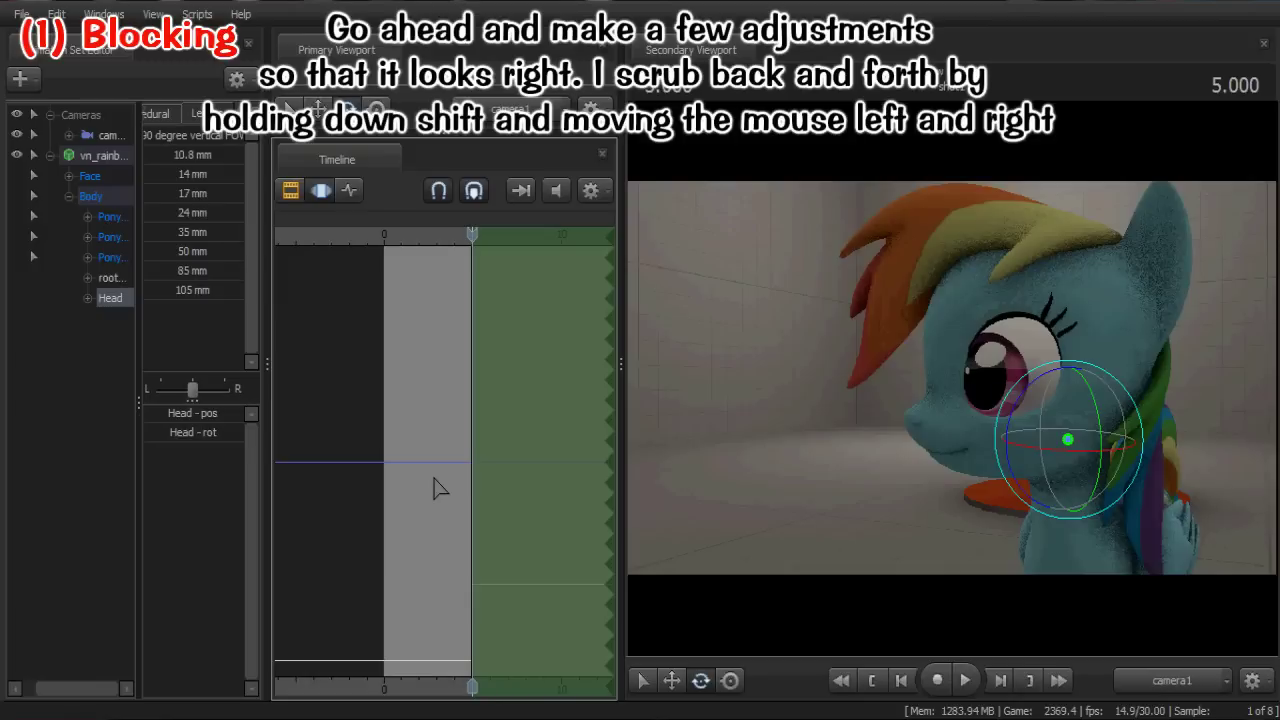
{"action": "key", "text": "shift"}
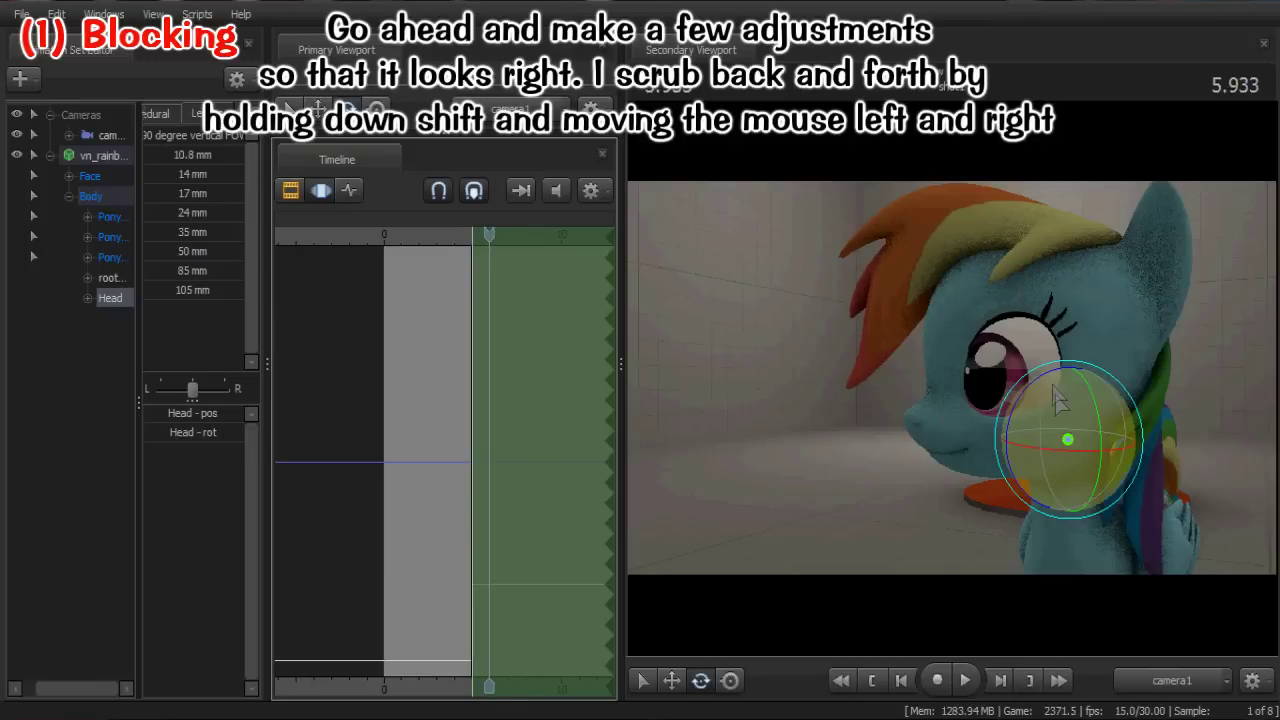
{"action": "mouse_move", "coordinate": [1062, 405]}
{"action": "left_mouse_down"}
{"action": "mouse_move", "coordinate": [1054, 390]}
{"action": "mouse_move", "coordinate": [1068, 400]}
{"action": "left_mouse_up"}
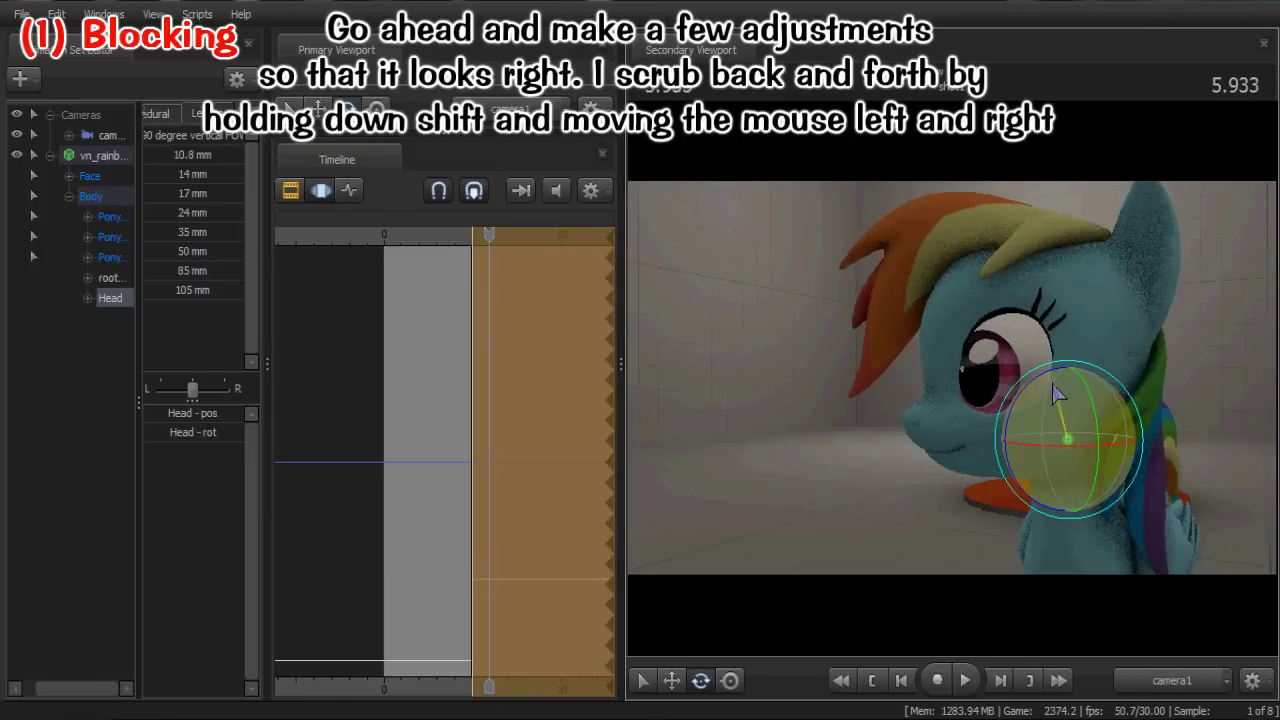
Tilt the turned head slightly further and scrub back to compare it with the opening pose
{"action": "key", "text": "shift"}
{"action": "key", "text": "shift"}
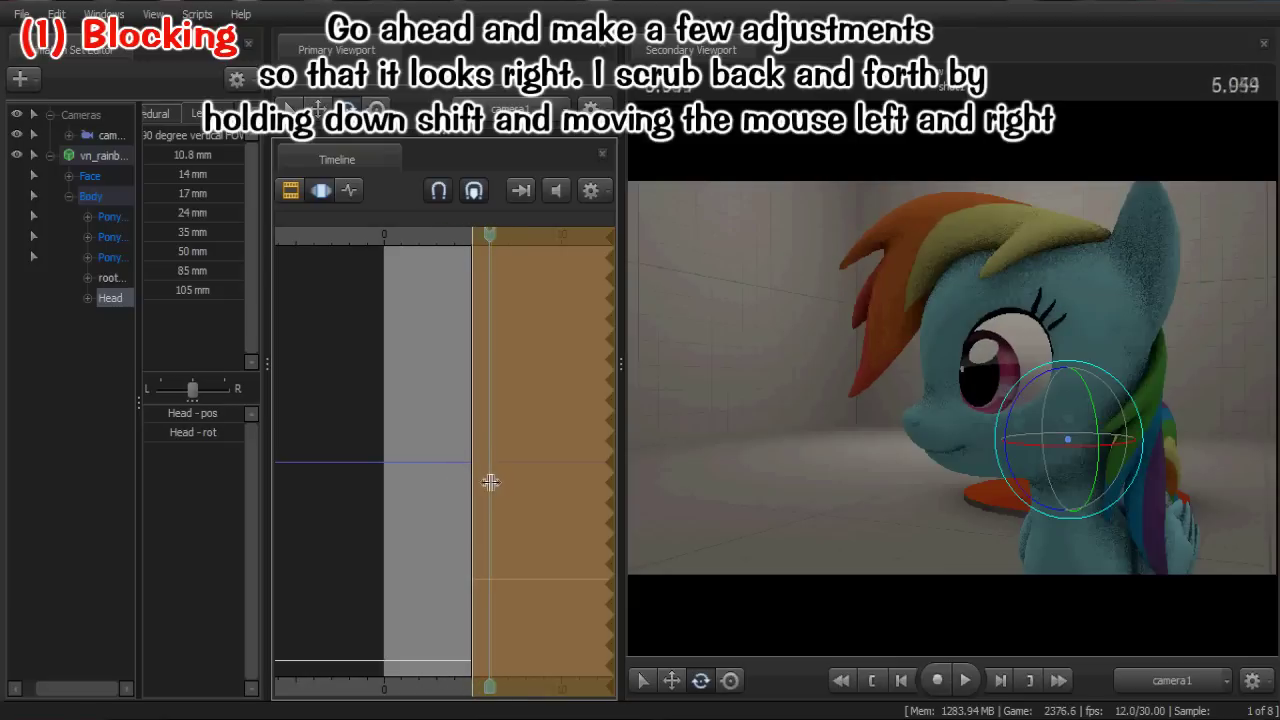
{"action": "left_click_drag", "start_coordinate": [1027, 413], "coordinate": [1003, 424]}
{"action": "key", "text": "shift"}
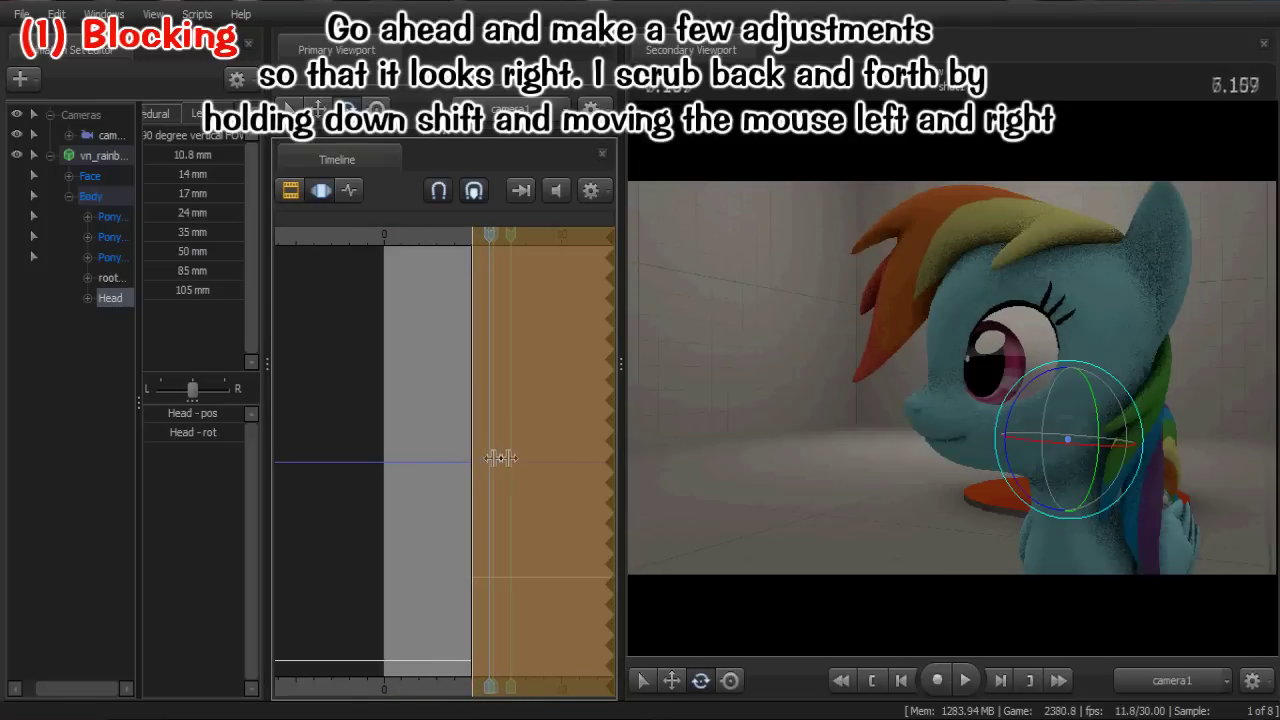
{"action": "key", "text": "shift"}
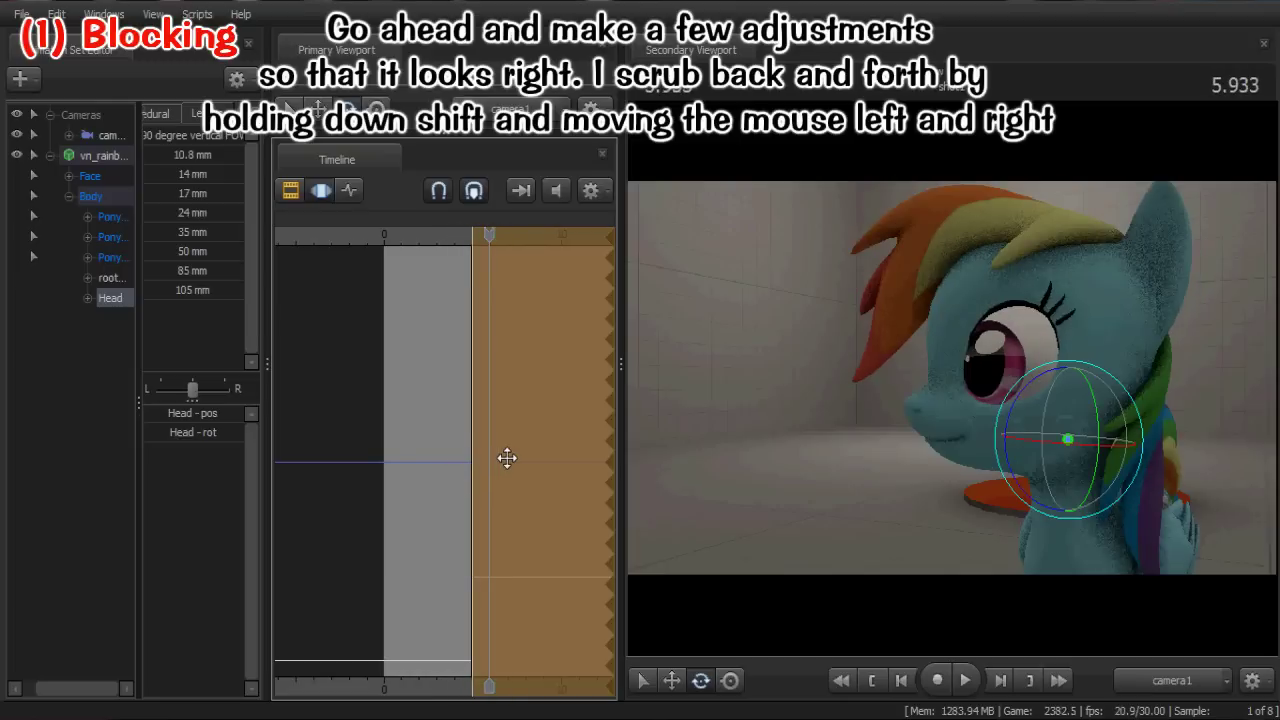
{"action": "key", "text": "shift"}
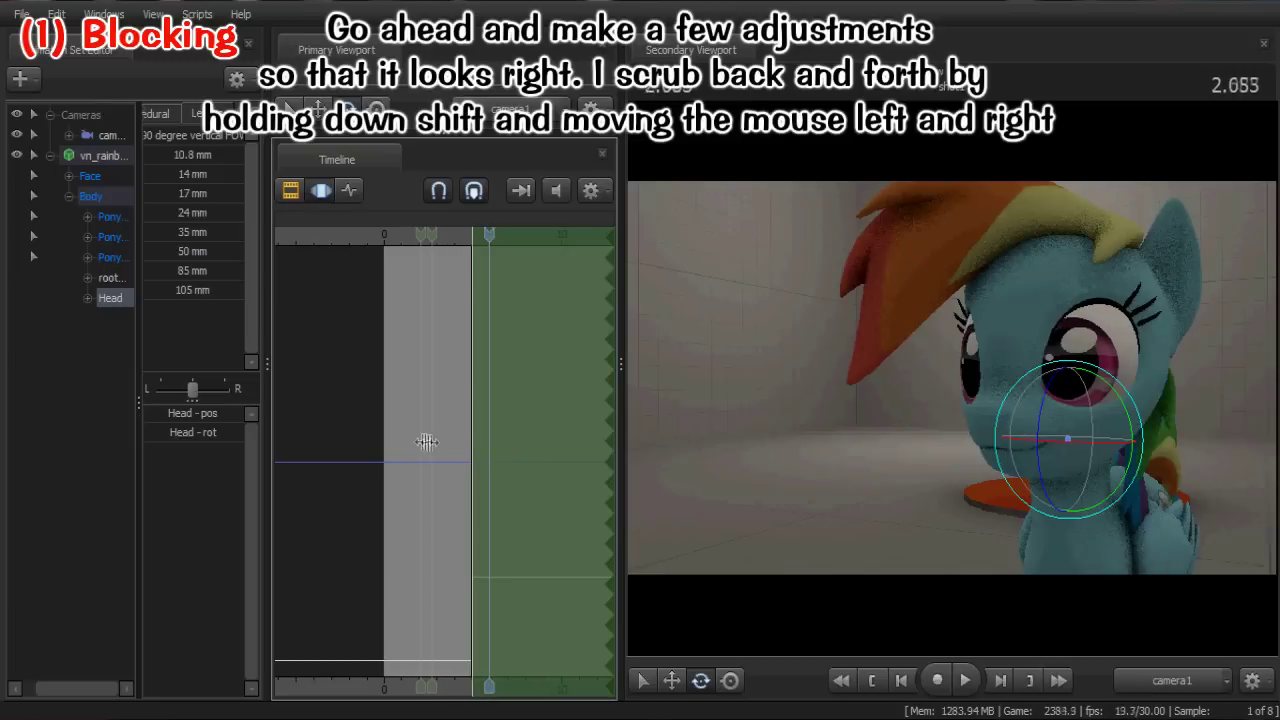
{"action": "key", "text": "shift"}
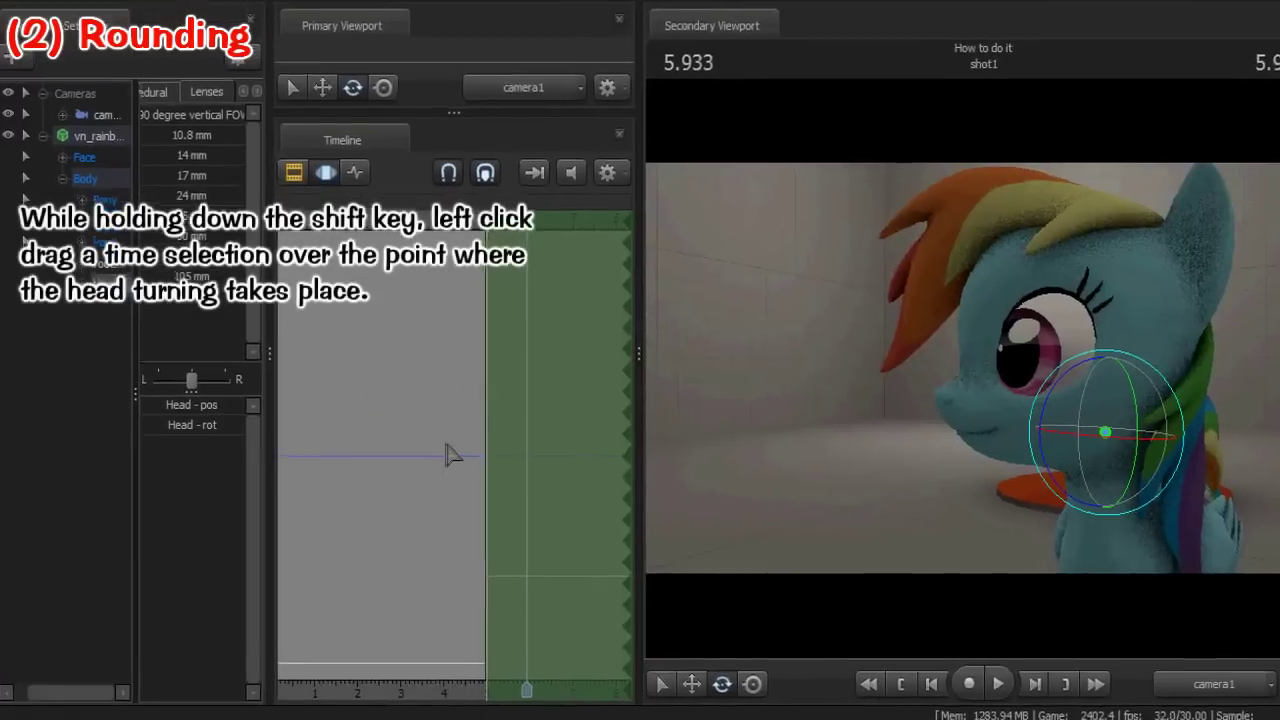
Select about 4.4 to 5.8 seconds around the head turn and extend the falloff to about 3.6 and 6.6 seconds
{"action": "key", "text": "shift"}
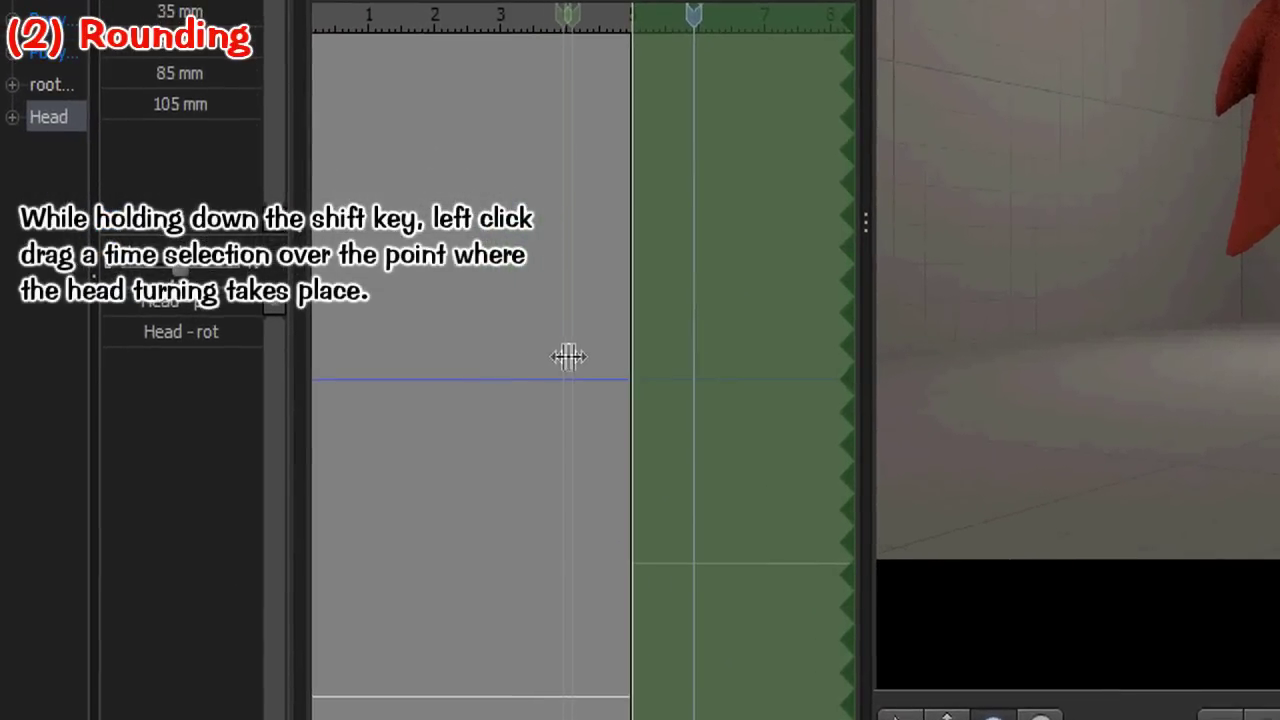
{"action": "left_click_drag", "start_coordinate": [577, 374], "coordinate": [686, 369], "text": "shift"}
{"action": "scroll", "coordinate": [655, 358], "scroll_direction": "up", "scroll_amount": 3, "text": "shift"}
{"action": "scroll", "coordinate": [643, 347], "scroll_direction": "up", "scroll_amount": 4, "text": "shift"}
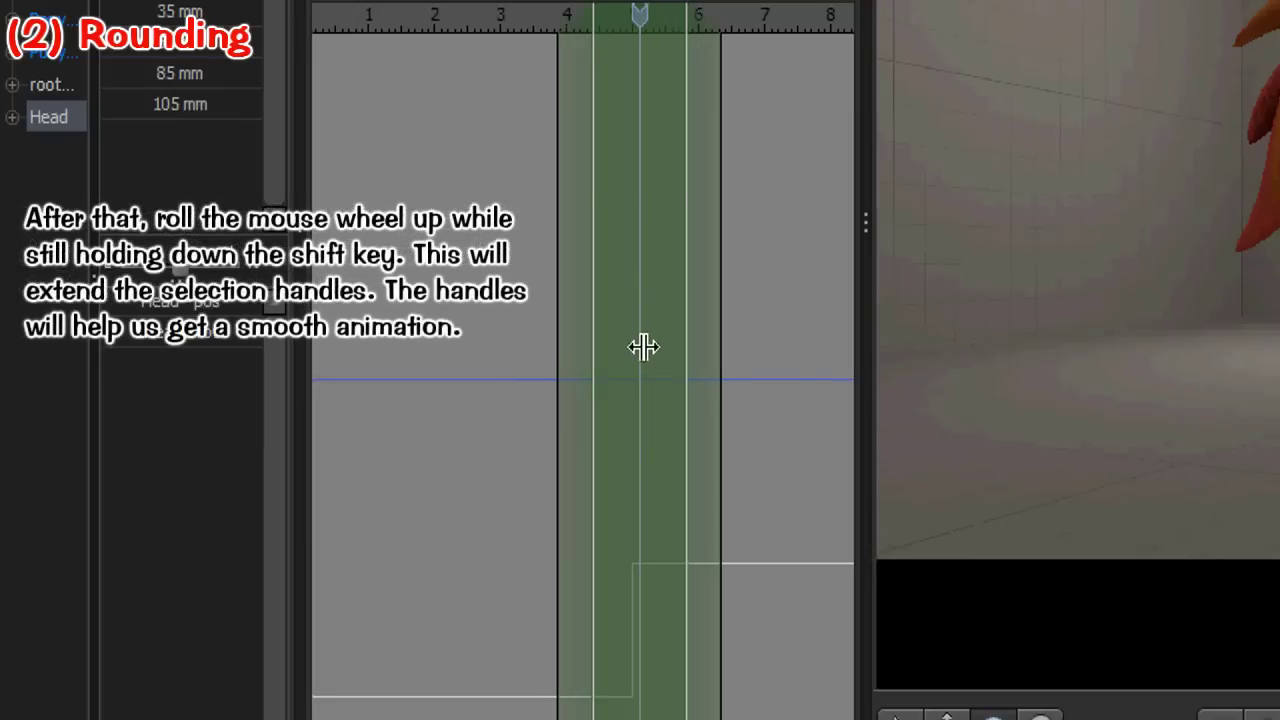
{"action": "scroll", "coordinate": [644, 347], "scroll_direction": "up", "scroll_amount": 3}
{"action": "scroll", "coordinate": [644, 347], "scroll_direction": "up", "scroll_amount": 1}
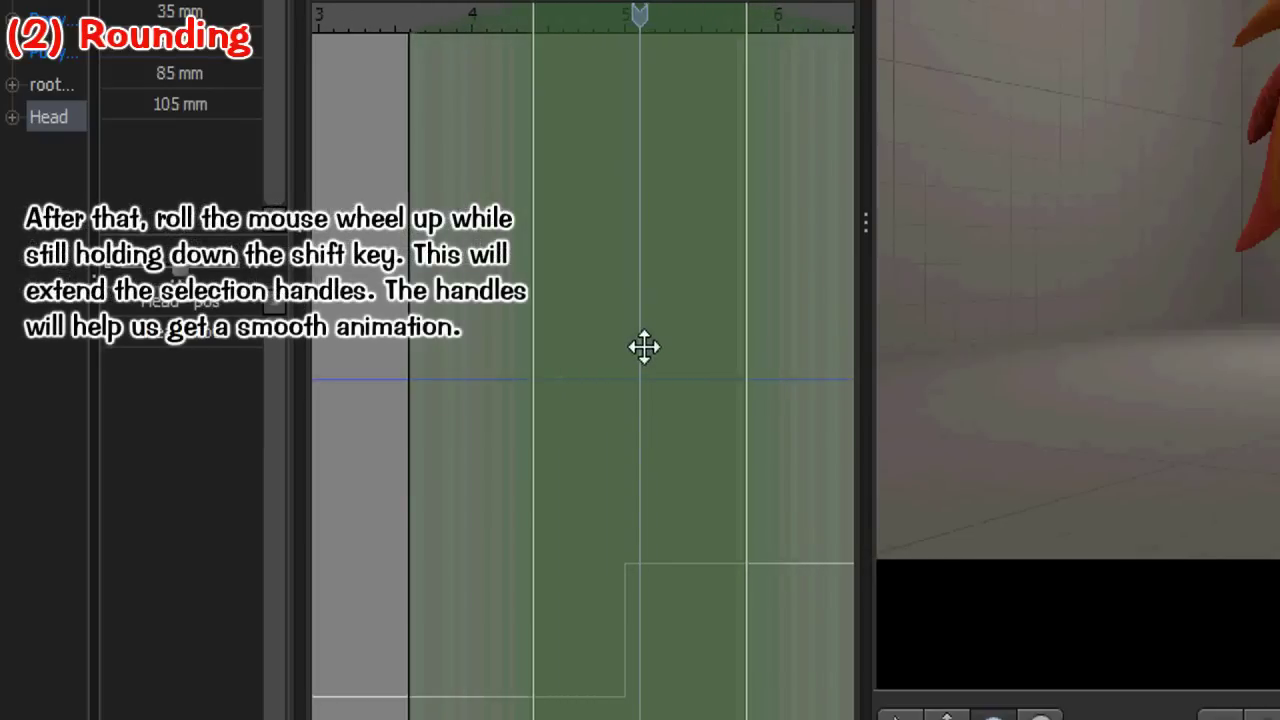
{"action": "scroll", "coordinate": [644, 347], "scroll_direction": "down", "scroll_amount": 2}
{"action": "left_click_drag", "start_coordinate": [661, 719], "coordinate": [669, 719]}
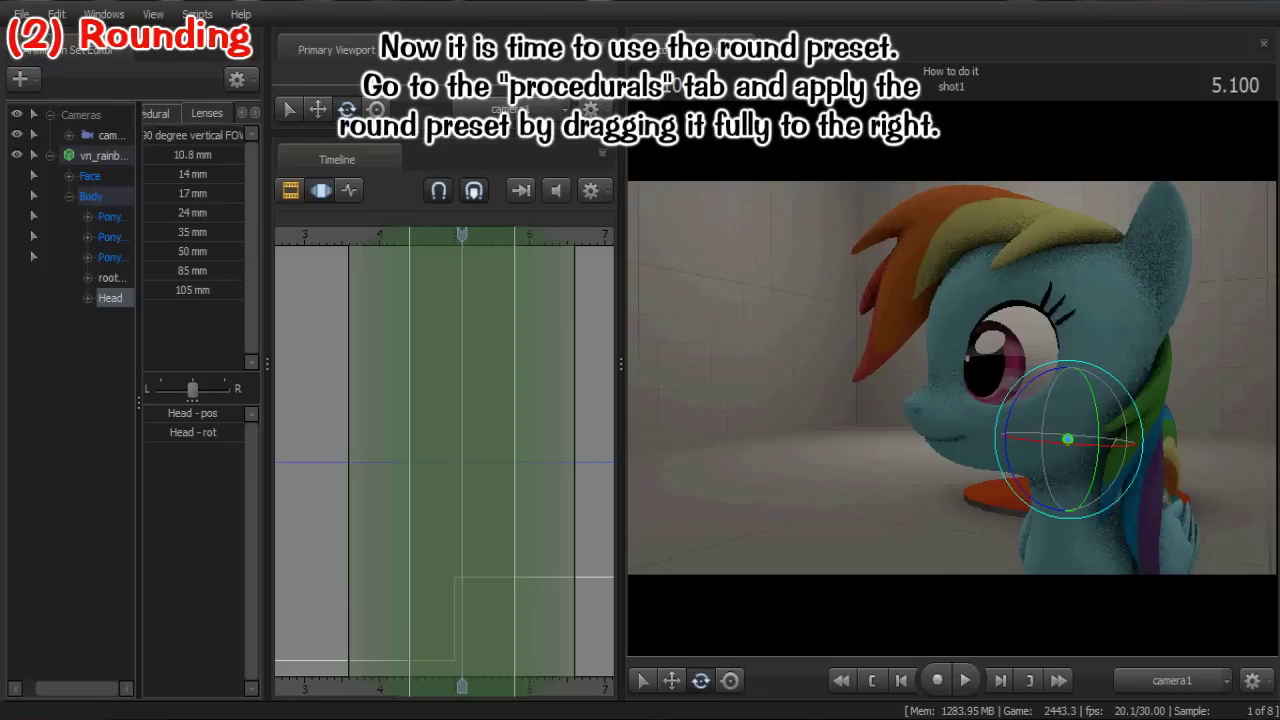
Apply the Round procedural preset at full strength to the selected head turn
{"action": "left_click", "coordinate": [166, 116]}
{"action": "scroll", "coordinate": [245, 167], "scroll_direction": "down", "scroll_amount": 2}
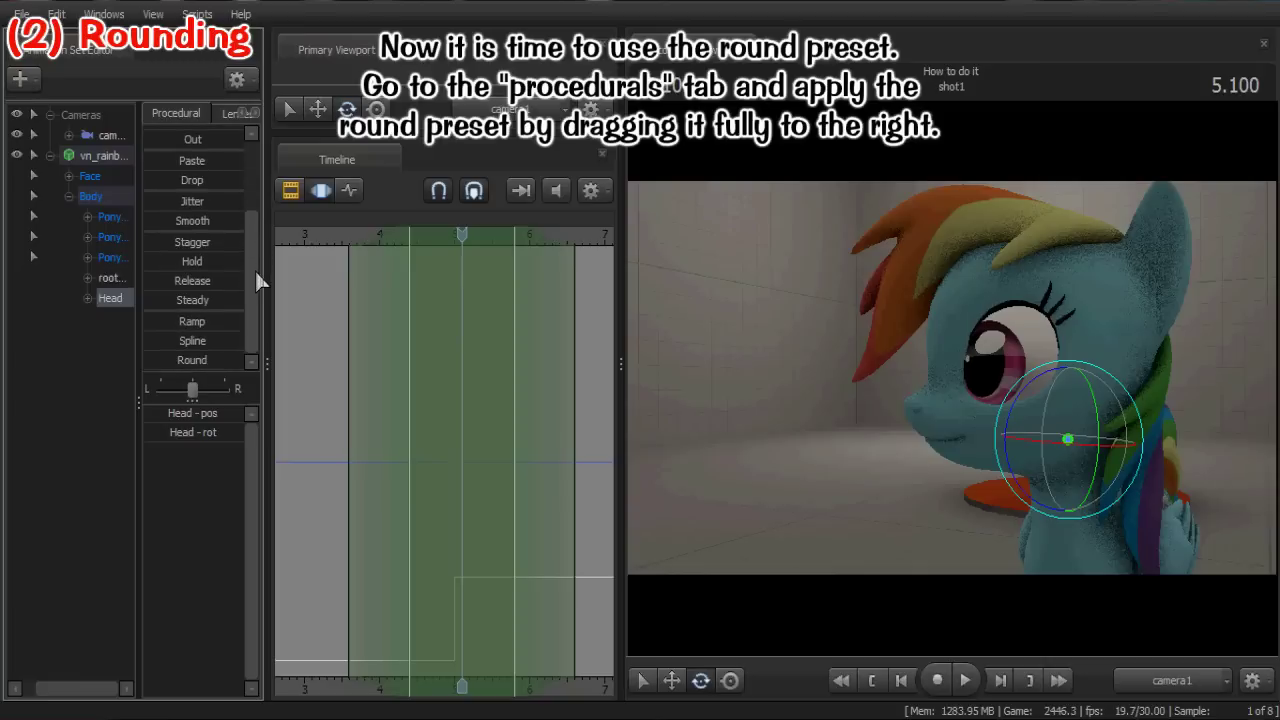
{"action": "left_click_drag", "start_coordinate": [192, 388], "coordinate": [236, 388]}
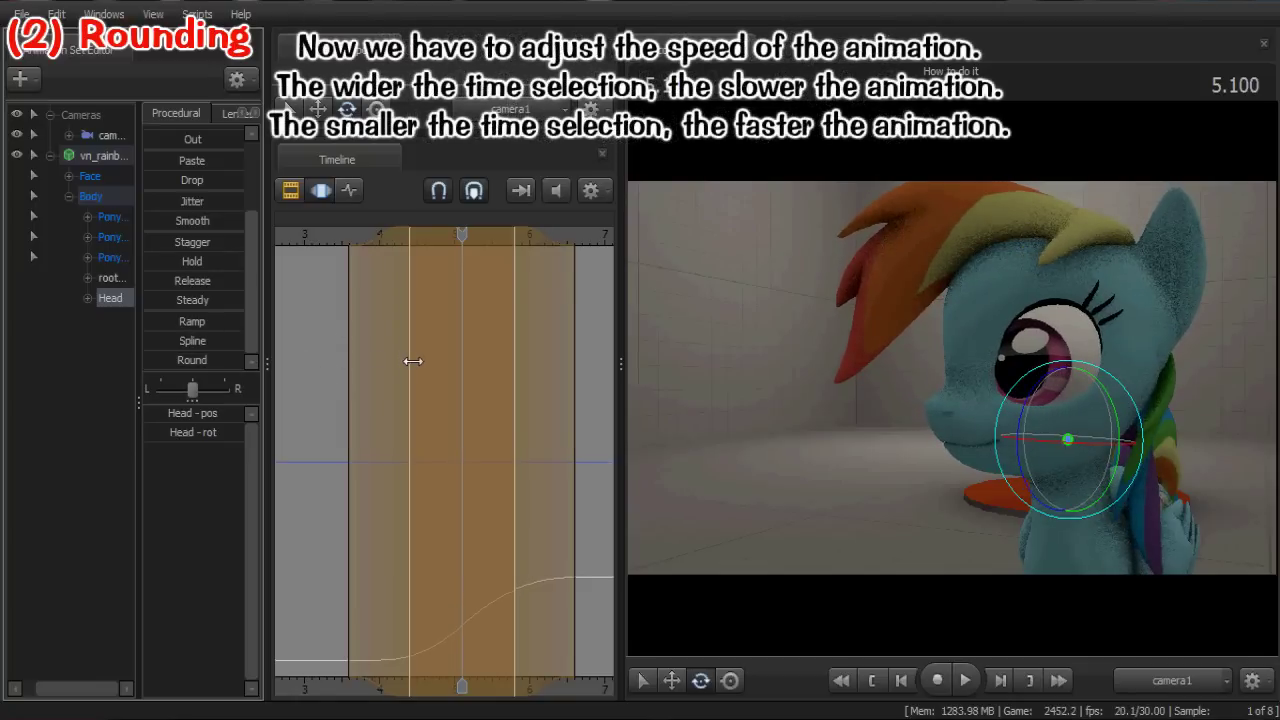
Play back the rounded head turn to judge its speed
{"action": "scroll", "coordinate": [486, 500], "scroll_direction": "down", "scroll_amount": 3}
{"action": "middle_click_drag", "start_coordinate": [461, 686], "coordinate": [420, 690]}
{"action": "key", "text": "space"}
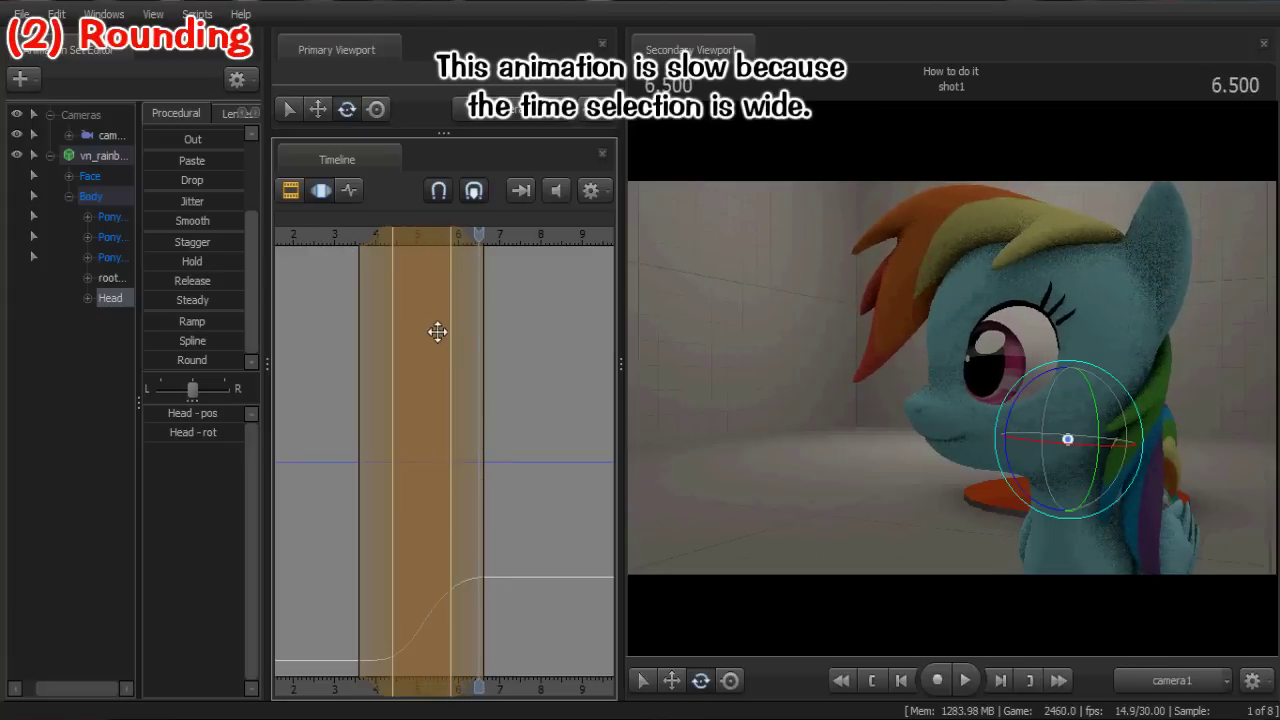
{"action": "key", "text": "space"}
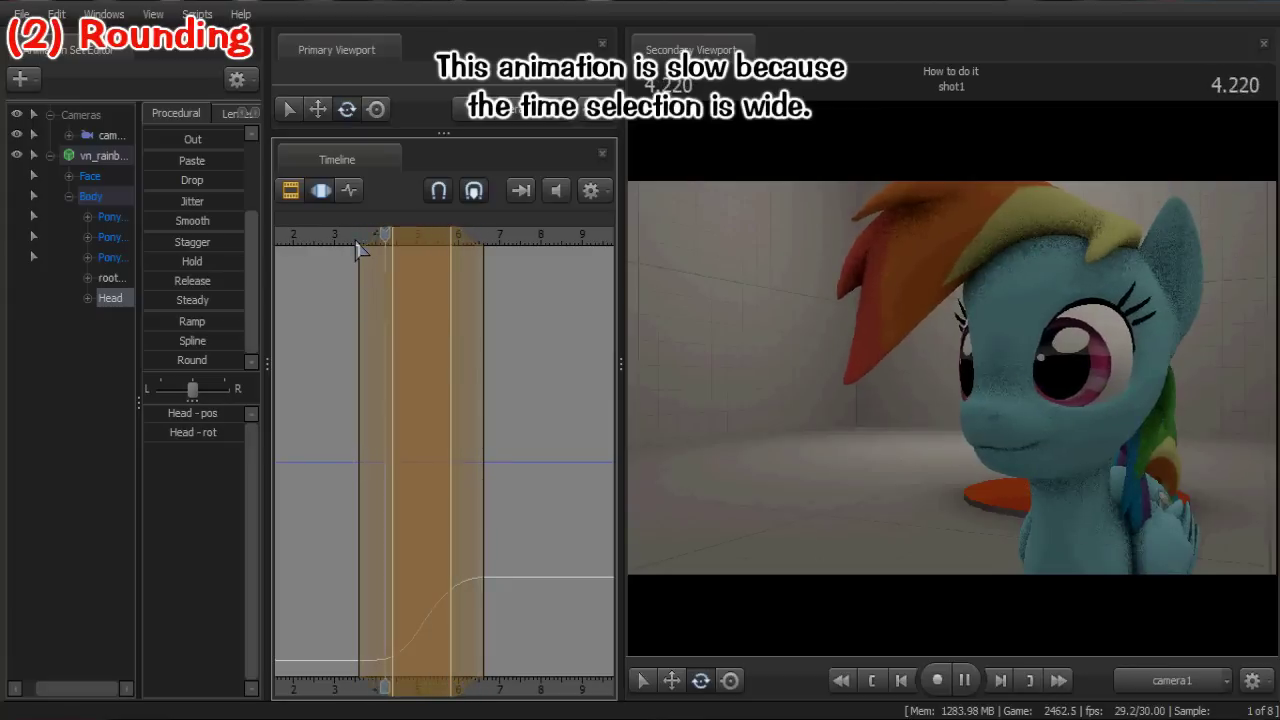
{"action": "left_click", "coordinate": [356, 243]}
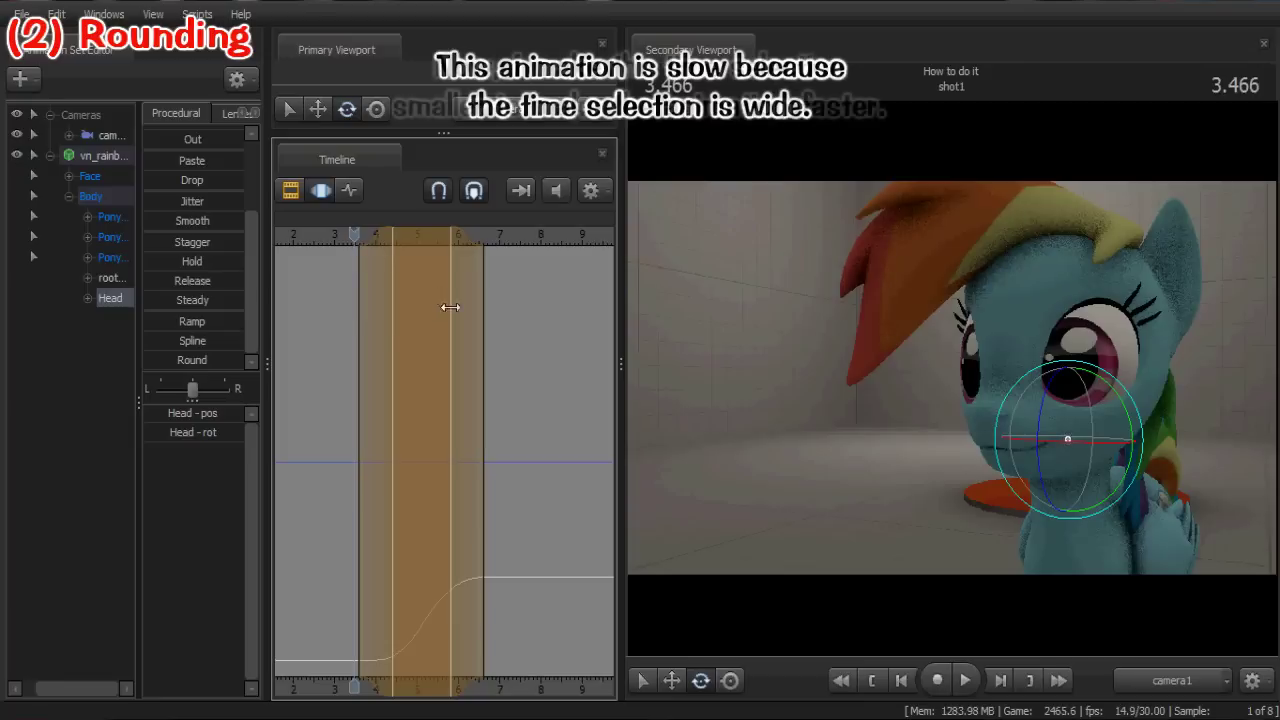
Narrow the time selection to about 4.8–5.2 seconds with falloff from about 4.3 to 5.7 seconds, and play the head turn
{"action": "left_click_drag", "start_coordinate": [450, 307], "coordinate": [409, 308]}
{"action": "scroll", "coordinate": [409, 306], "scroll_direction": "down", "scroll_amount": 7}
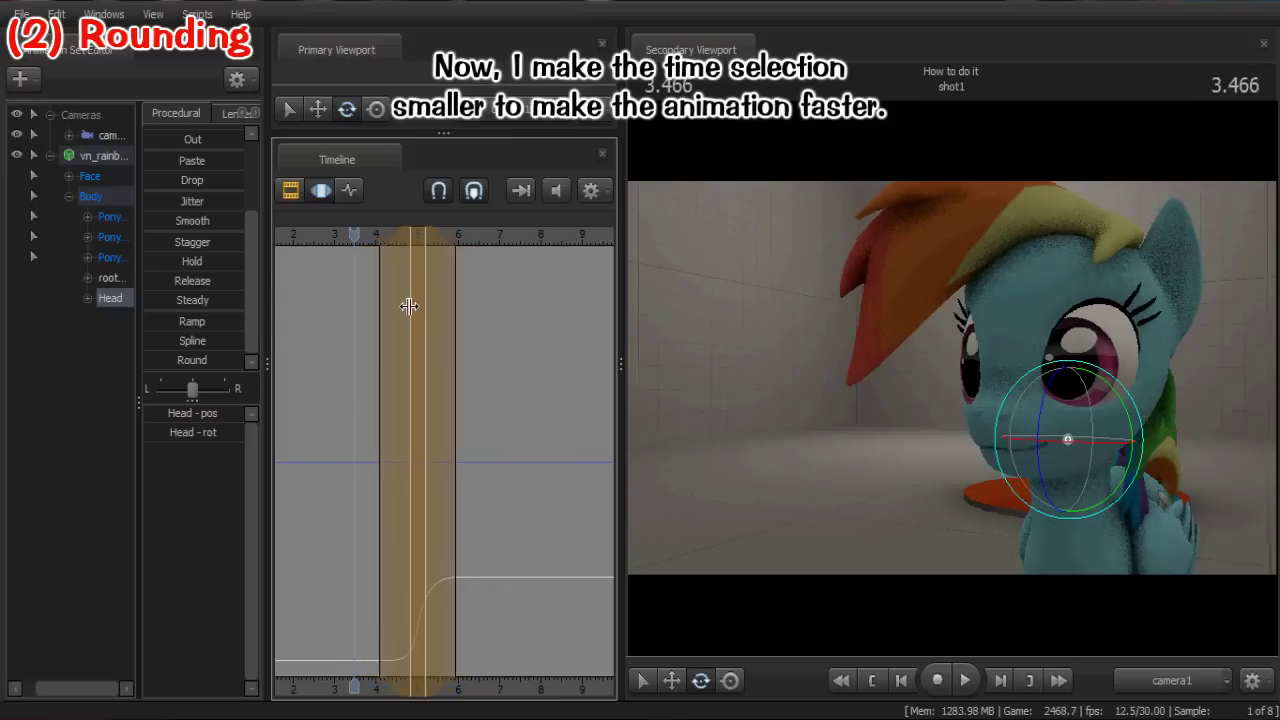
{"action": "scroll", "coordinate": [409, 306], "scroll_direction": "down", "scroll_amount": 2}
{"action": "scroll", "coordinate": [404, 307], "scroll_direction": "up", "scroll_amount": 7}
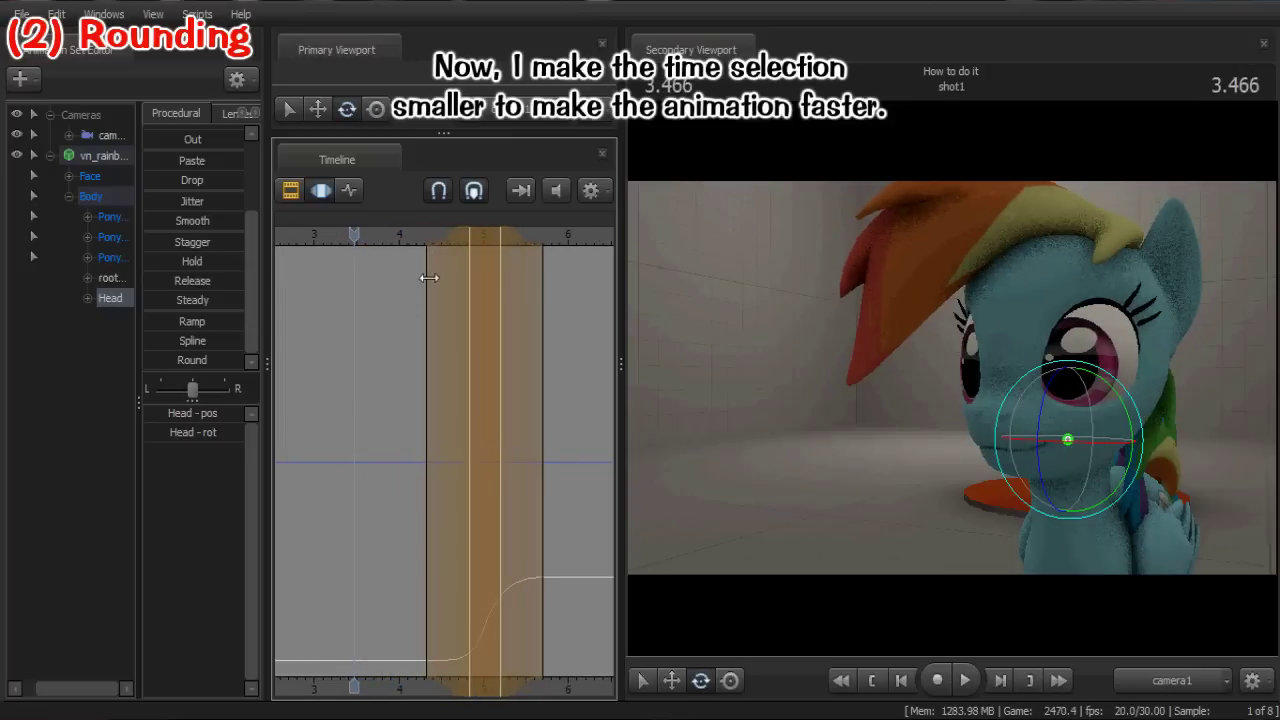
{"action": "scroll", "coordinate": [429, 279], "scroll_direction": "down", "scroll_amount": 1}
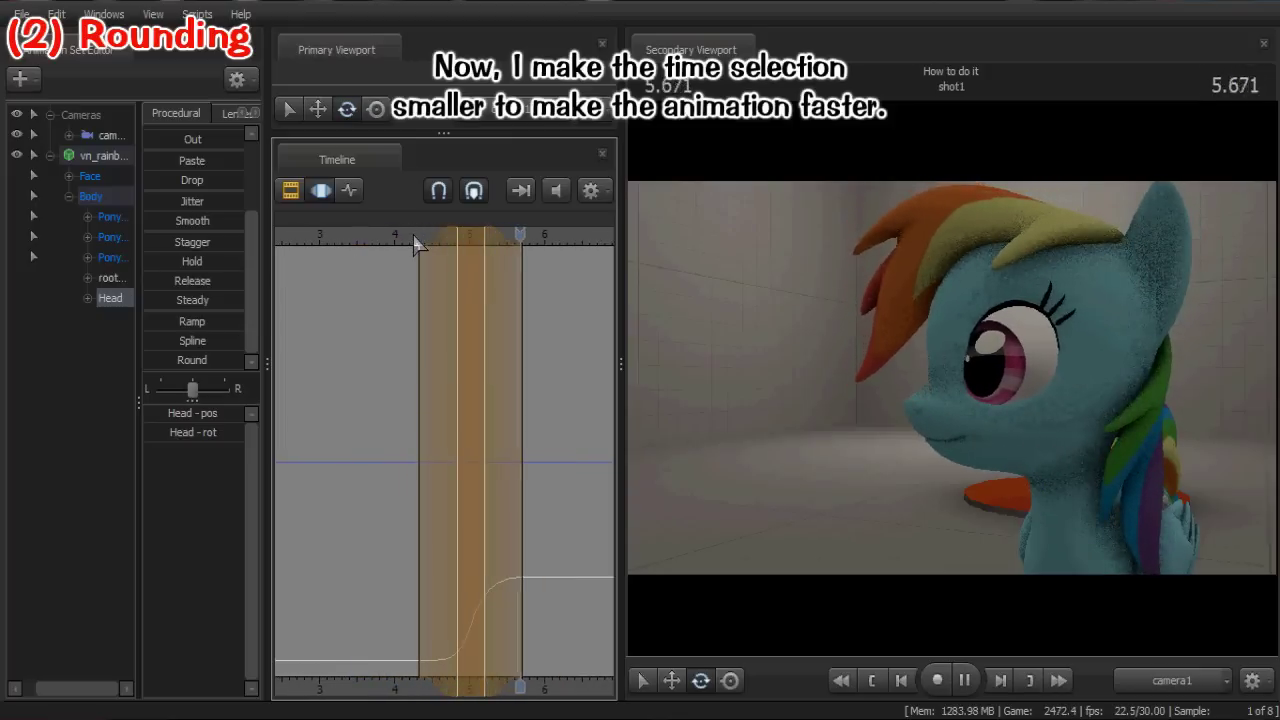
{"action": "left_click", "coordinate": [521, 400]}
Shrink the time selection to about 4.9–5.0 seconds with falloff from about 4.7 to 5.2 seconds, and replay the turn
{"action": "scroll", "coordinate": [518, 407], "scroll_direction": "up", "scroll_amount": 5}
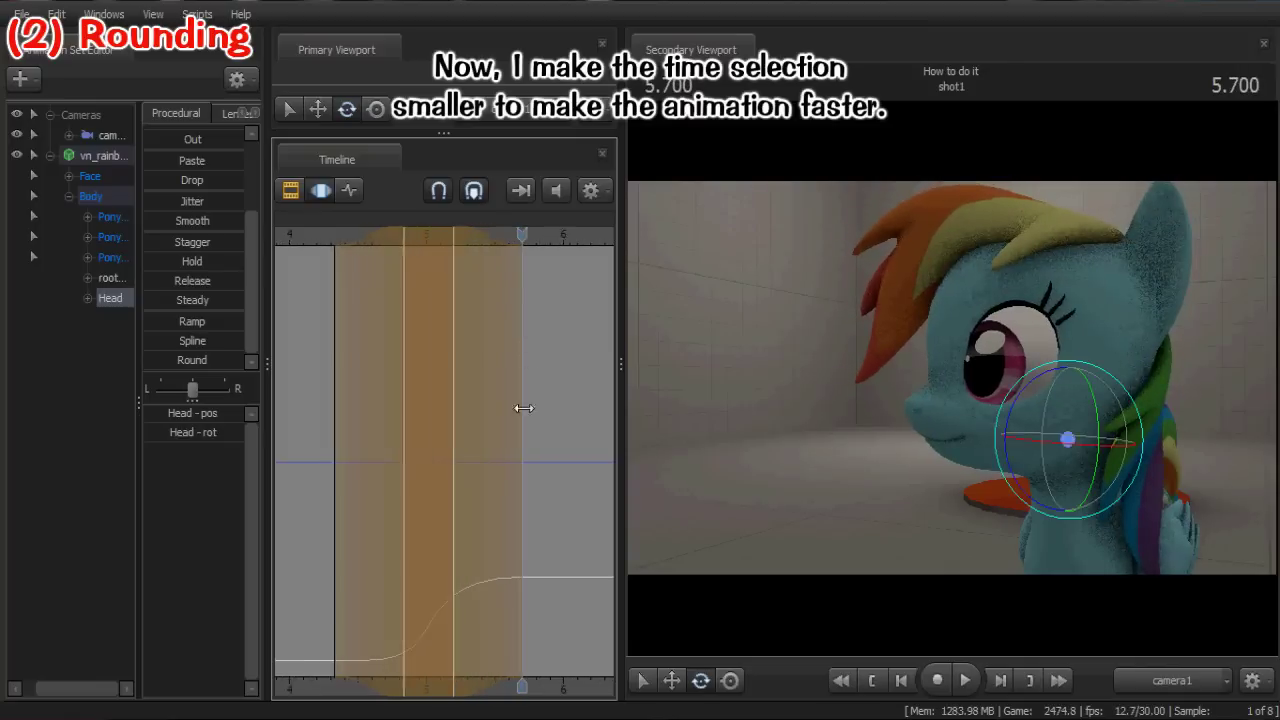
{"action": "left_click_drag", "start_coordinate": [450, 397], "coordinate": [398, 394]}
{"action": "scroll", "coordinate": [403, 392], "scroll_direction": "down", "scroll_amount": 3, "text": "shift"}
{"action": "scroll", "coordinate": [403, 392], "scroll_direction": "down", "scroll_amount": 2, "text": "shift"}
{"action": "scroll", "coordinate": [385, 313], "scroll_direction": "down", "scroll_amount": 3}
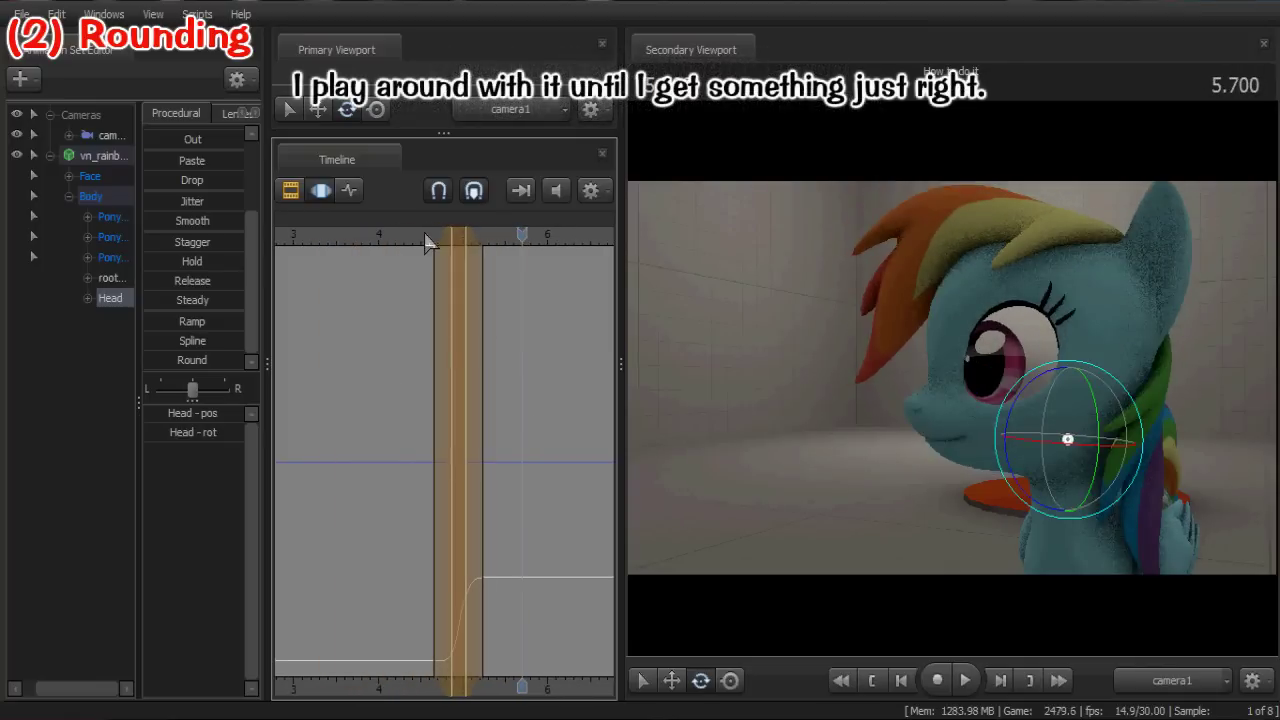
{"action": "left_click", "coordinate": [424, 236]}
{"action": "key", "text": "space"}
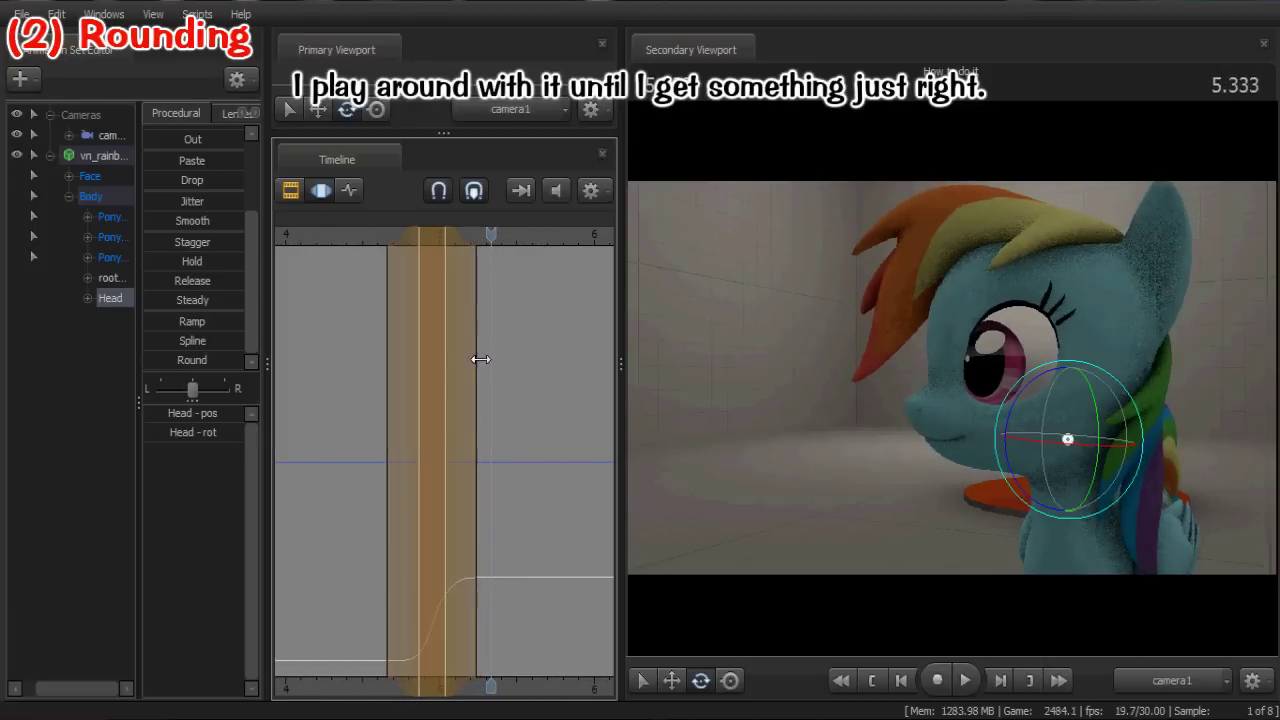
Extend the selection's ending falloff to about 5.5 seconds and play the head turn again
{"action": "left_click_drag", "start_coordinate": [481, 359], "coordinate": [513, 362]}
{"action": "left_click", "coordinate": [369, 249]}
{"action": "key", "text": "space"}
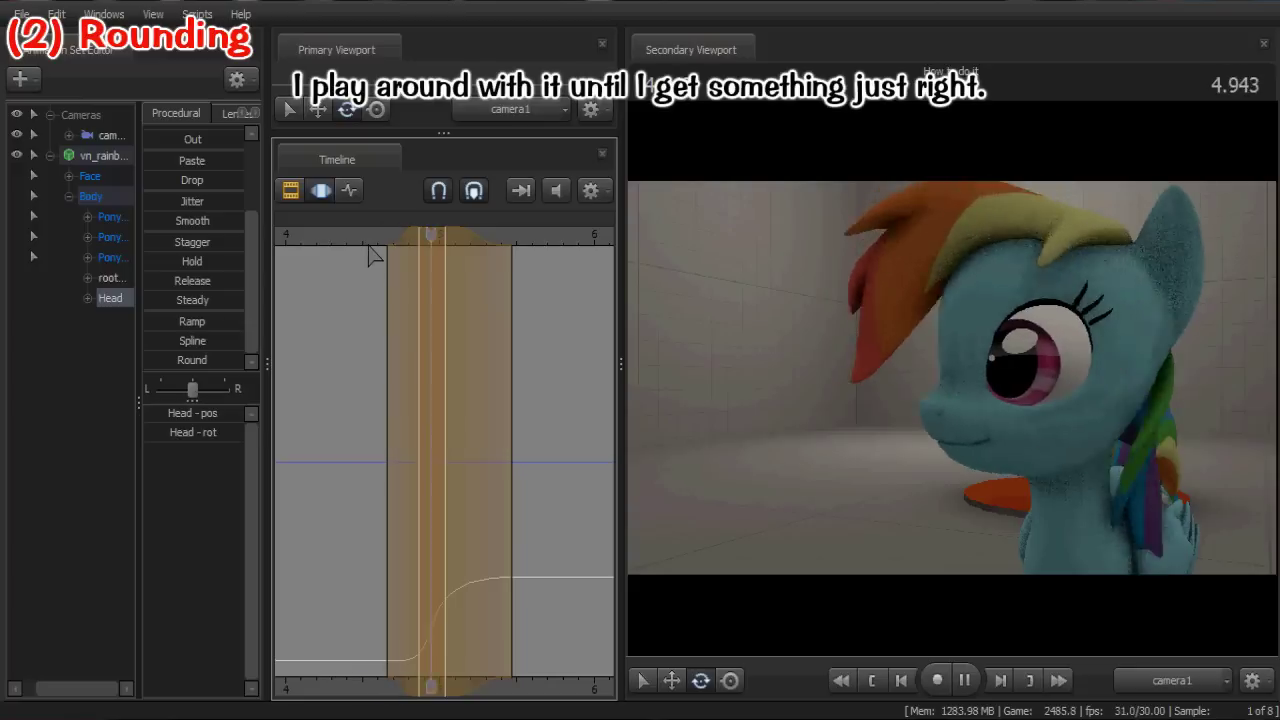
Extend the time selection's end to about 5.2 seconds with falloff to about 5.7 seconds, and replay the head turn
{"action": "key", "text": "space"}
{"action": "left_click_drag", "start_coordinate": [447, 303], "coordinate": [543, 314]}
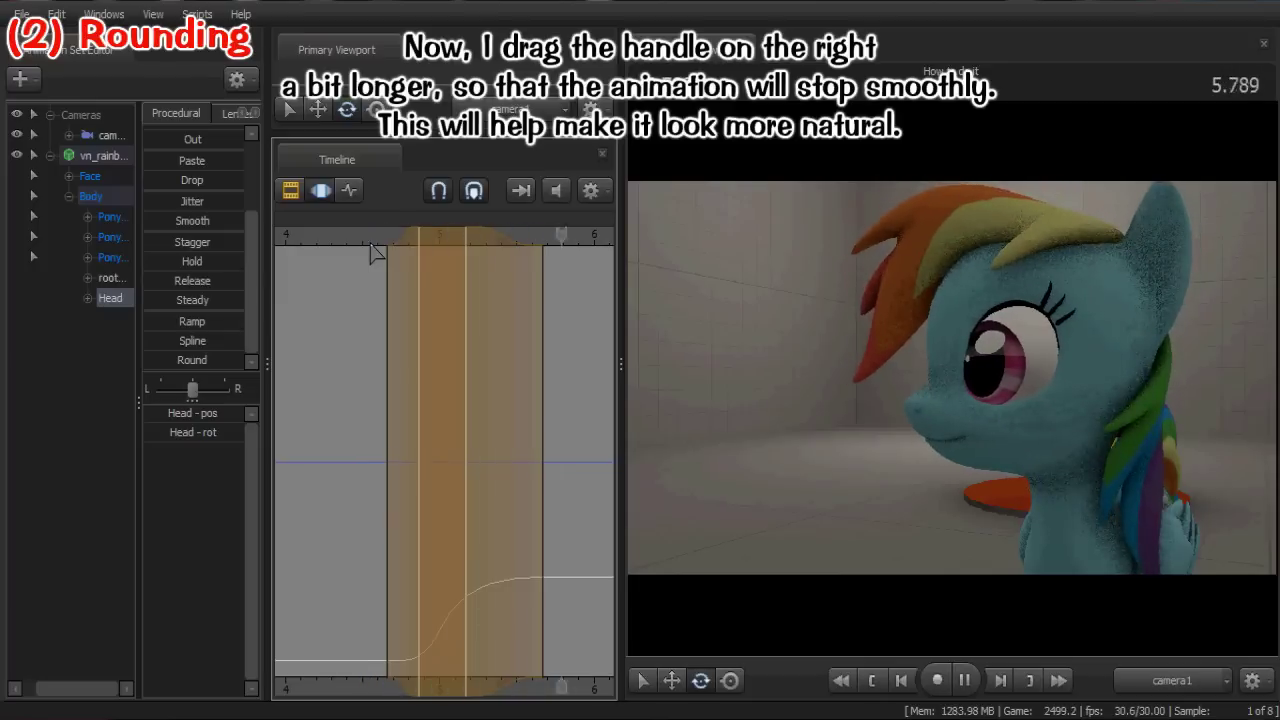
{"action": "key", "text": "space"}
{"action": "scroll", "coordinate": [385, 247], "scroll_direction": "down", "scroll_amount": 1}
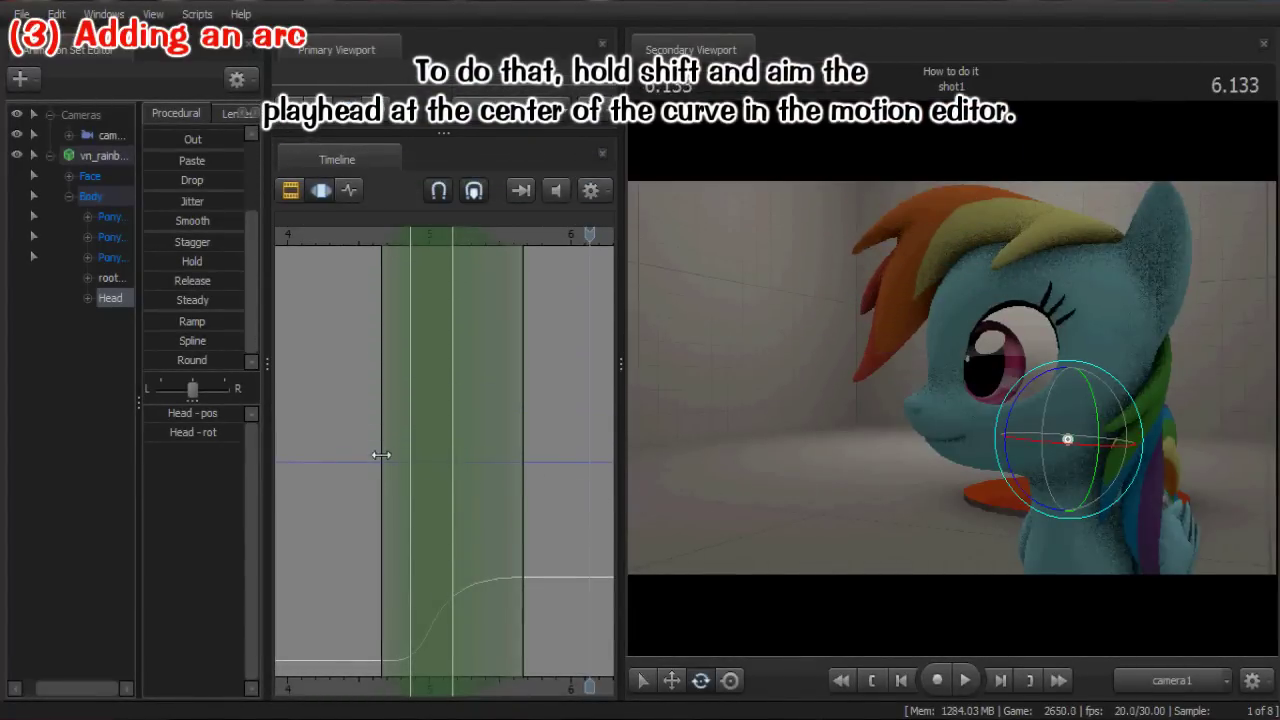
Make a new time selection centered on the curve at about 5.17 seconds, with falloff from about 4.7 to 5.7 seconds
{"action": "key", "text": "shift"}
{"action": "key", "text": "shift"}
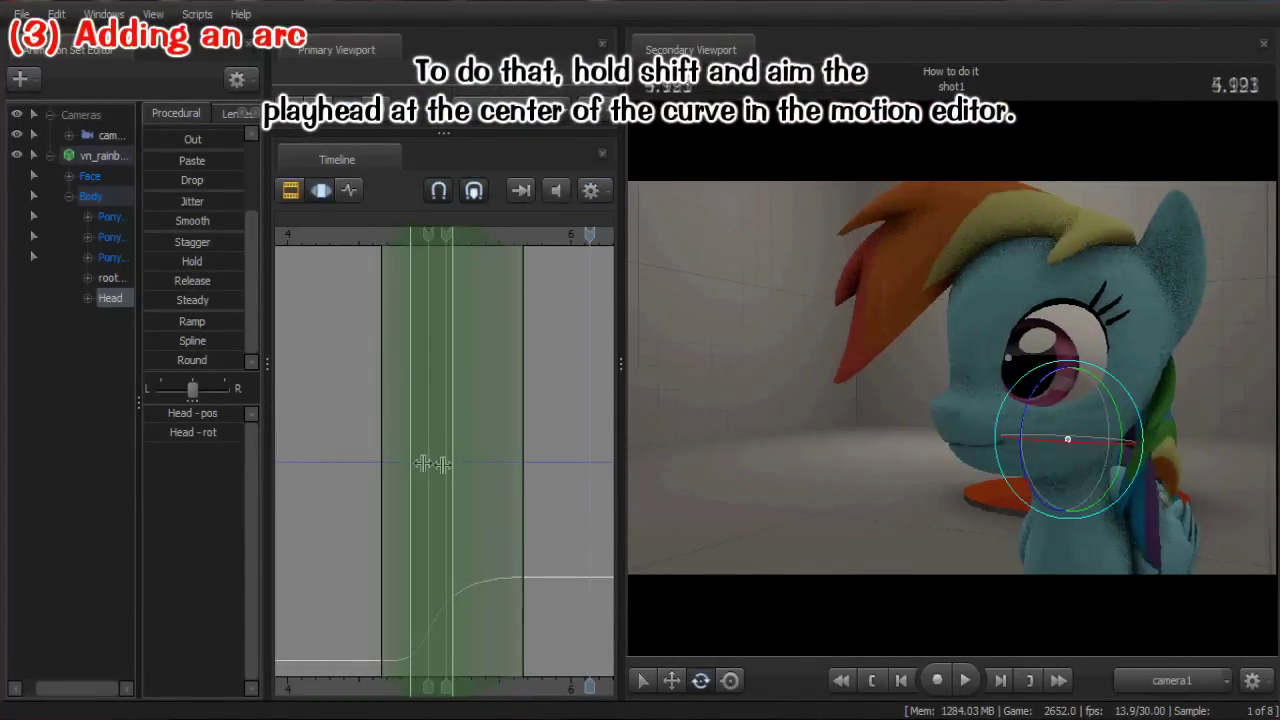
{"action": "left_click", "coordinate": [454, 461], "text": "shift"}
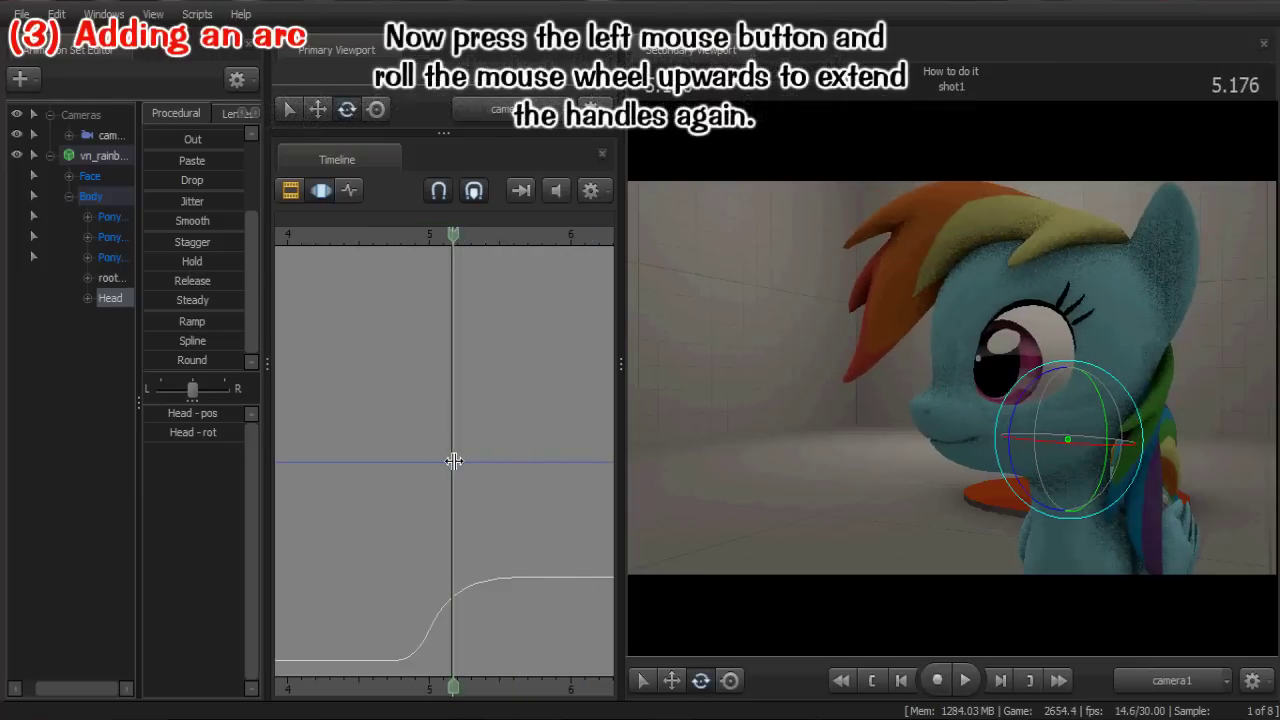
{"action": "scroll", "coordinate": [455, 460], "scroll_direction": "up", "scroll_amount": 4}
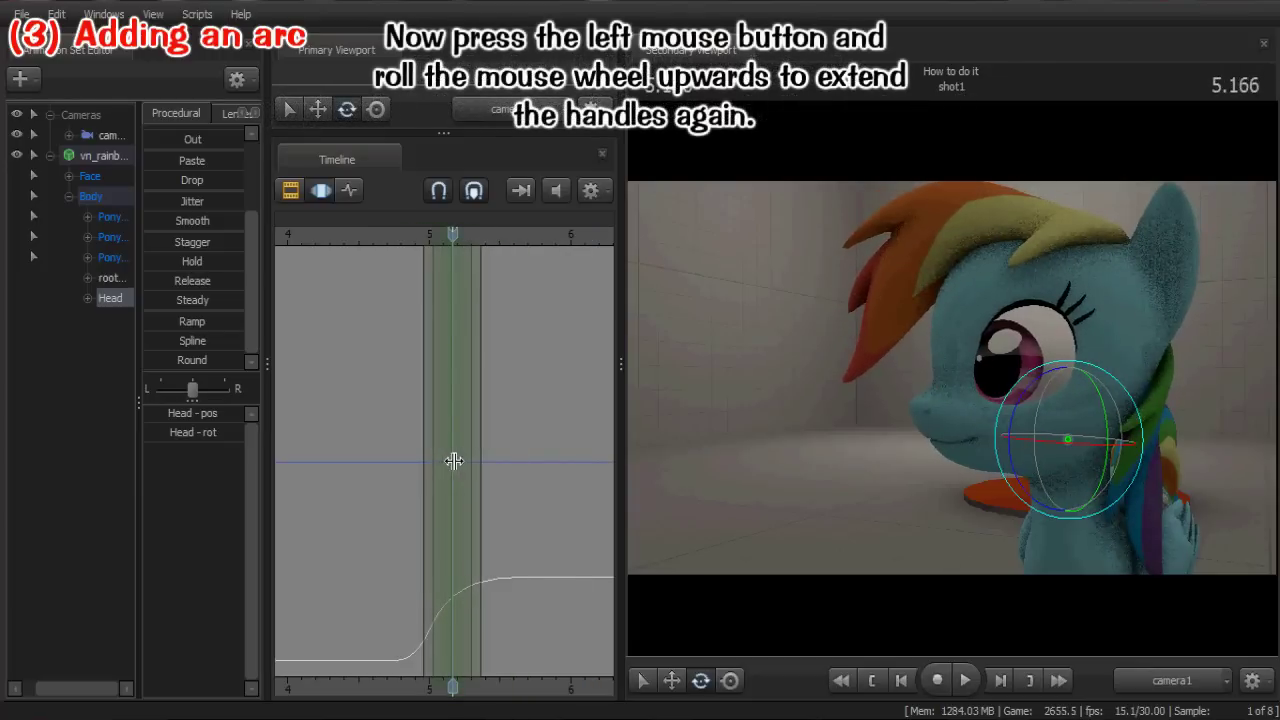
{"action": "scroll", "coordinate": [457, 460], "scroll_direction": "up", "scroll_amount": 2}
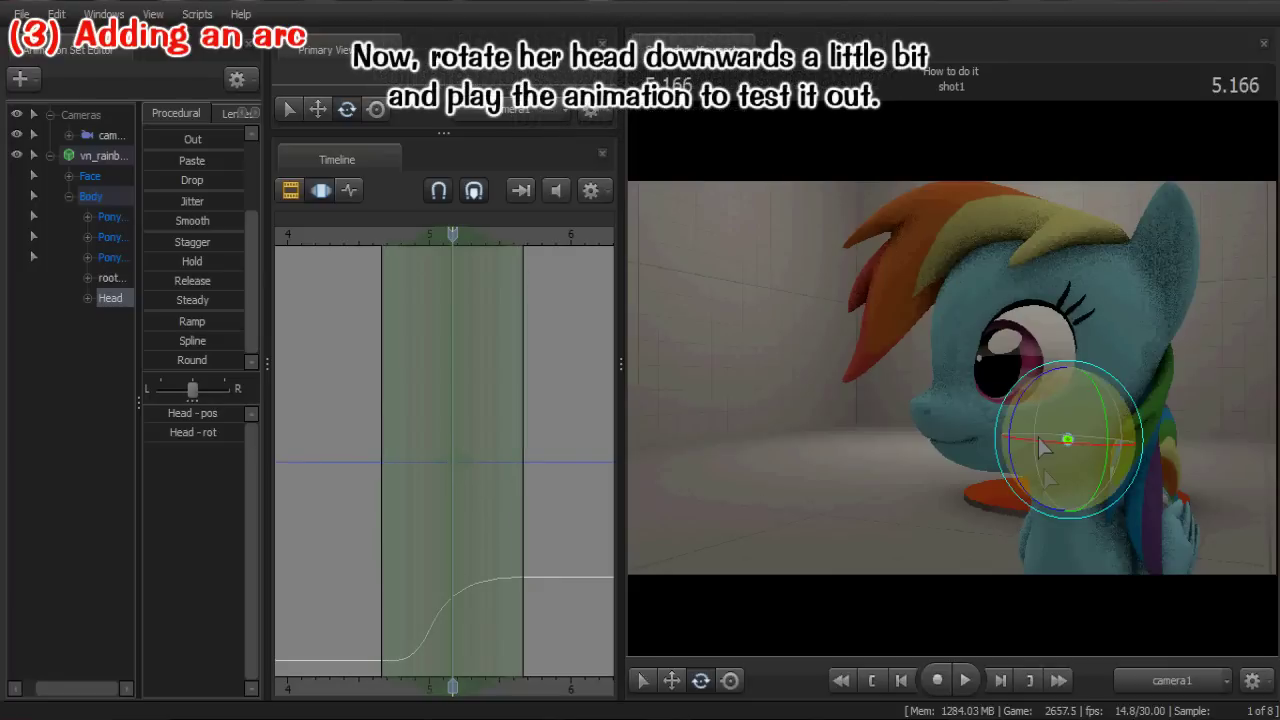
Rotate the head slightly downward at about 5.17 seconds to add an arc, ease the rotation back a little, and play the turn
{"action": "left_click_drag", "start_coordinate": [1033, 398], "coordinate": [1017, 402]}
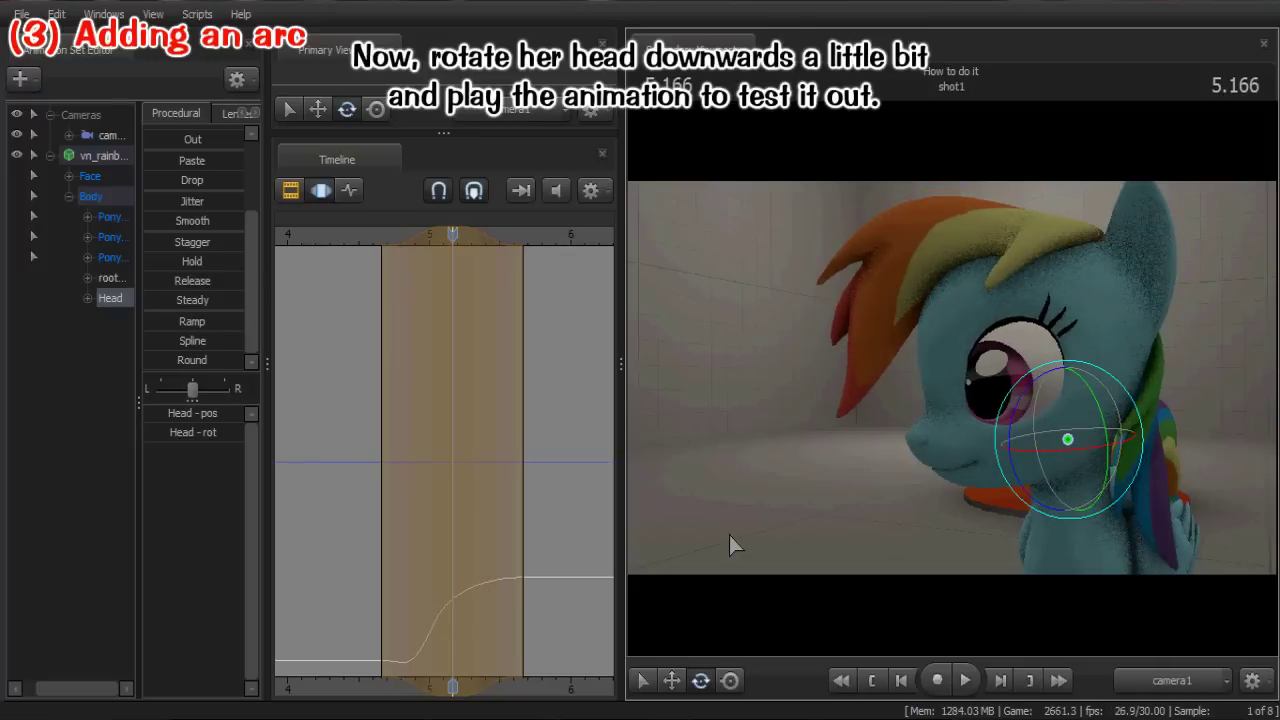
{"action": "mouse_move", "coordinate": [403, 509]}
{"action": "left_mouse_down"}
{"action": "mouse_move", "coordinate": [508, 517]}
{"action": "mouse_move", "coordinate": [399, 497]}
{"action": "mouse_move", "coordinate": [480, 491]}
{"action": "mouse_move", "coordinate": [508, 503]}
{"action": "mouse_move", "coordinate": [406, 497]}
{"action": "left_mouse_up"}
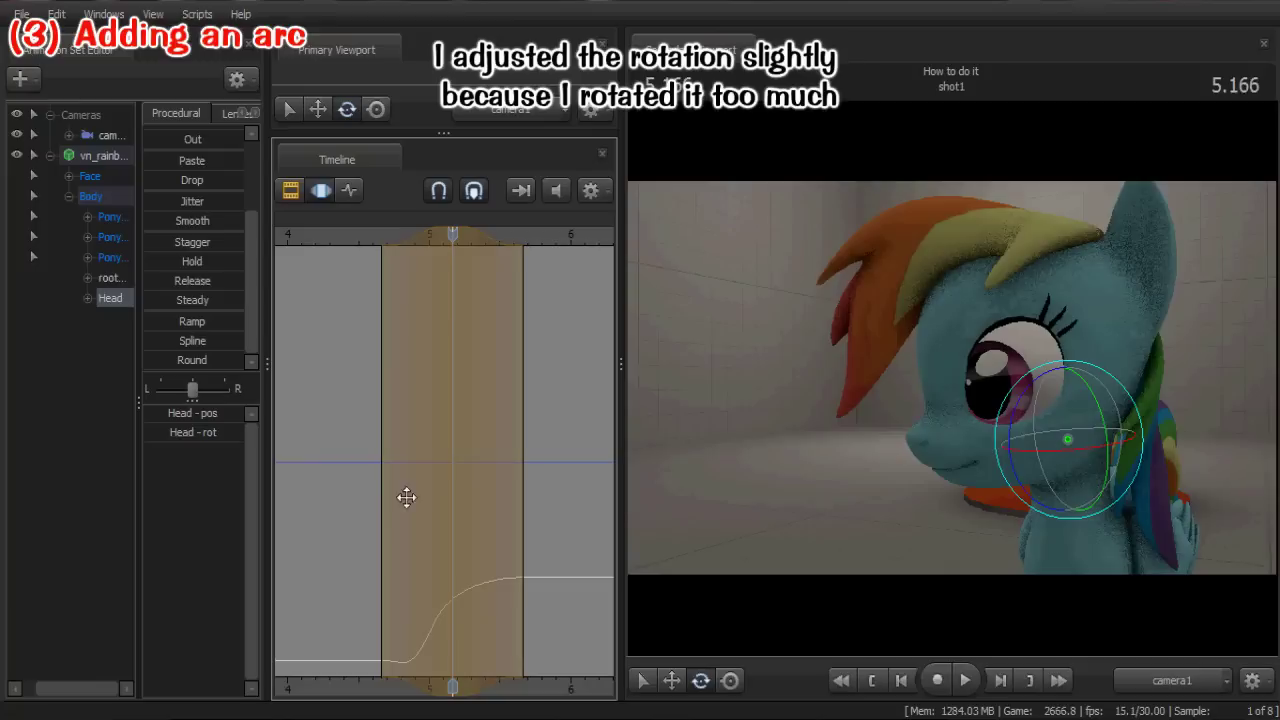
{"action": "left_click_drag", "start_coordinate": [1020, 425], "coordinate": [1020, 394]}
{"action": "left_click_drag", "start_coordinate": [430, 458], "coordinate": [492, 470]}
{"action": "key", "text": "space"}
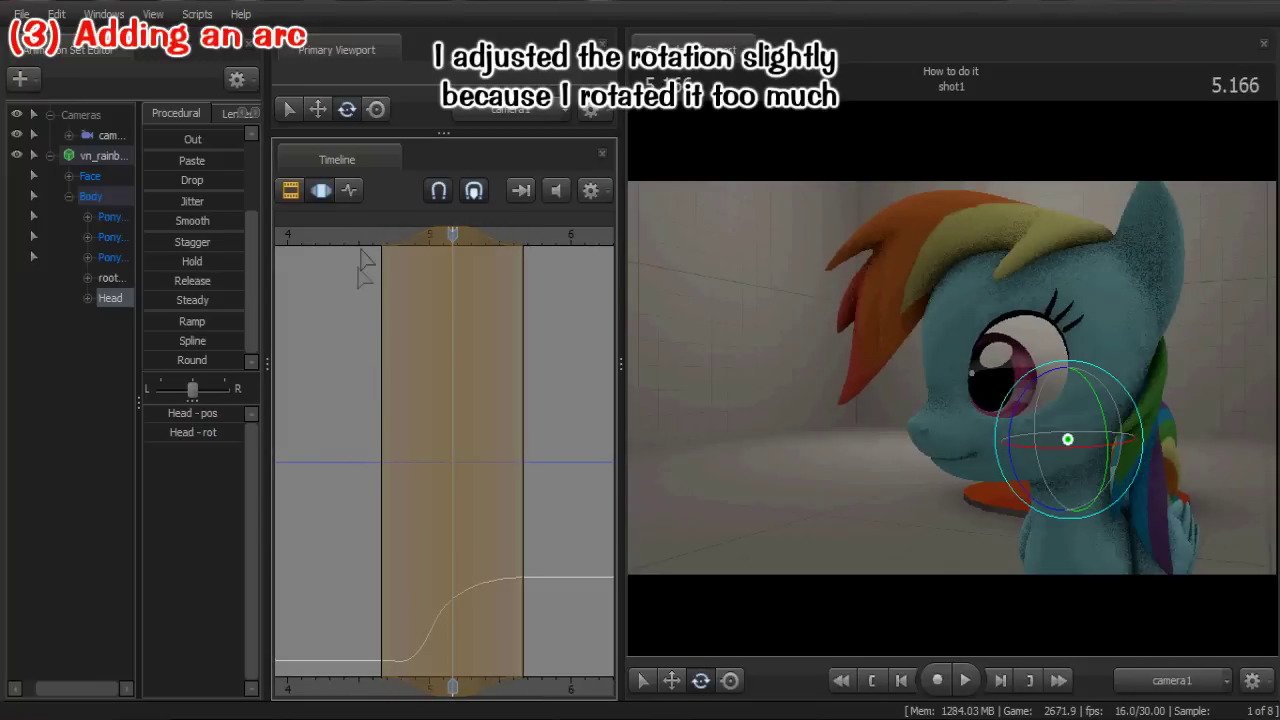
{"action": "key", "text": "space"}
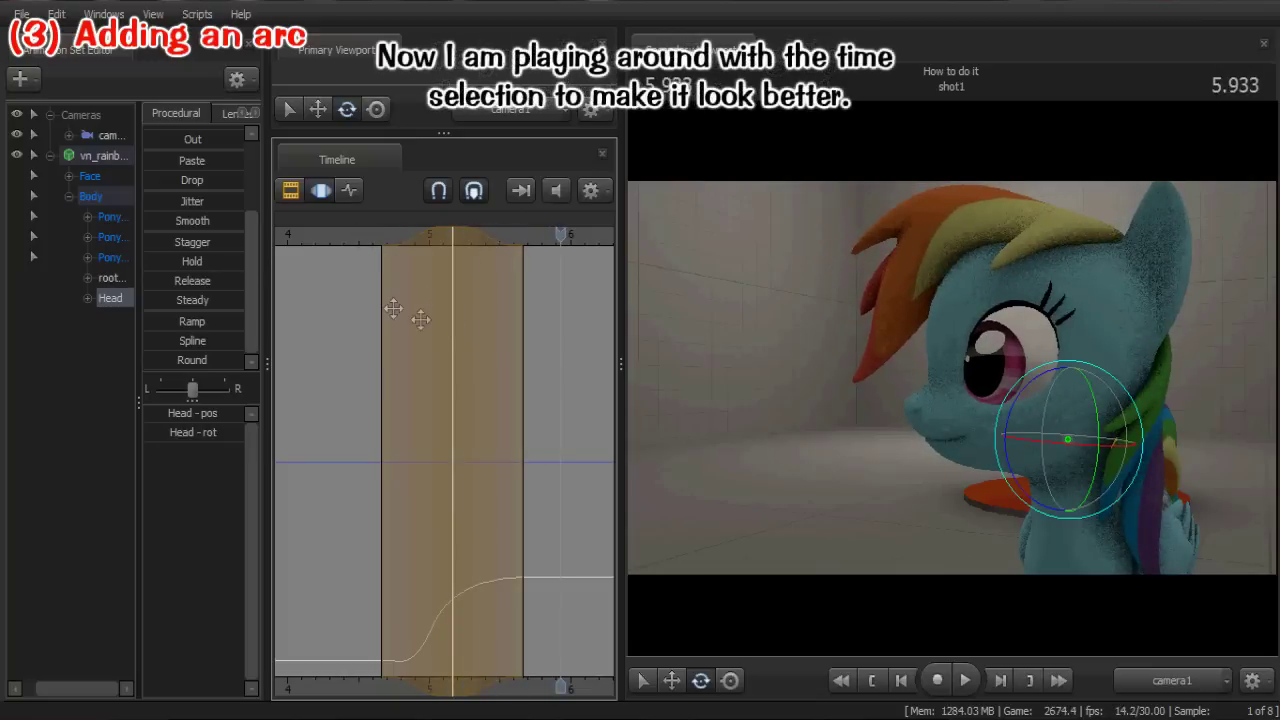
Narrow the arc's falloff to run from about 4.8 to 5.6 seconds and play the head turn
{"action": "left_click_drag", "start_coordinate": [383, 306], "coordinate": [403, 311]}
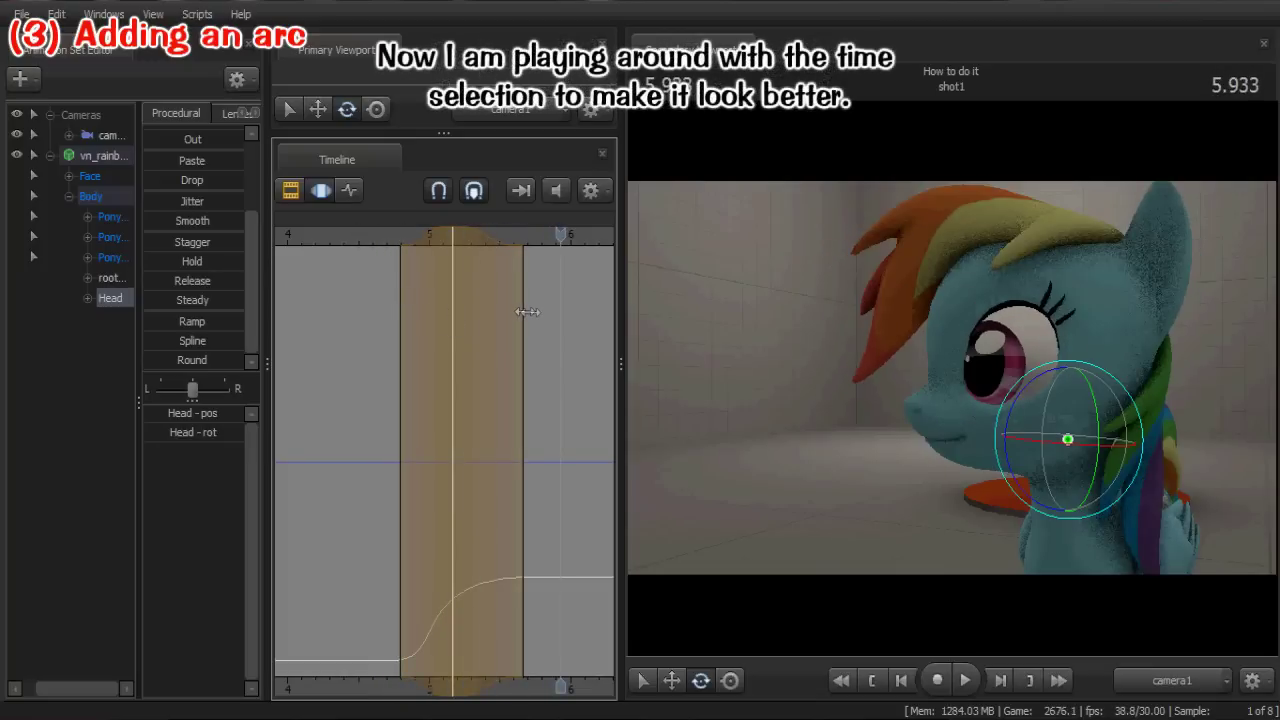
{"action": "left_click_drag", "start_coordinate": [527, 312], "coordinate": [509, 306]}
{"action": "key", "text": "space"}
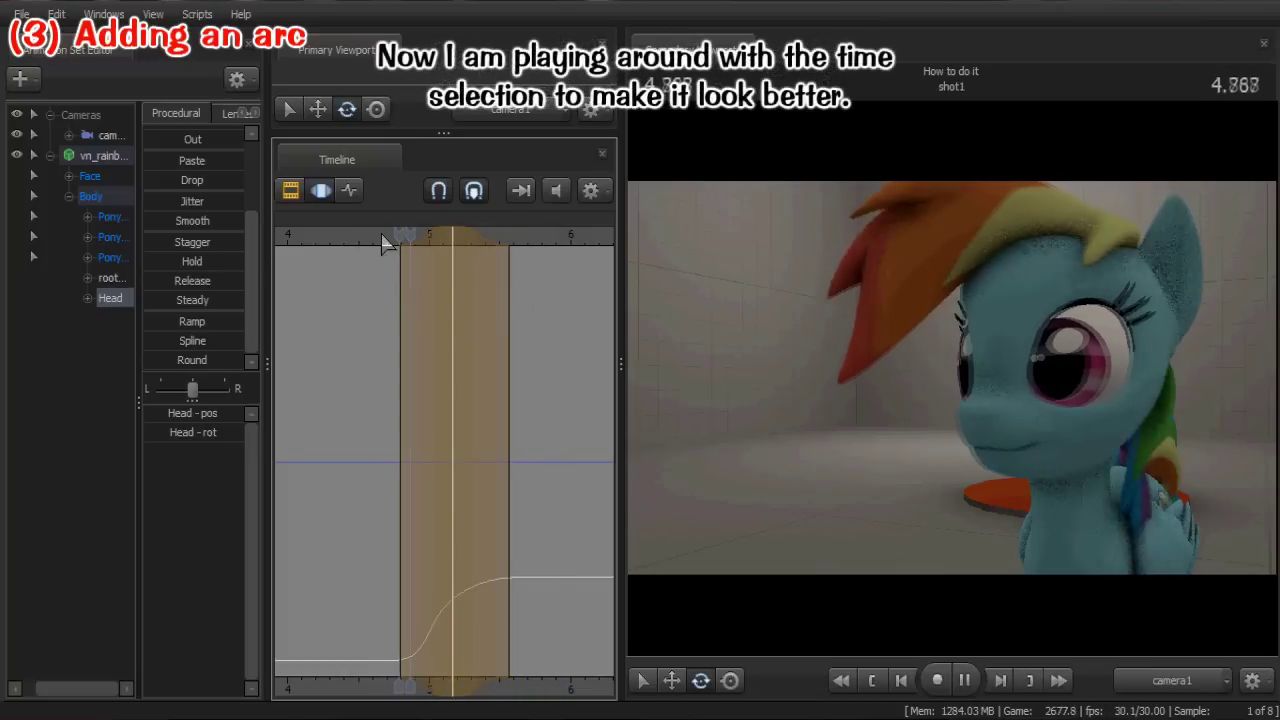
{"action": "key", "text": "space"}
Shift the center of the arc's time selection earlier to about 5.07 seconds and play the head turn
{"action": "left_click", "coordinate": [441, 300]}
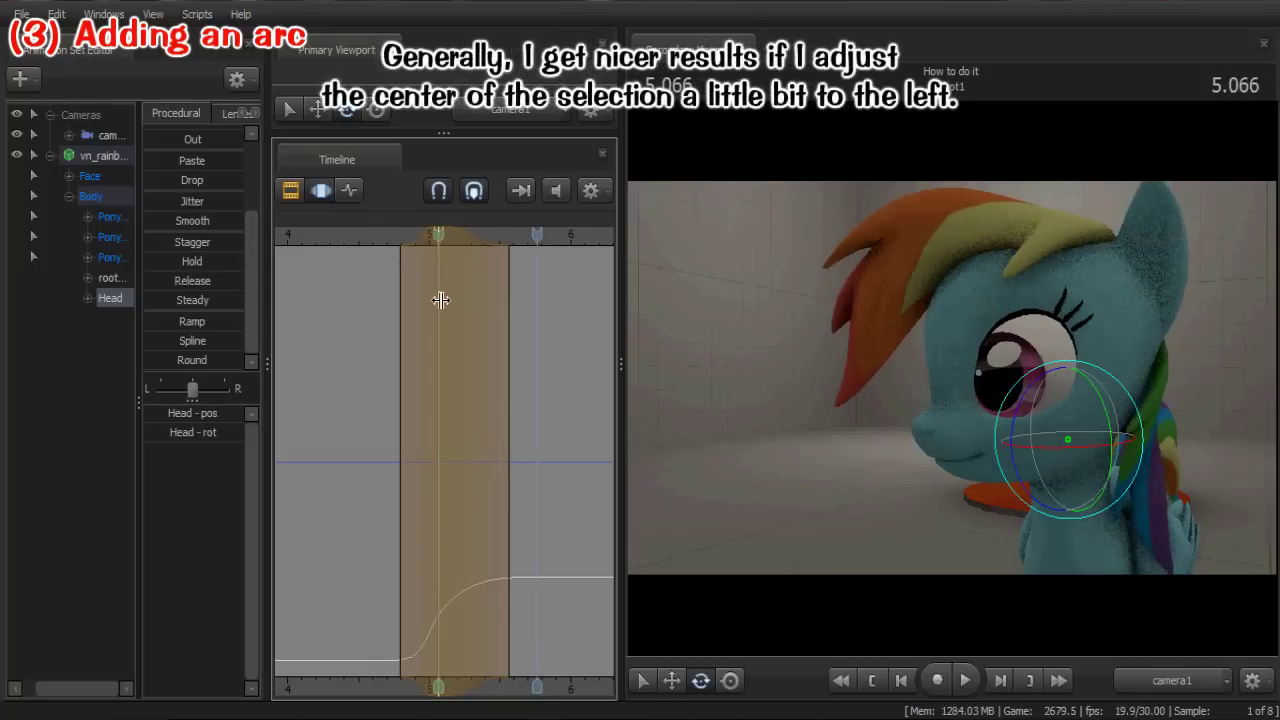
{"action": "left_click", "coordinate": [384, 246]}
{"action": "key", "text": "space"}
{"action": "key", "text": "space"}
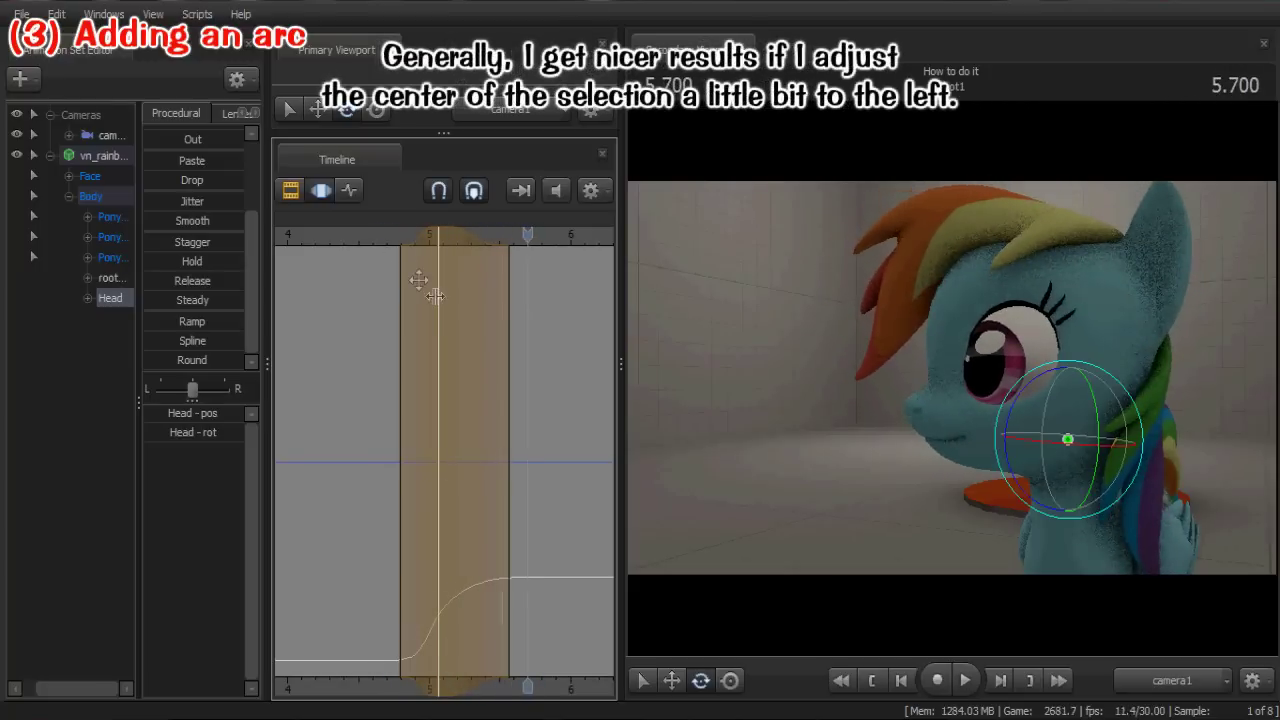
Try the center of the arc's time selection at about 5.1 seconds and play the head turn
{"action": "left_click_drag", "start_coordinate": [436, 300], "coordinate": [441, 299]}
{"action": "left_click", "coordinate": [383, 247]}
{"action": "key", "text": "space"}
{"action": "key", "text": "space"}
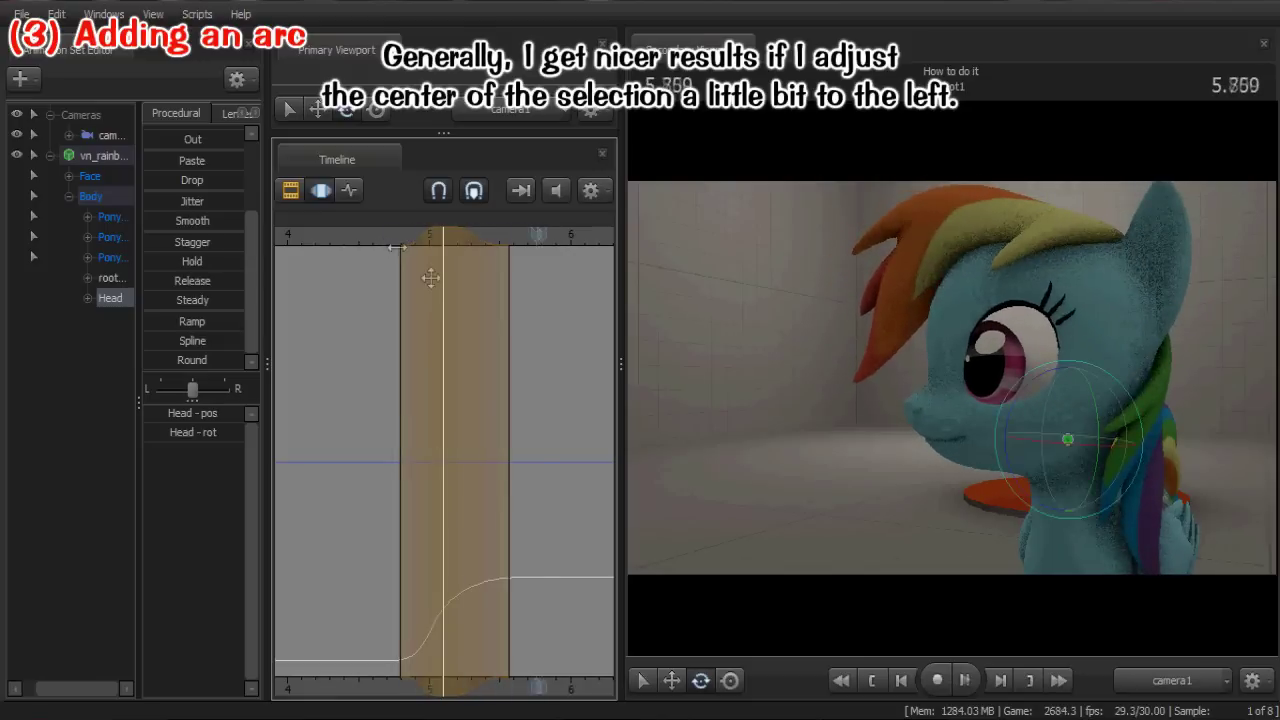
Place the arc selection's center back at about 5.06 seconds and replay the head turn several times
{"action": "key", "text": "space"}
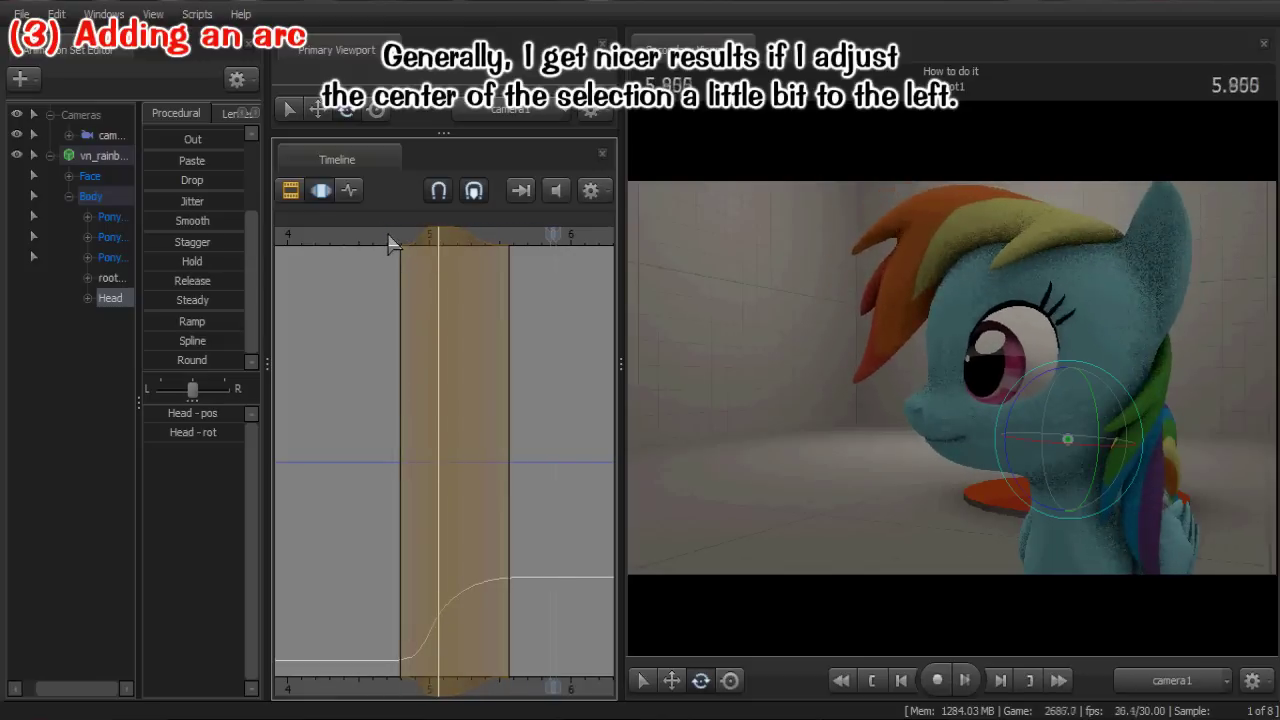
{"action": "left_click", "coordinate": [388, 236]}
{"action": "key", "text": "space"}
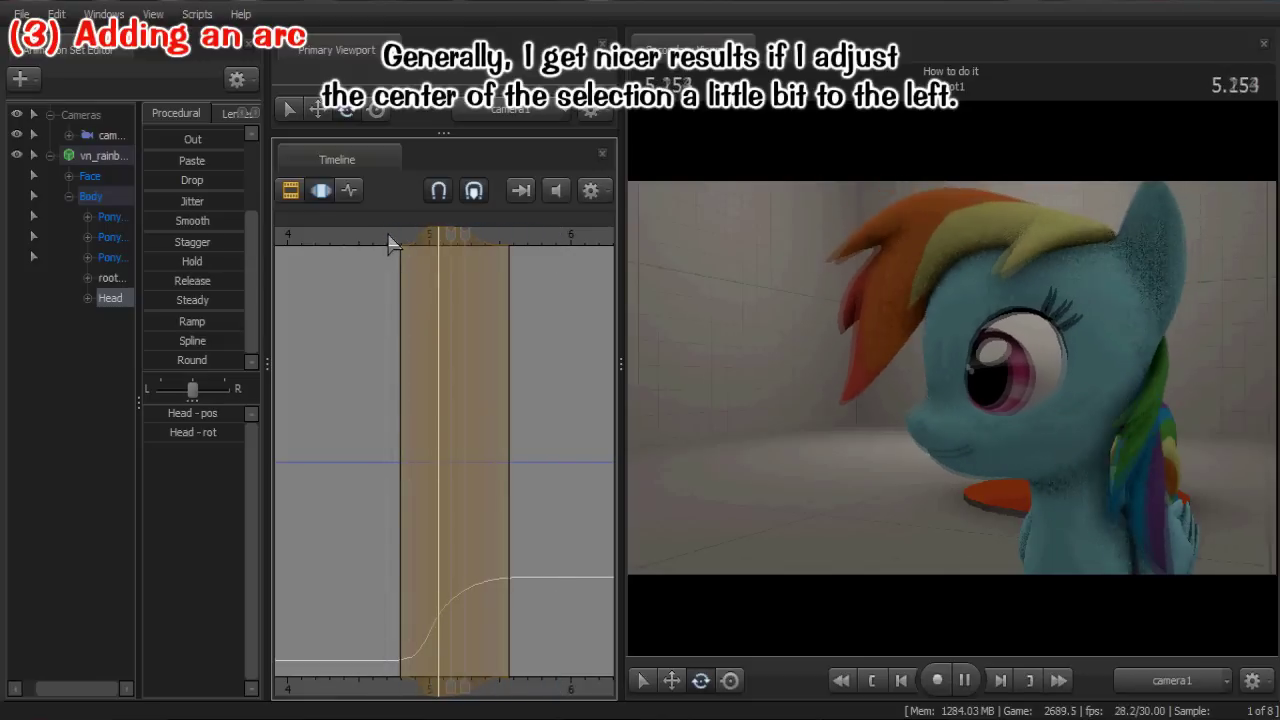
{"action": "left_click", "coordinate": [388, 236]}
{"action": "key", "text": "space"}
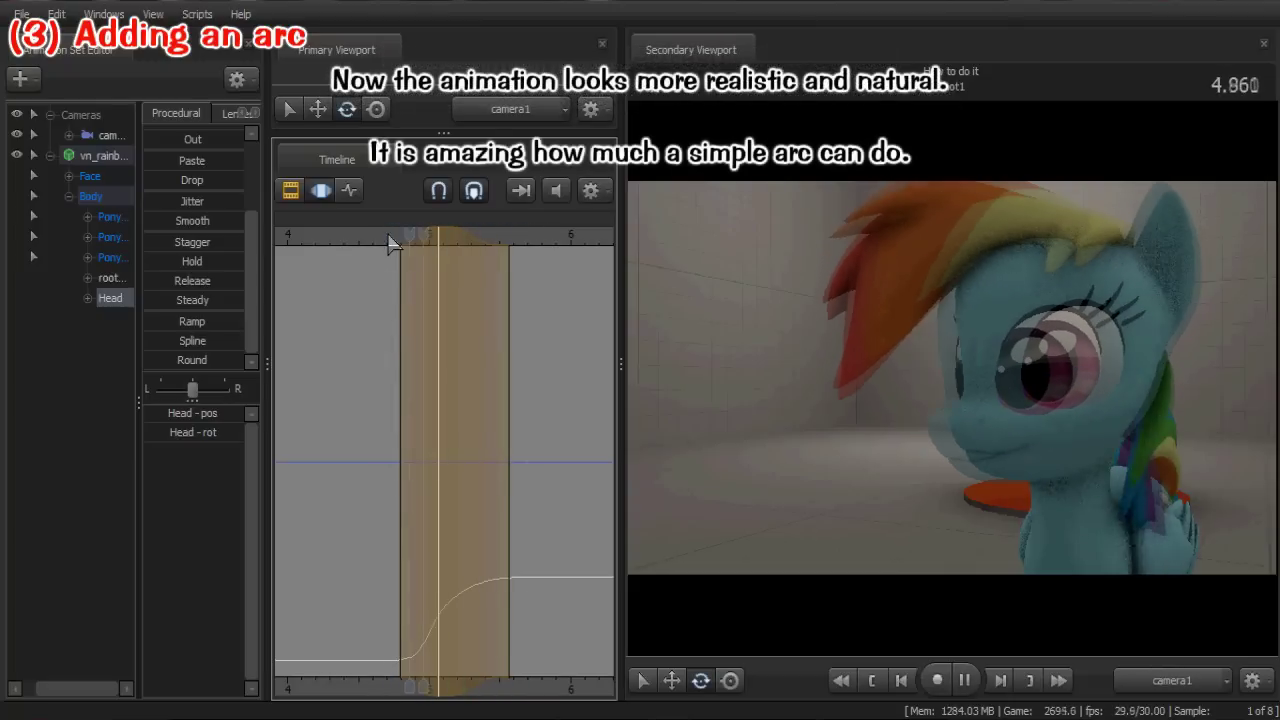
{"action": "key", "text": "space"}
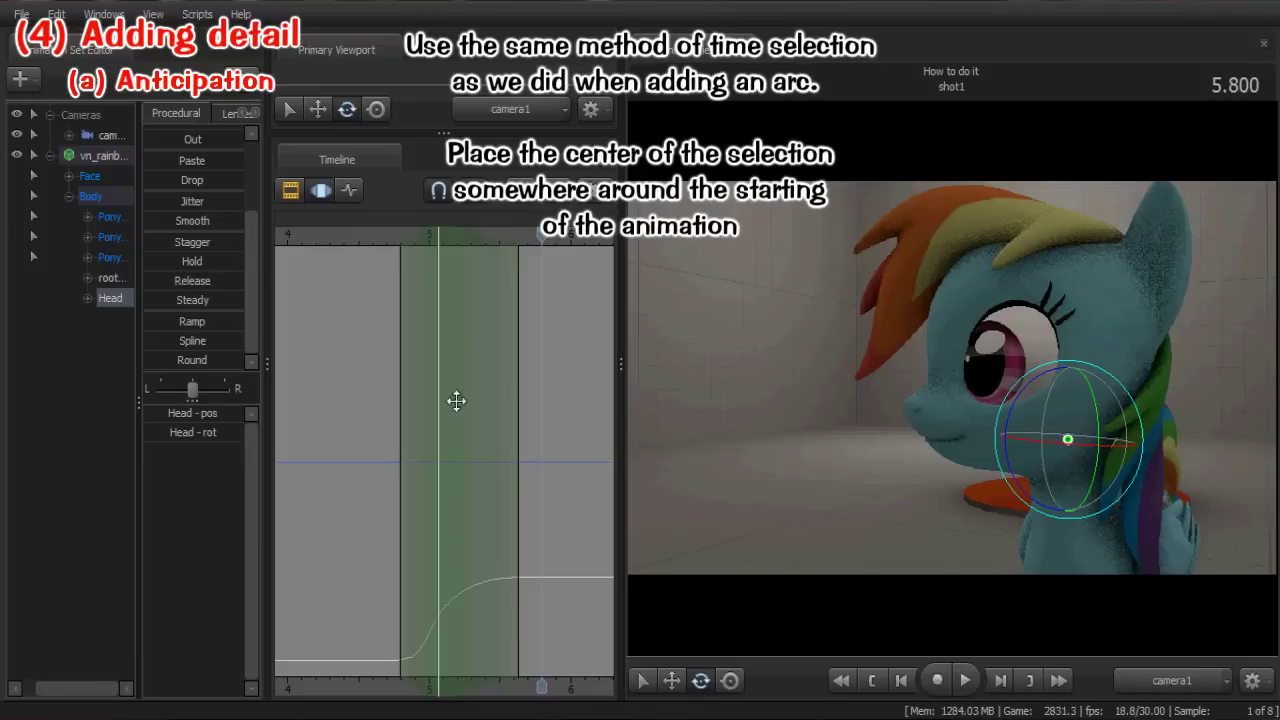
Make a new time selection centered near the start of the turn at about 5.03 seconds, with falloff from about 4.7 to 5.3 seconds
{"action": "key", "text": "shift"}
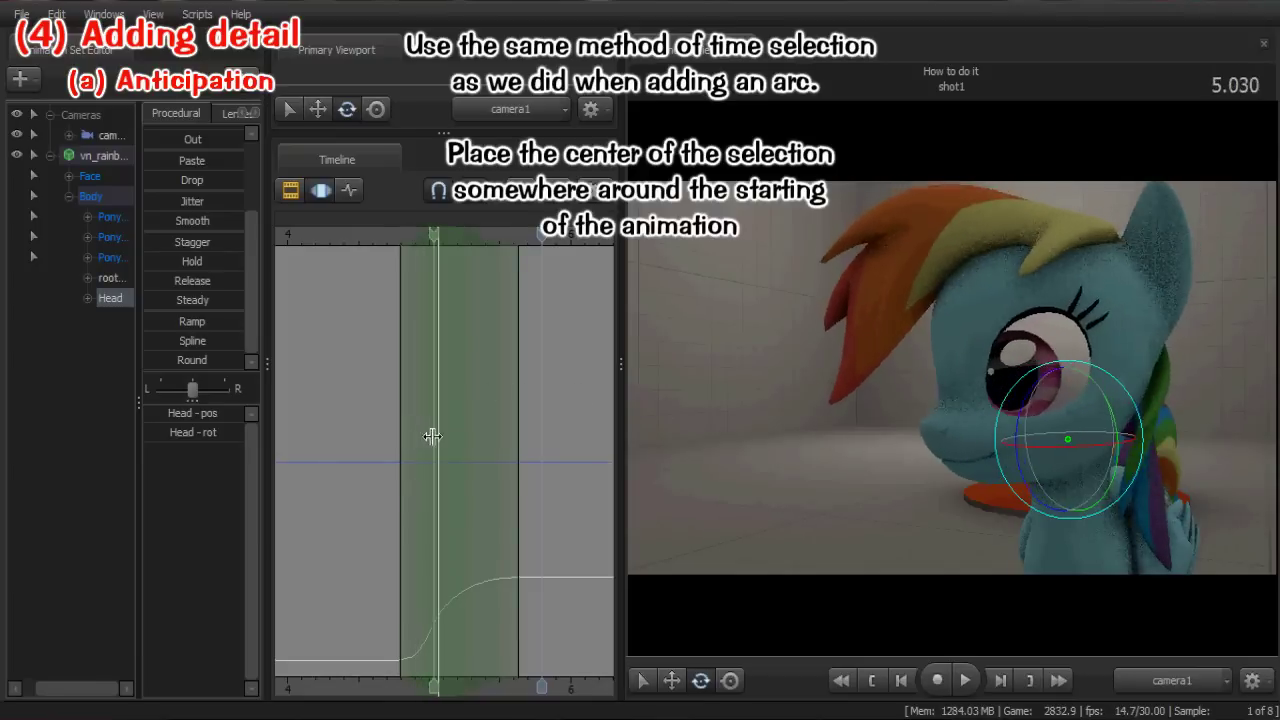
{"action": "mouse_move", "coordinate": [421, 428]}
{"action": "middle_mouse_down"}
{"action": "mouse_move", "coordinate": [366, 423]}
{"action": "mouse_move", "coordinate": [400, 414]}
{"action": "mouse_move", "coordinate": [375, 411]}
{"action": "mouse_move", "coordinate": [424, 423]}
{"action": "middle_mouse_up"}
{"action": "left_click", "coordinate": [435, 423], "text": "shift"}
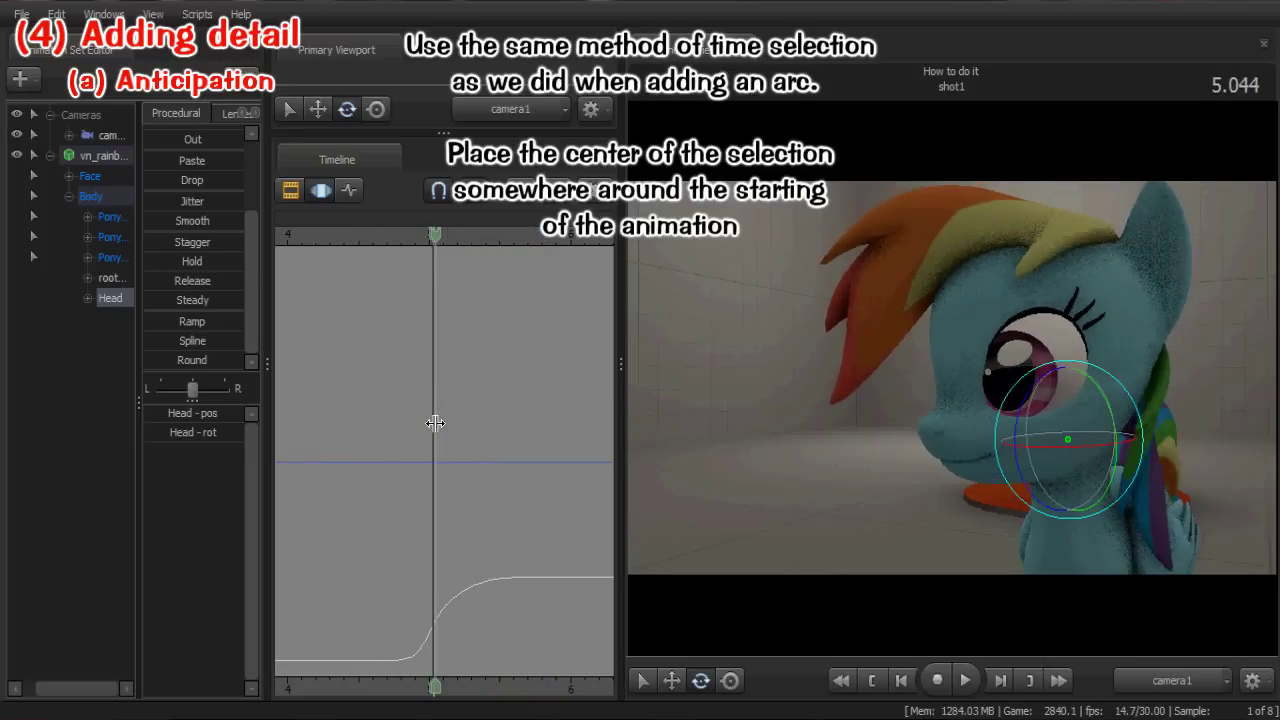
{"action": "scroll", "coordinate": [428, 420], "scroll_direction": "up", "scroll_amount": 4, "text": "shift"}
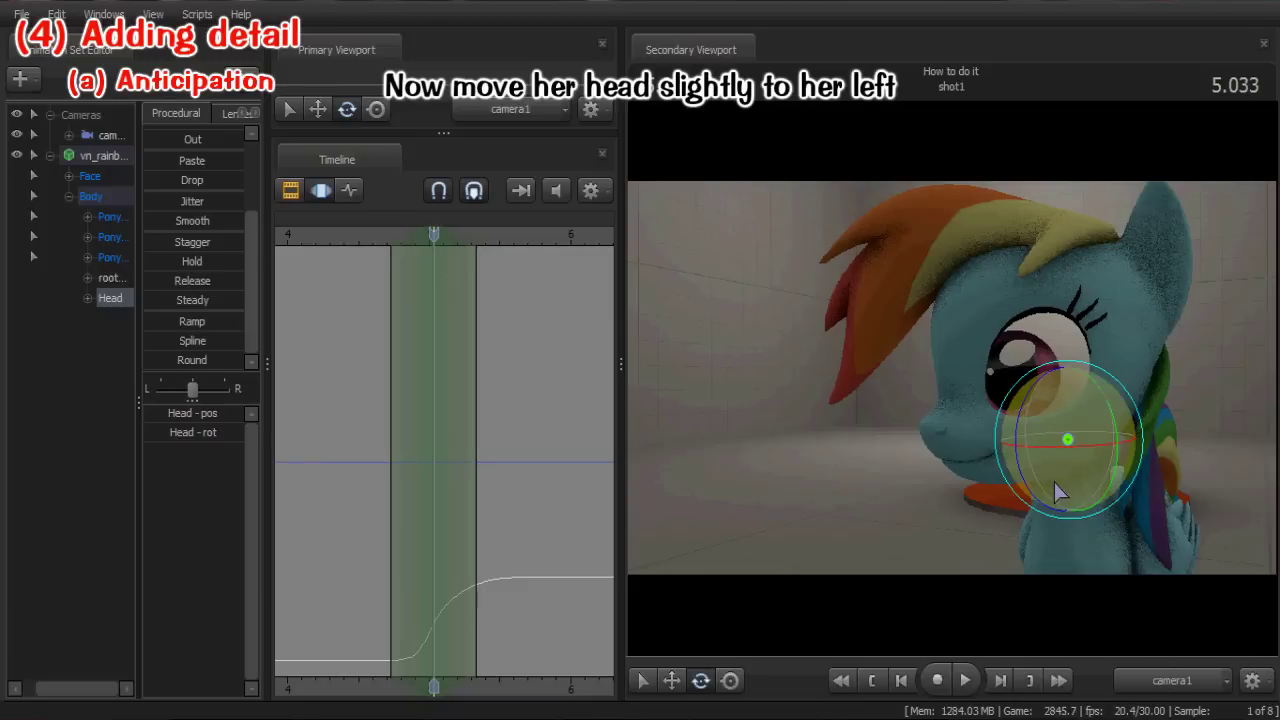
Rotate the head slightly to the pony's left as anticipation and play the head turn
{"action": "left_click_drag", "start_coordinate": [1054, 482], "coordinate": [1070, 471]}
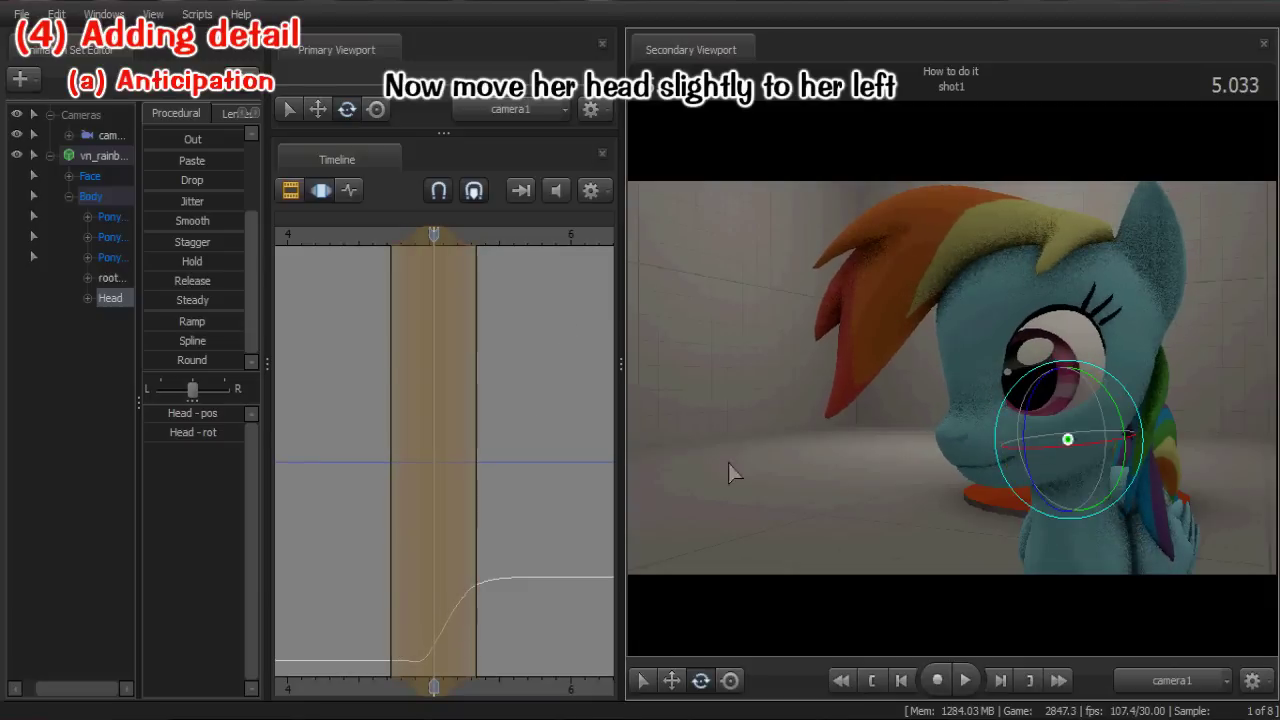
{"action": "left_click", "coordinate": [378, 241]}
{"action": "key", "text": "space"}
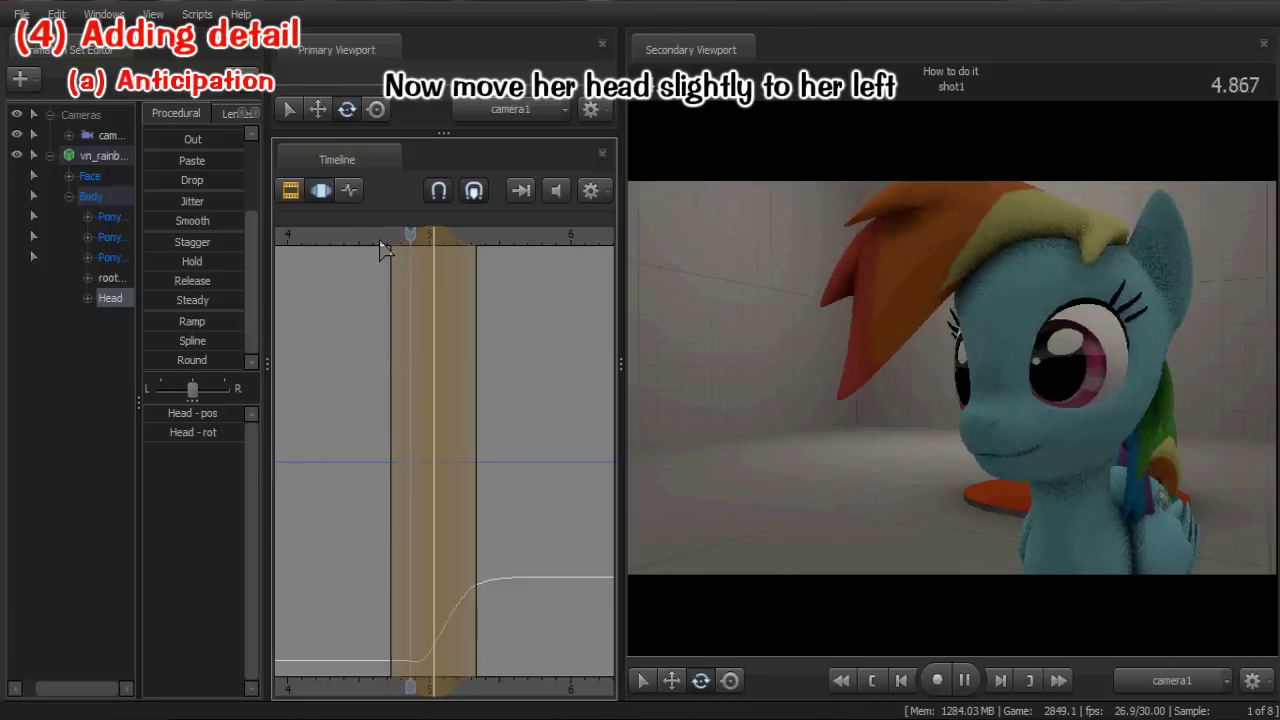
{"action": "key", "text": "space"}
Shift the anticipation selection's center to about 5.0 seconds, extend its starting falloff back slightly, and replay the head turn
{"action": "left_click_drag", "start_coordinate": [433, 297], "coordinate": [366, 241]}
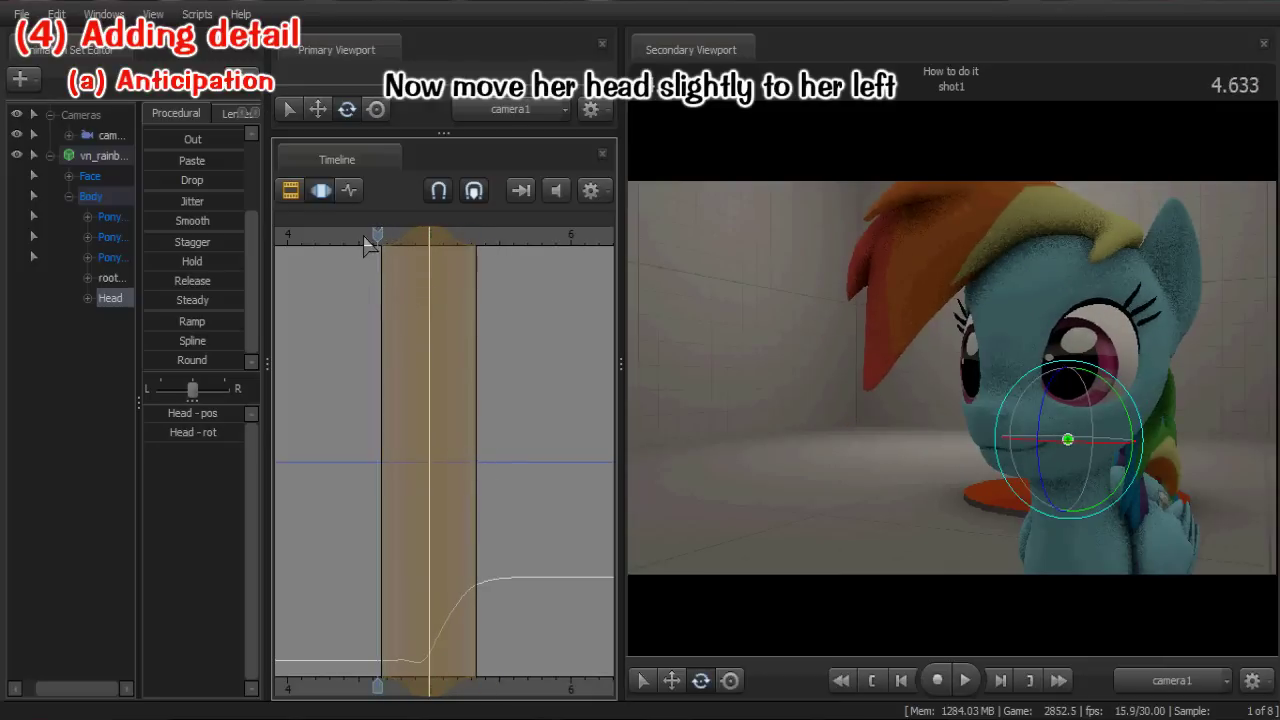
{"action": "key", "text": "space"}
{"action": "left_click", "coordinate": [364, 235]}
{"action": "key", "text": "space"}
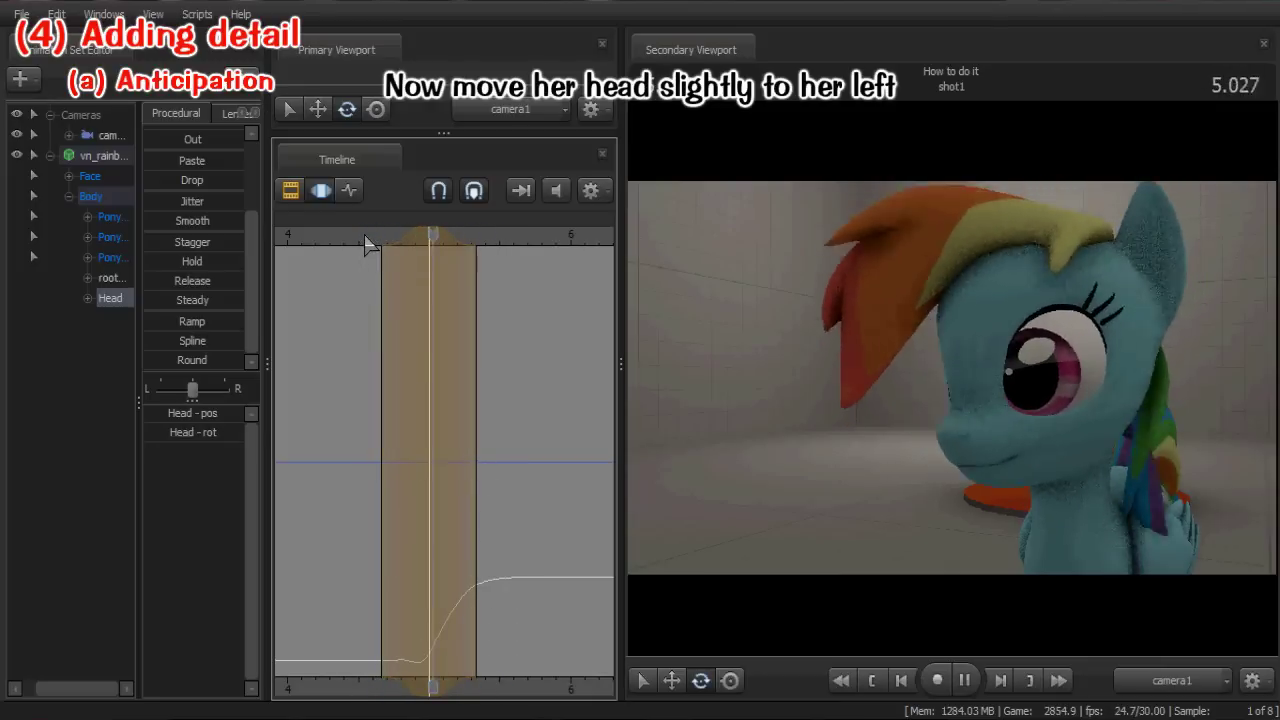
{"action": "left_click", "coordinate": [364, 235]}
{"action": "key", "text": "space"}
{"action": "key", "text": "space"}
Extend the anticipation's ending falloff to about 5.4 seconds, shift its center to about 4.97 seconds, and replay the turn several times
{"action": "left_click_drag", "start_coordinate": [475, 292], "coordinate": [480, 296]}
{"action": "key", "text": "space"}
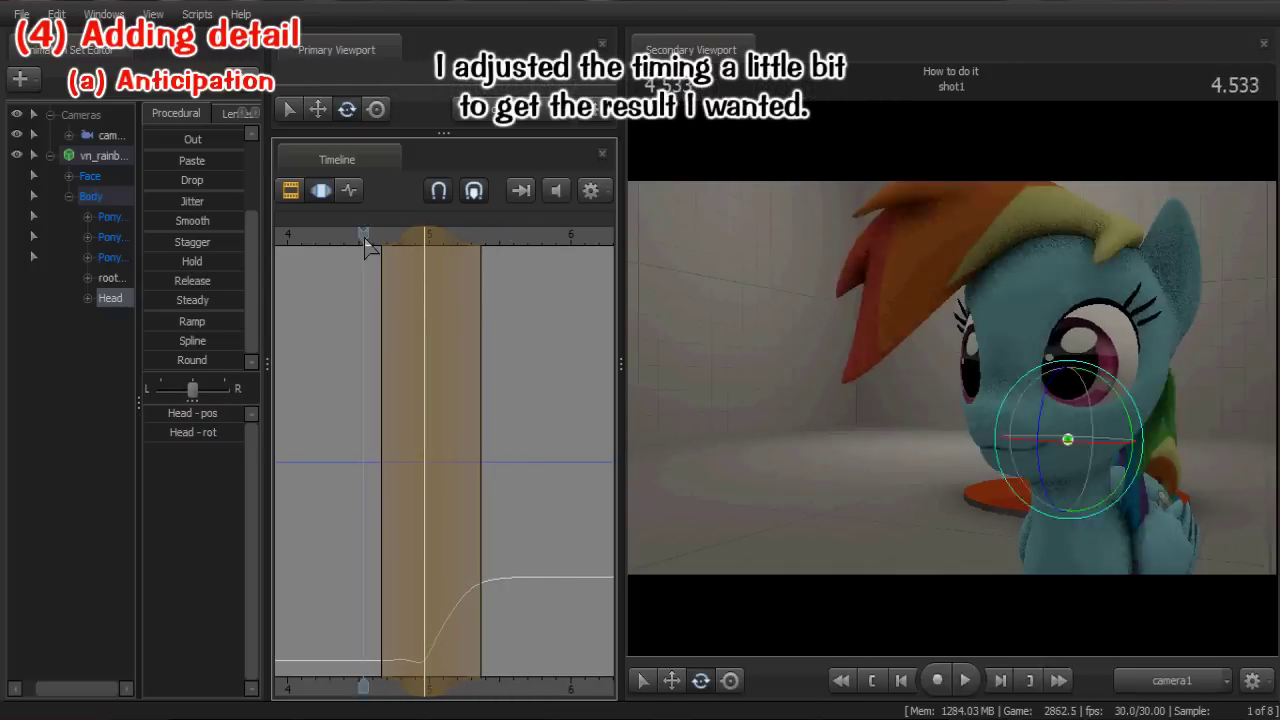
{"action": "key", "text": "space"}
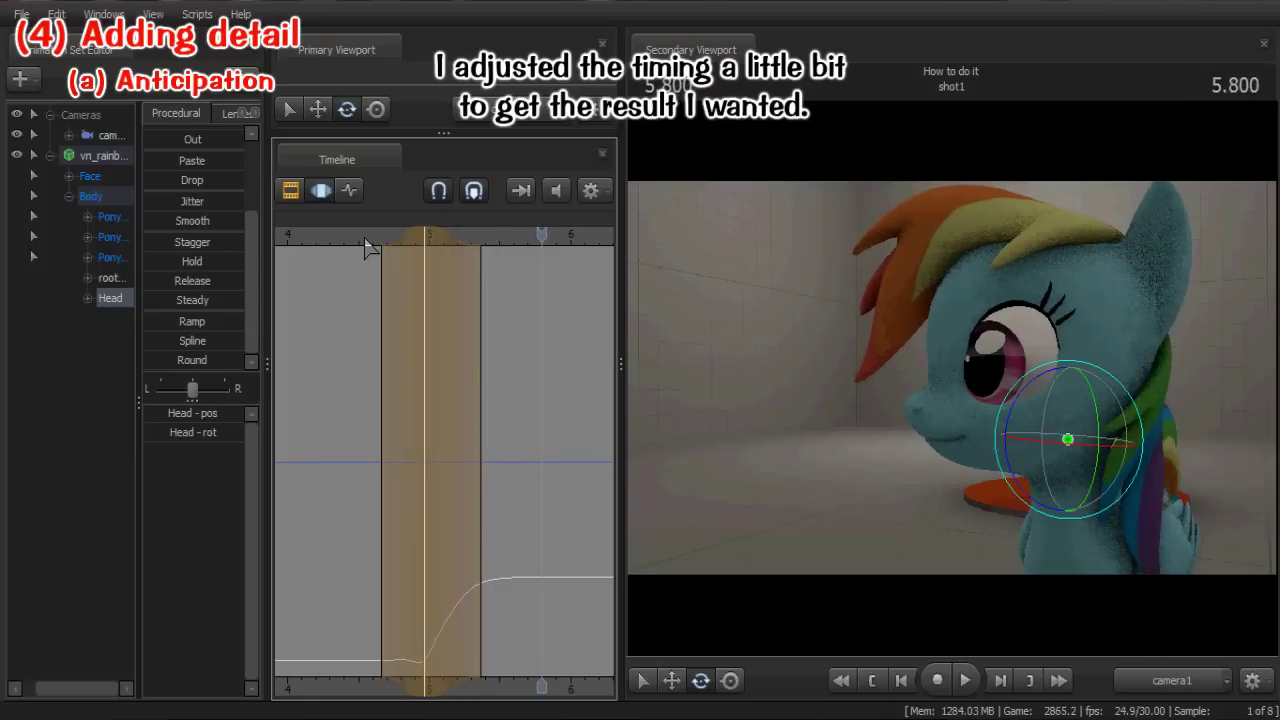
{"action": "left_click", "coordinate": [365, 238]}
{"action": "key", "text": "space"}
{"action": "left_click", "coordinate": [365, 238]}
{"action": "key", "text": "space"}
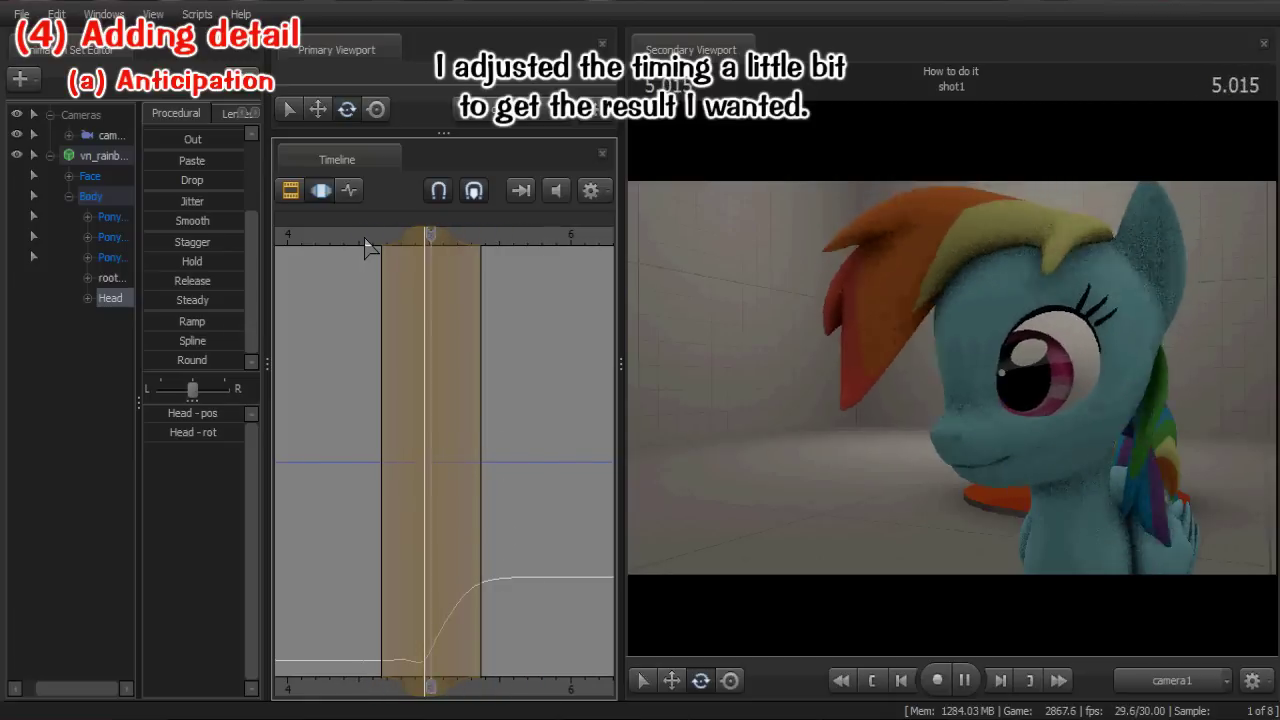
{"action": "left_click", "coordinate": [365, 238]}
{"action": "key", "text": "space"}
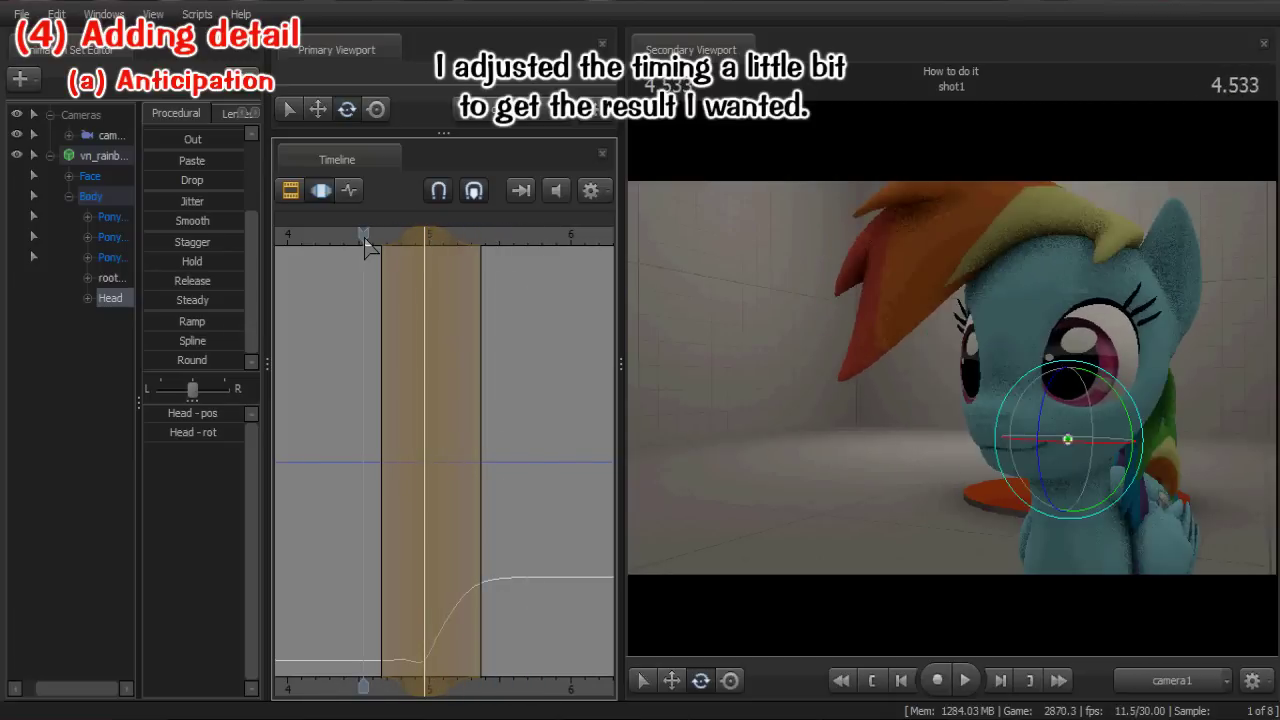
{"action": "key", "text": "space"}
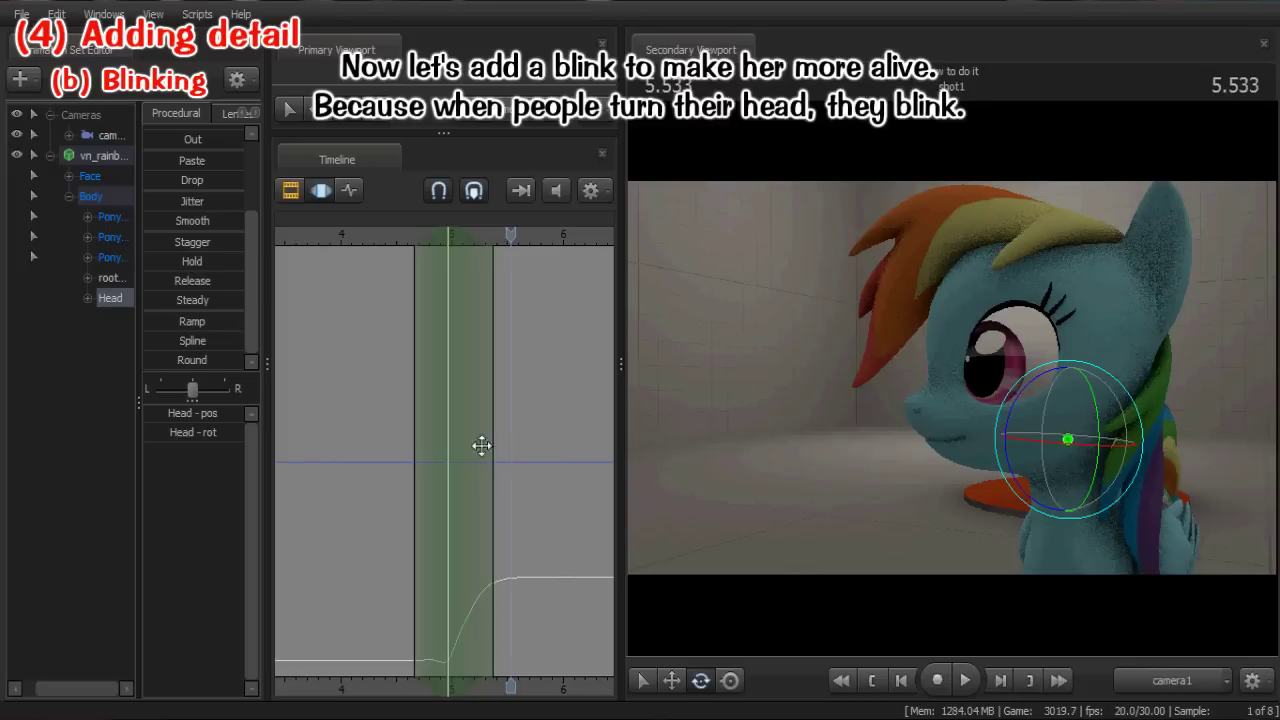
Make a time selection covering the entire head-turn curve, at full strength from about 5.0 to 5.4 seconds with falloff from about 4.7 to 5.7 seconds
{"action": "middle_click_drag", "start_coordinate": [446, 443], "coordinate": [474, 434]}
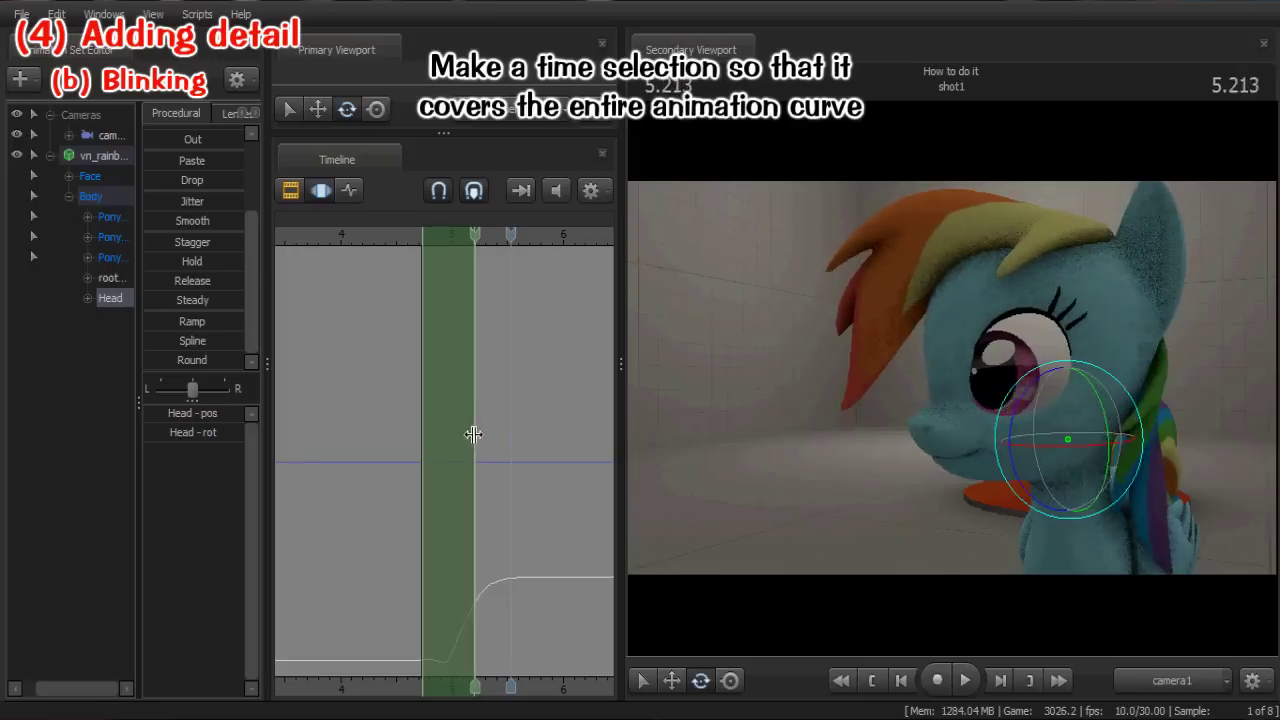
{"action": "left_click_drag", "start_coordinate": [474, 434], "coordinate": [525, 432], "text": "shift"}
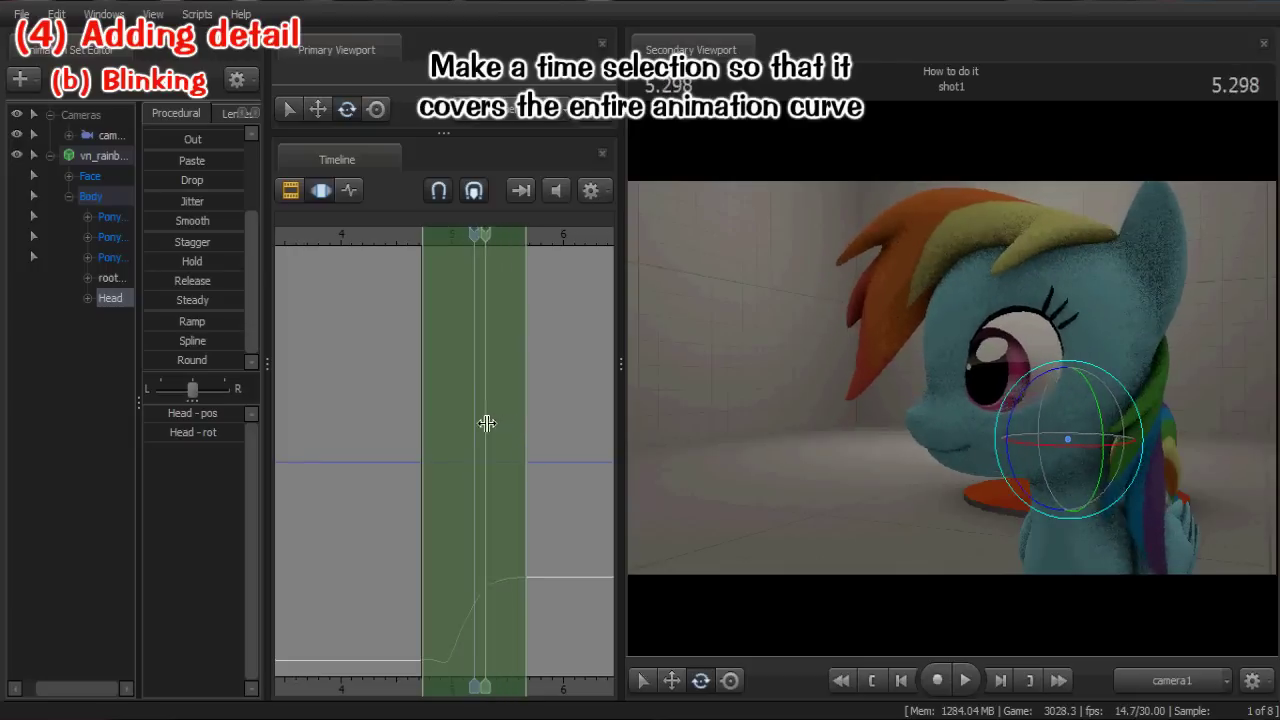
{"action": "middle_click_drag", "start_coordinate": [486, 423], "coordinate": [454, 418]}
{"action": "left_click_drag", "start_coordinate": [454, 418], "coordinate": [497, 423]}
{"action": "scroll", "coordinate": [534, 479], "scroll_direction": "up", "scroll_amount": 1}
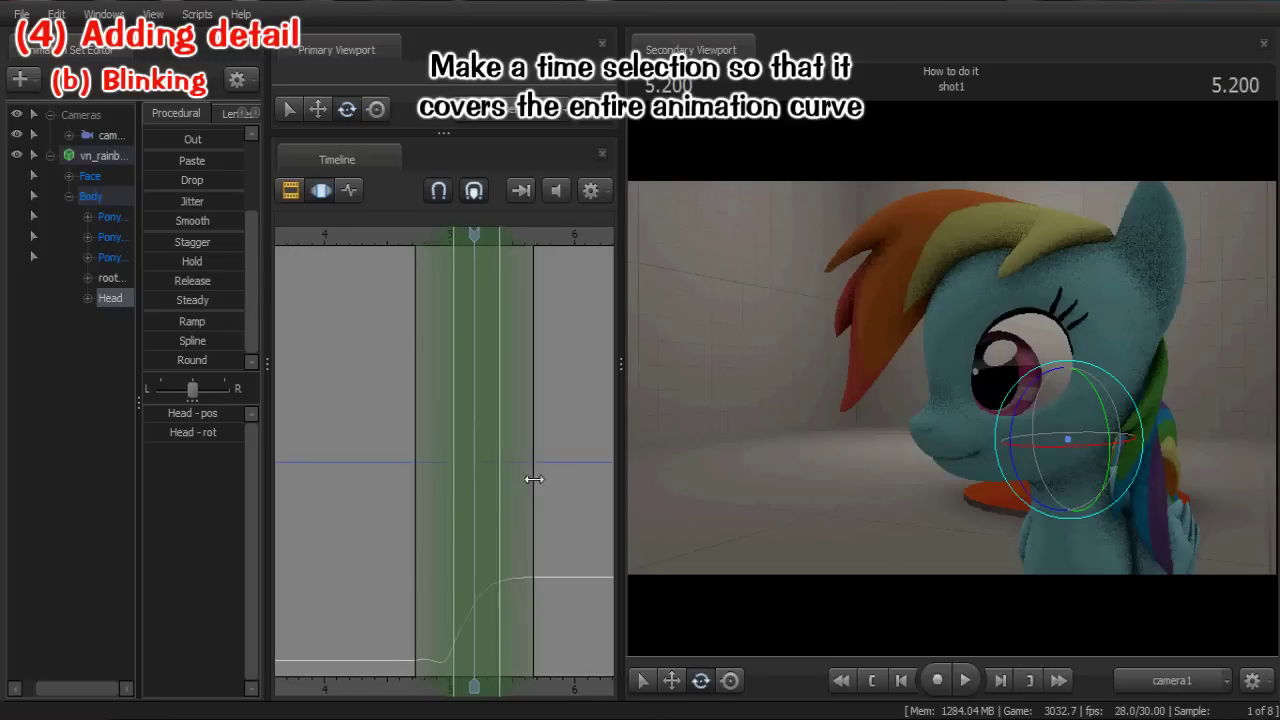
{"action": "scroll", "coordinate": [534, 480], "scroll_direction": "up", "scroll_amount": 3}
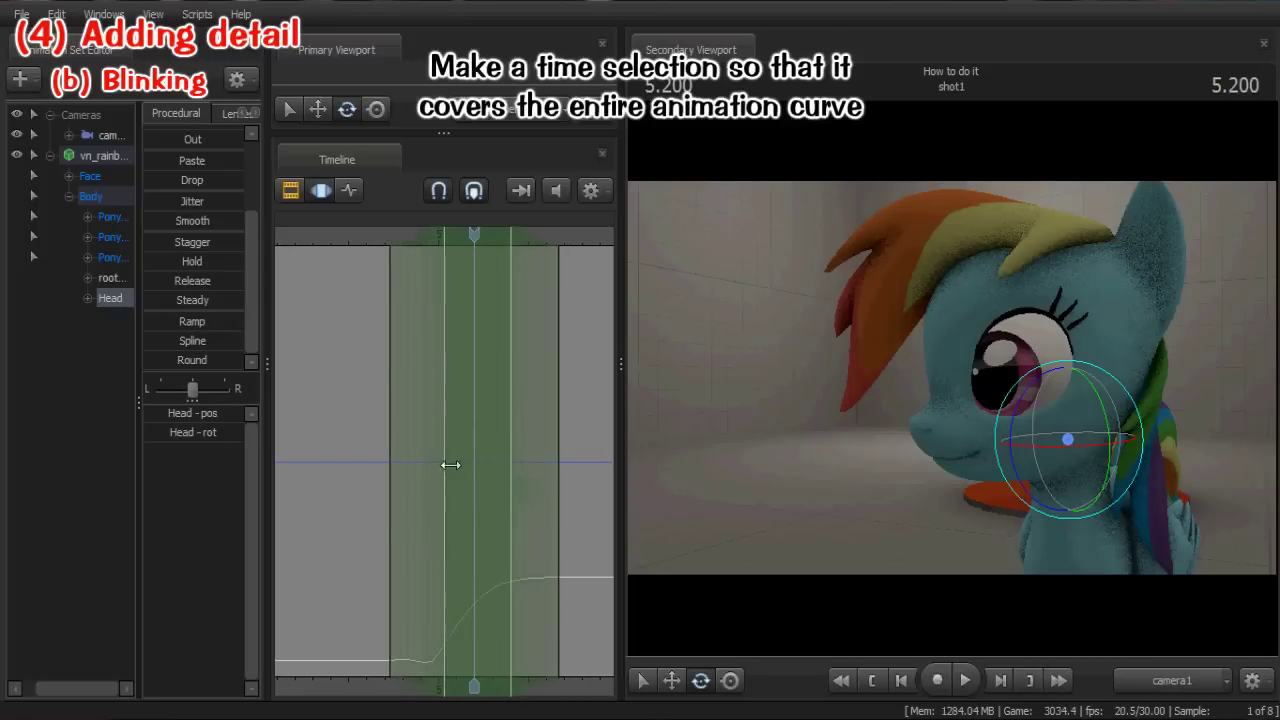
Apply the Zero preset to the pony's Upper Face controls across the head-turn time selection
{"action": "middle_click_drag", "start_coordinate": [447, 463], "coordinate": [514, 466]}
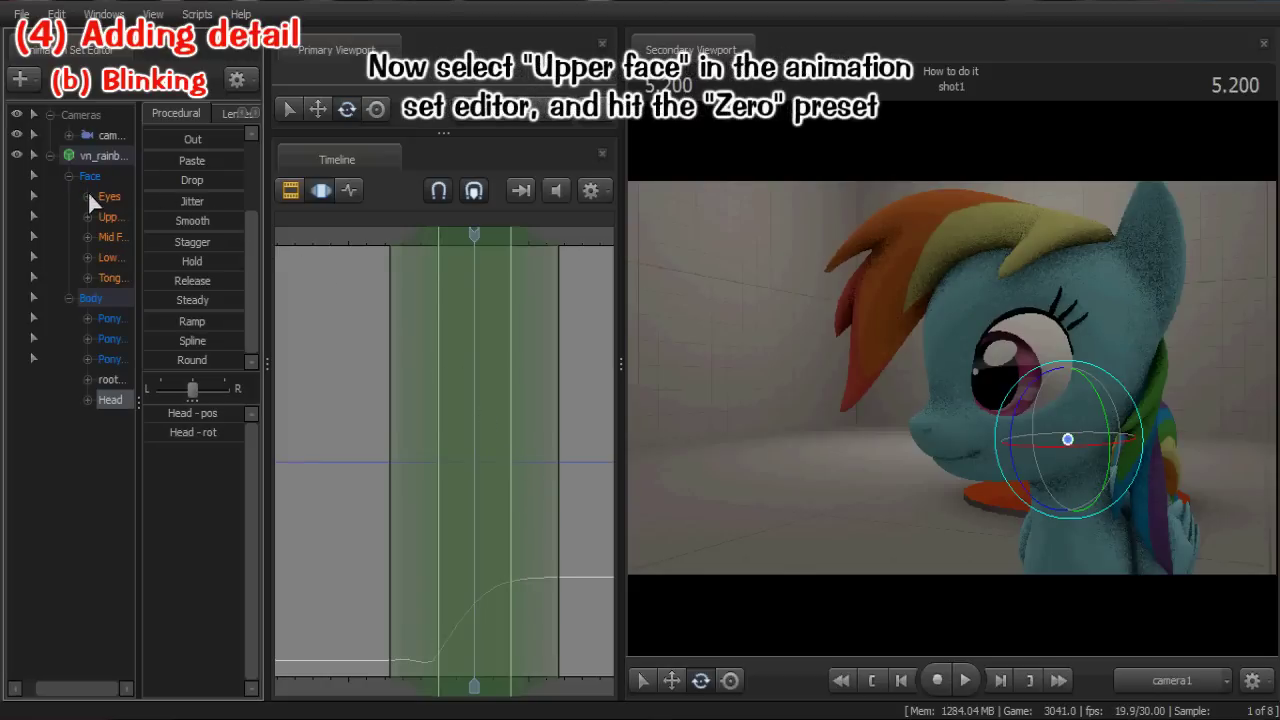
{"action": "left_click", "coordinate": [110, 217]}
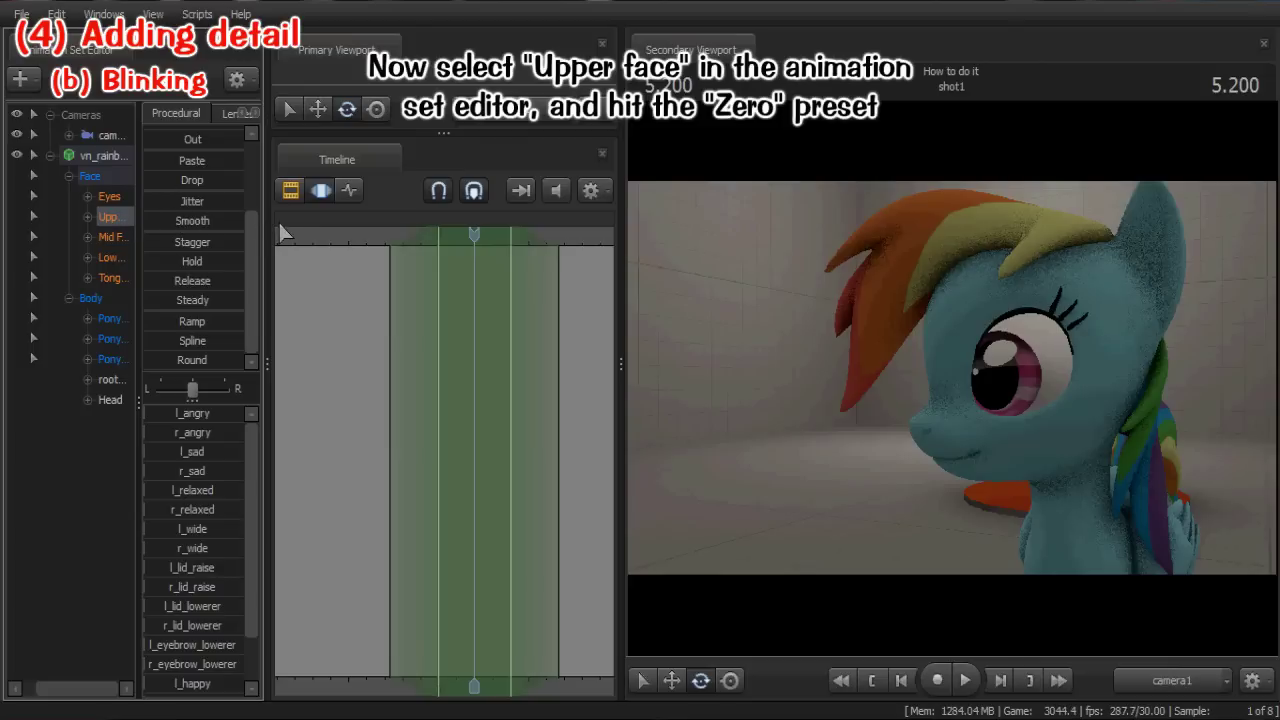
{"action": "left_click_drag", "start_coordinate": [270, 215], "coordinate": [322, 219]}
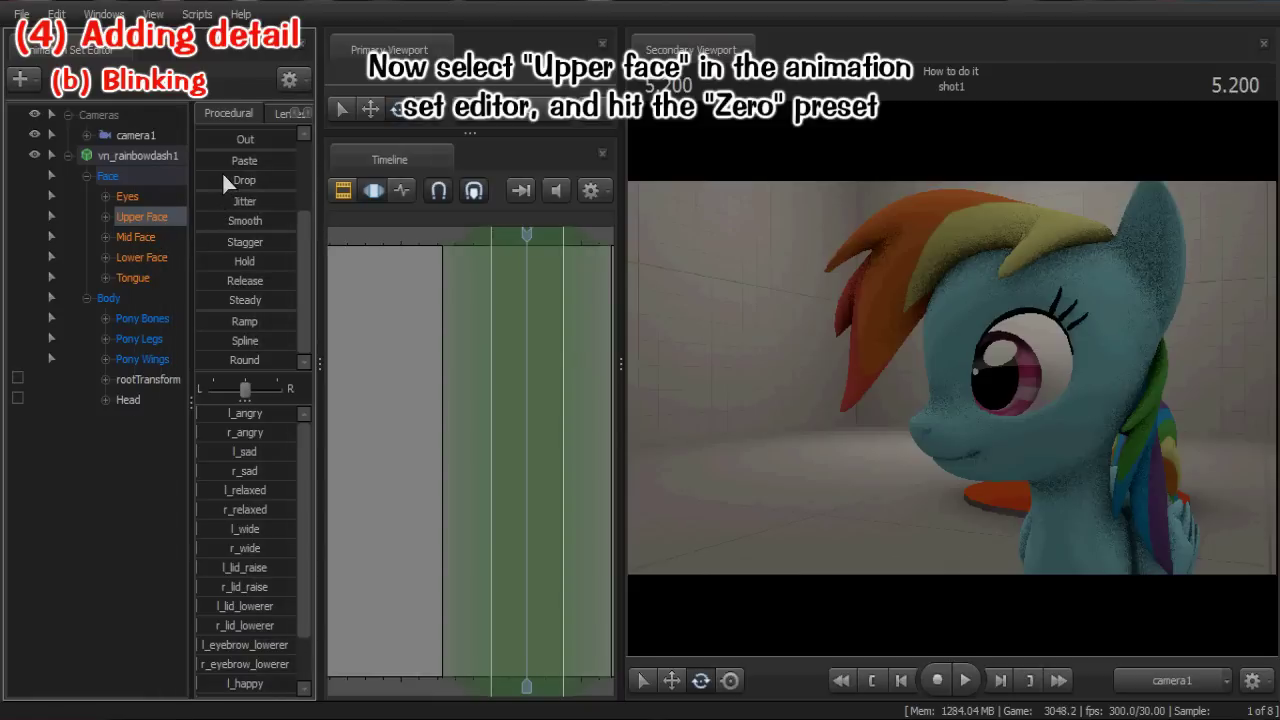
{"action": "scroll", "coordinate": [217, 166], "scroll_direction": "up", "scroll_amount": 3}
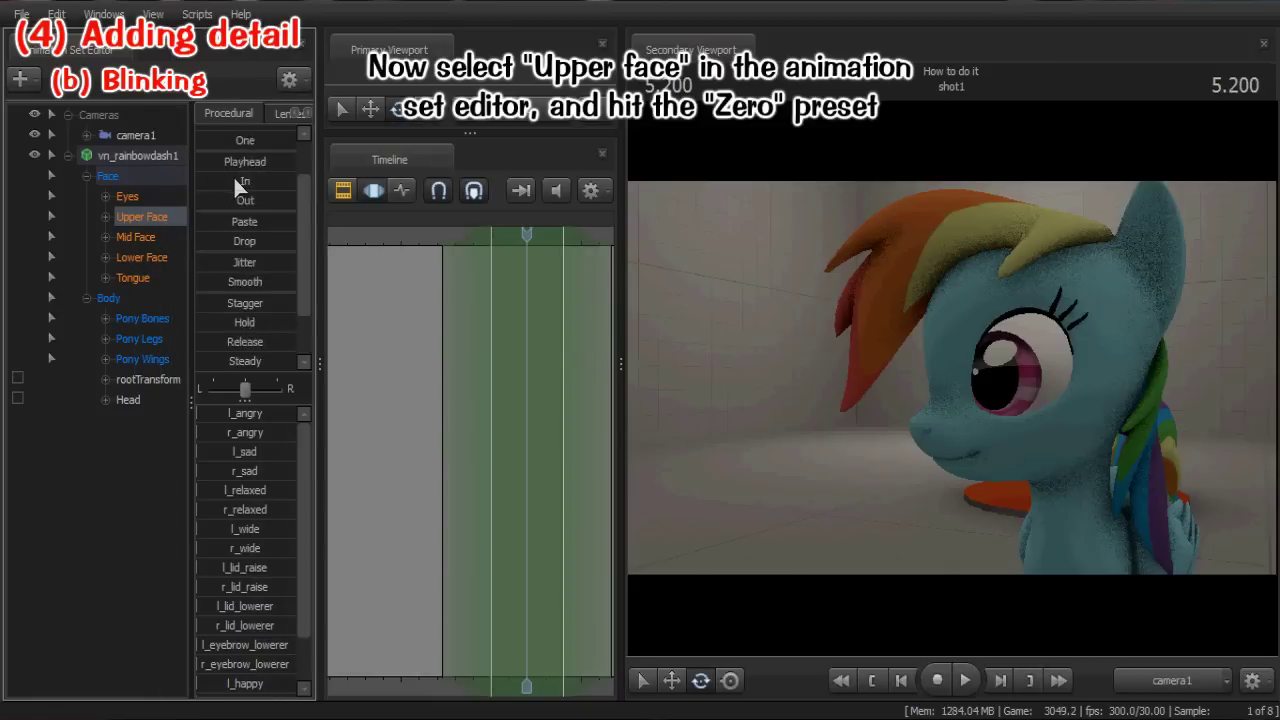
{"action": "left_click", "coordinate": [232, 155]}
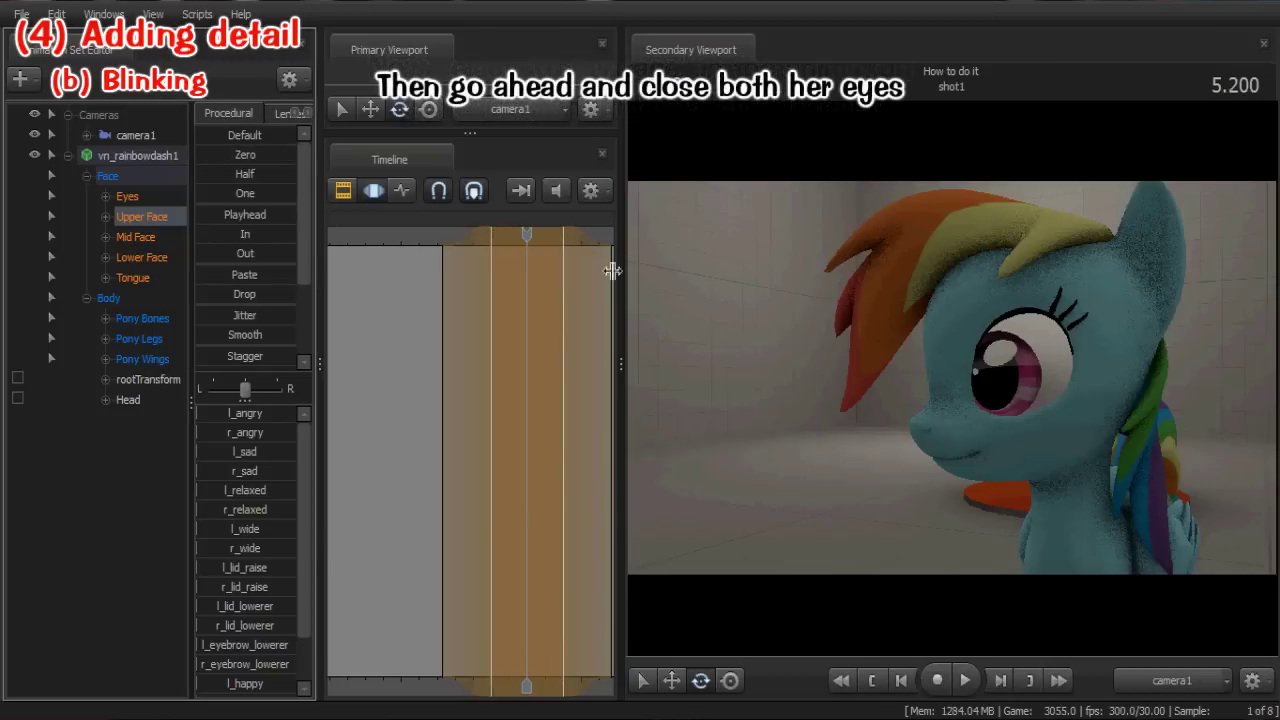
Fully close both eyes with eye_closer_left and eye_closer_right over the selected time, and play the head turn
{"action": "scroll", "coordinate": [505, 542], "scroll_direction": "down", "scroll_amount": 5}
{"action": "middle_click_drag", "start_coordinate": [529, 684], "coordinate": [477, 686]}
{"action": "scroll", "coordinate": [252, 514], "scroll_direction": "down", "scroll_amount": 1}
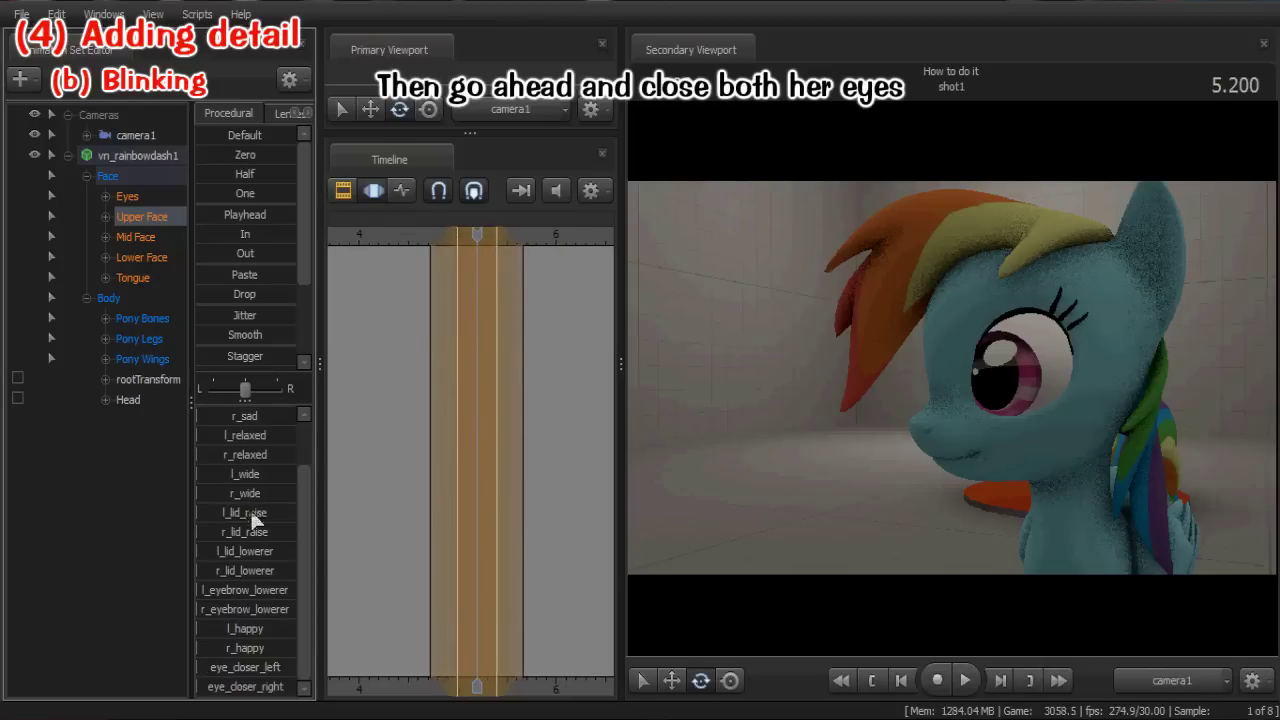
{"action": "left_click_drag", "start_coordinate": [213, 678], "coordinate": [312, 690]}
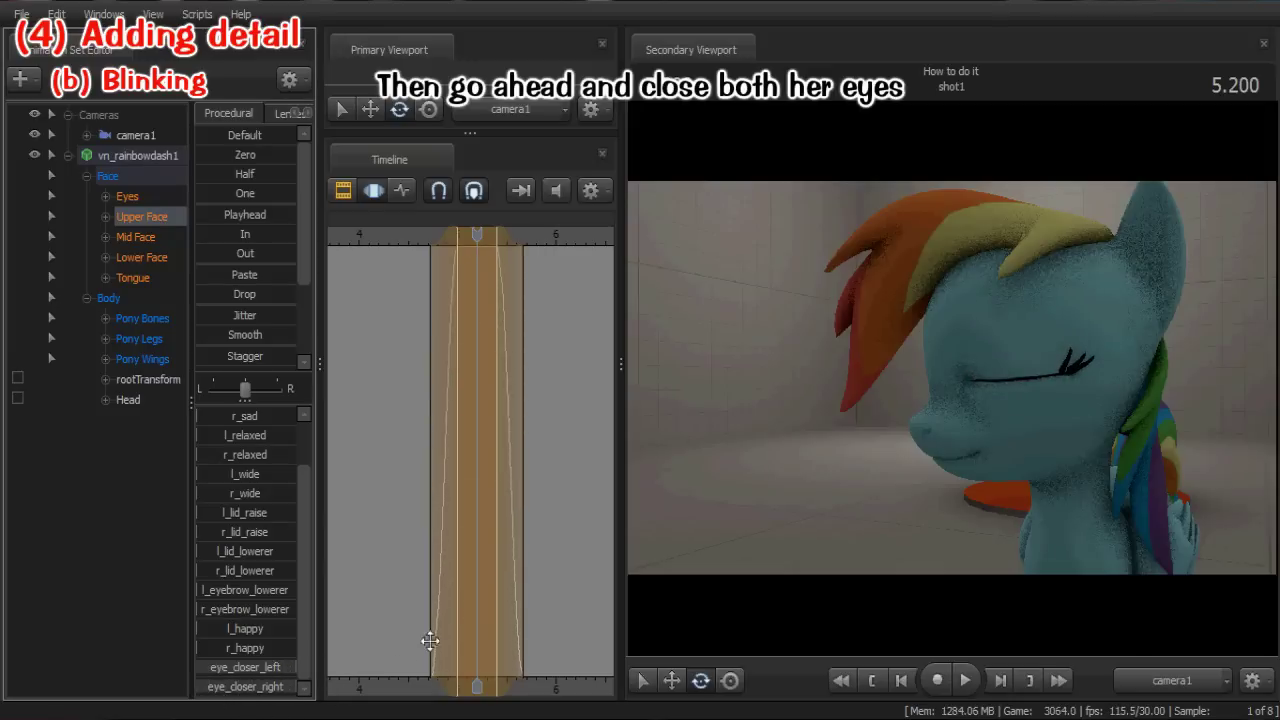
{"action": "scroll", "coordinate": [497, 563], "scroll_direction": "up", "scroll_amount": 2}
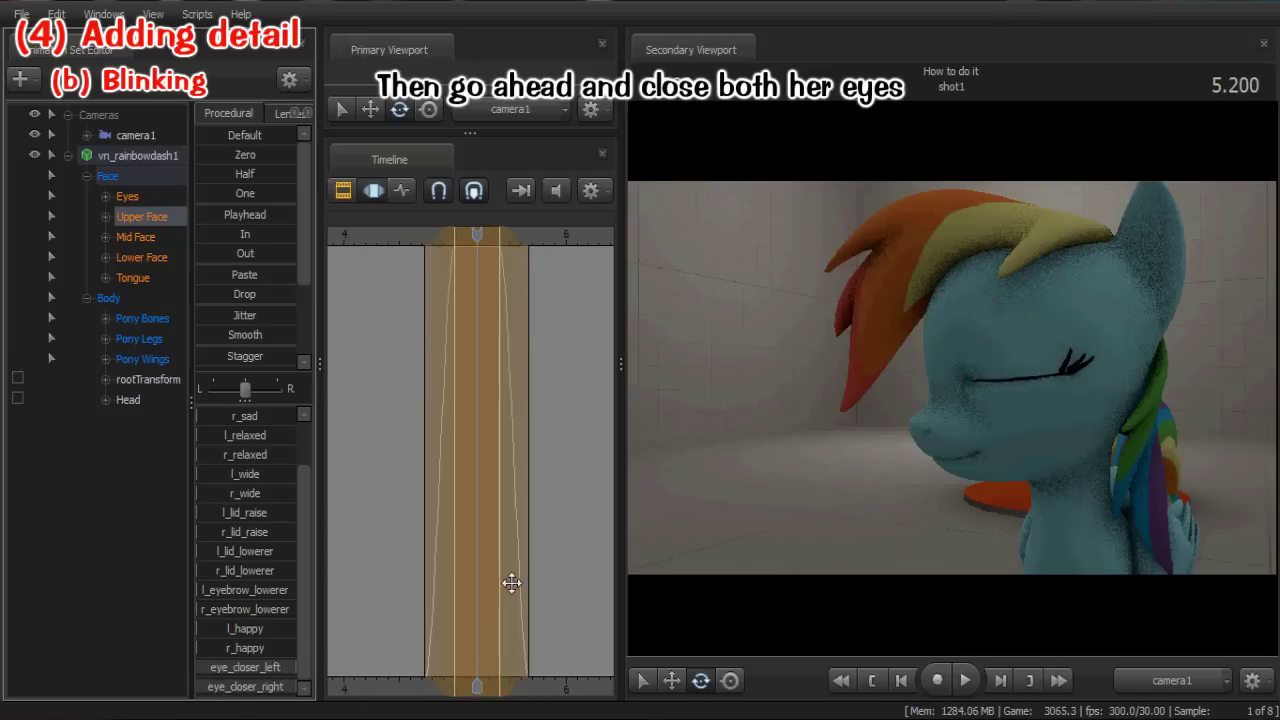
{"action": "key", "text": "space"}
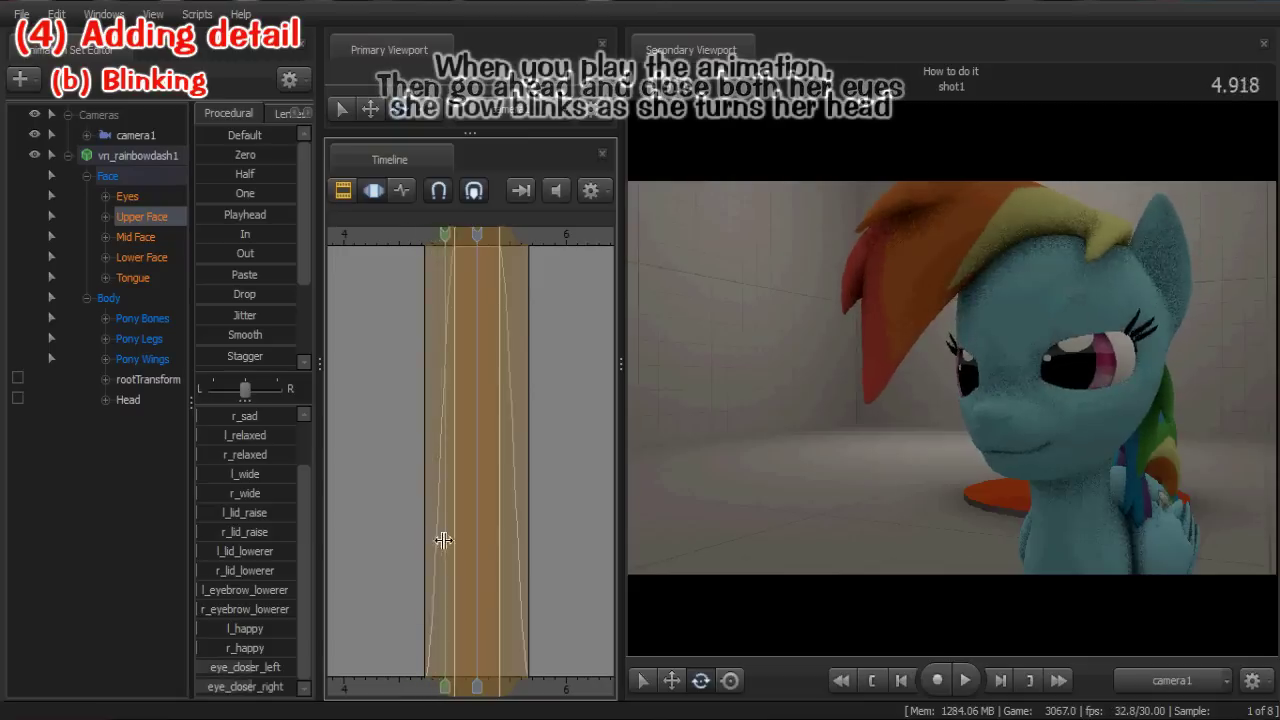
{"action": "key", "text": "space"}
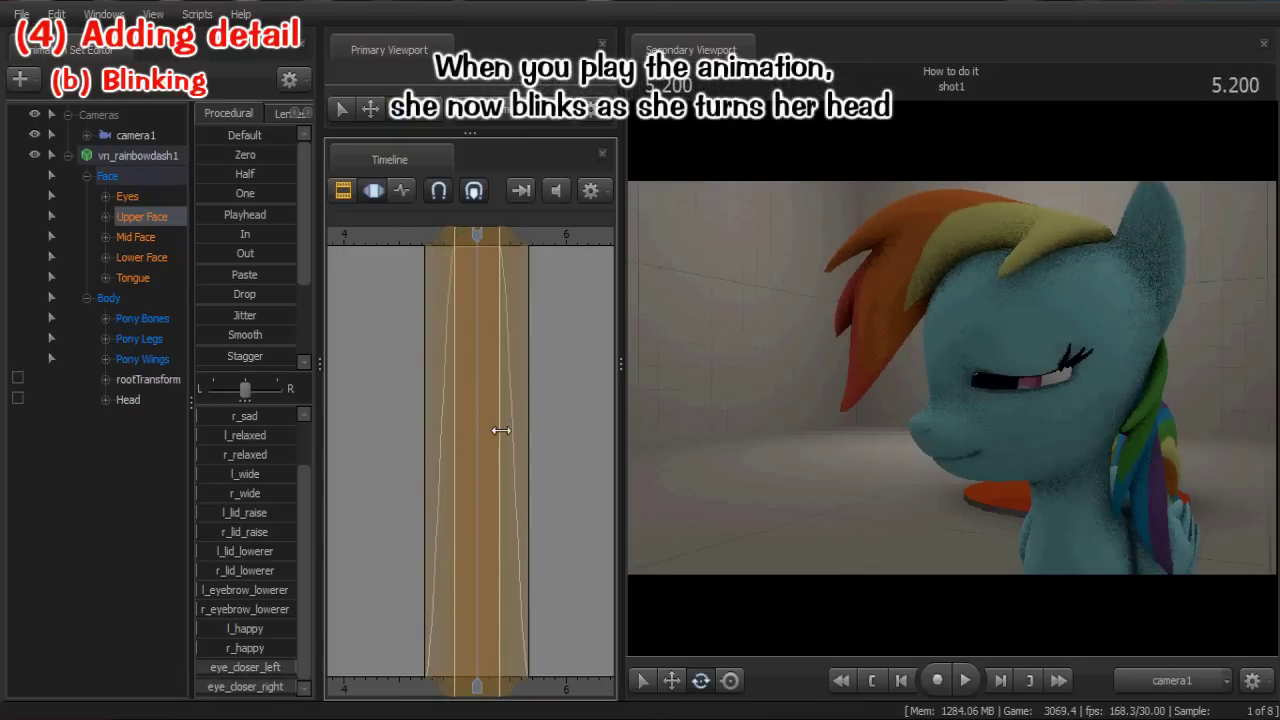
Tighten the blink to full strength from about 5.0 to 5.3 seconds with falloff from about 4.8 to 5.5 seconds, replaying the turn
{"action": "key", "text": "space"}
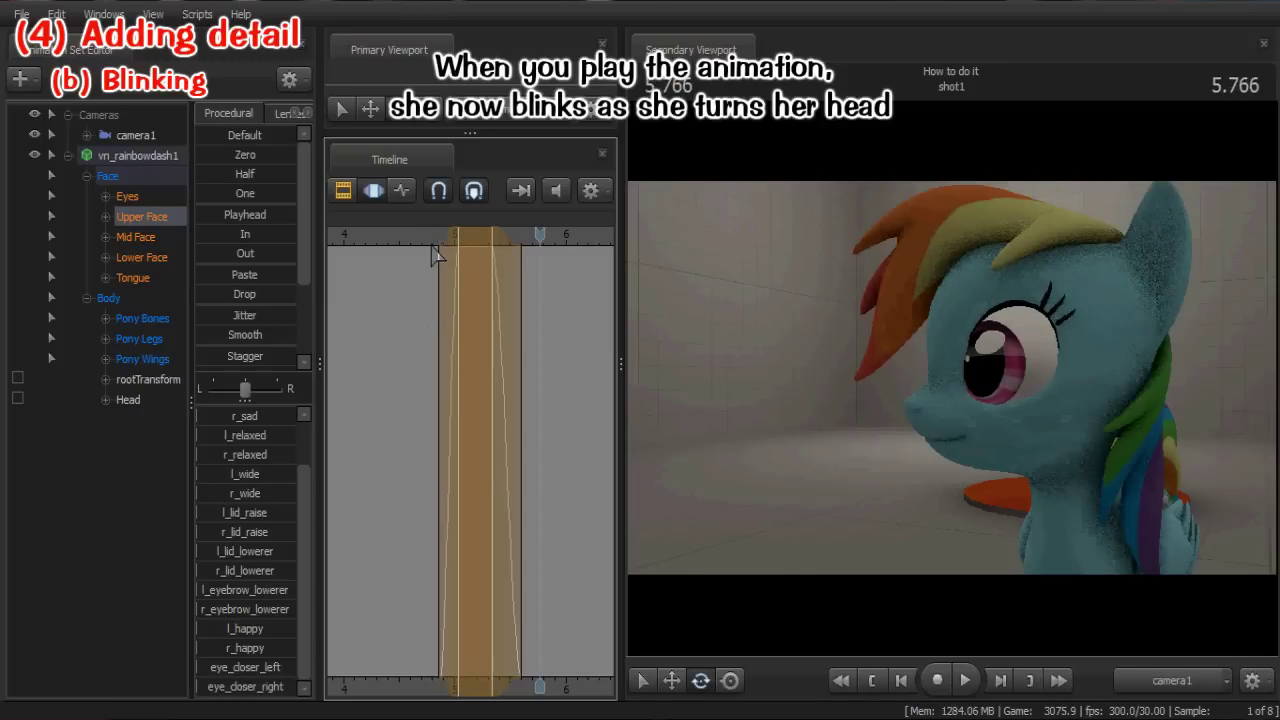
{"action": "key", "text": "space"}
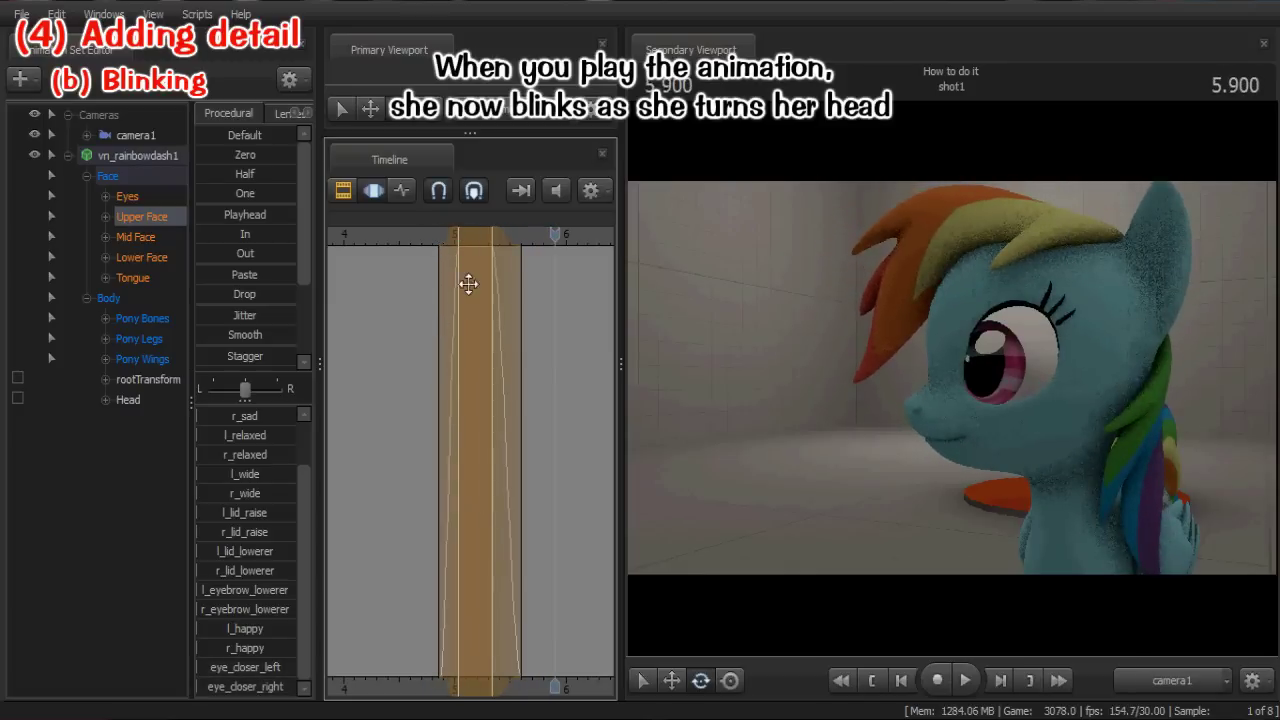
{"action": "key", "text": "space"}
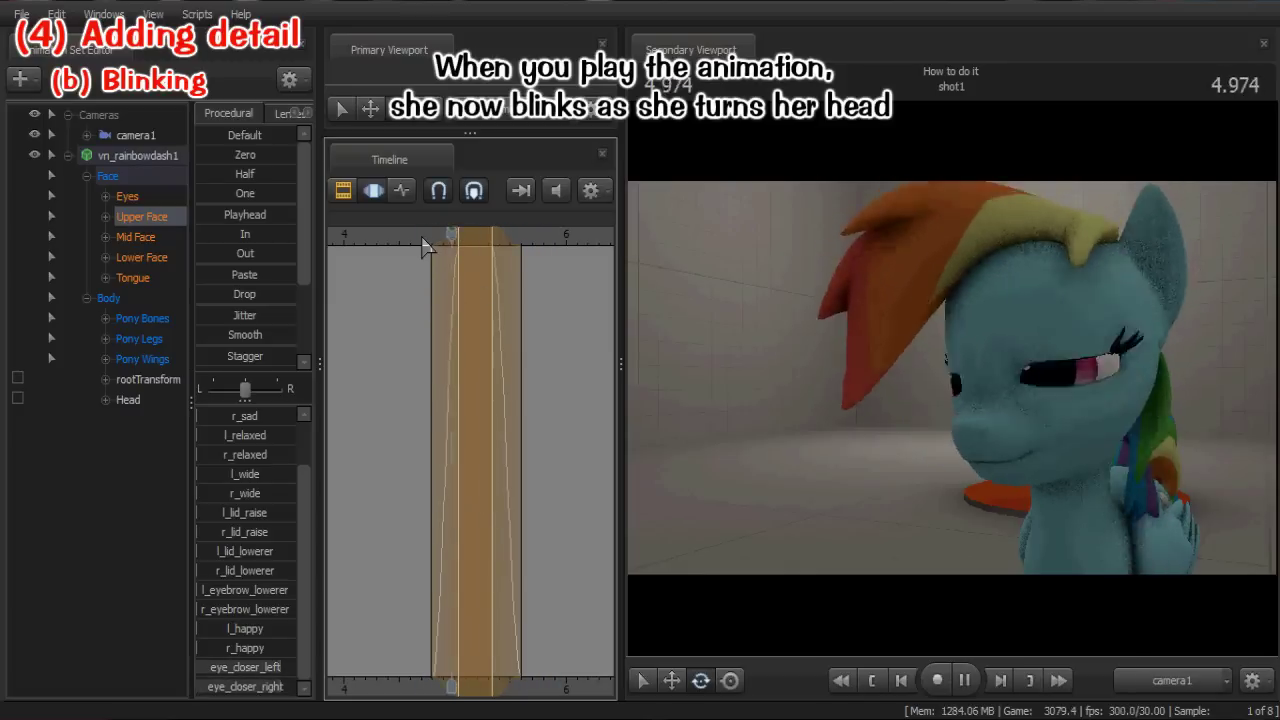
{"action": "key", "text": "space"}
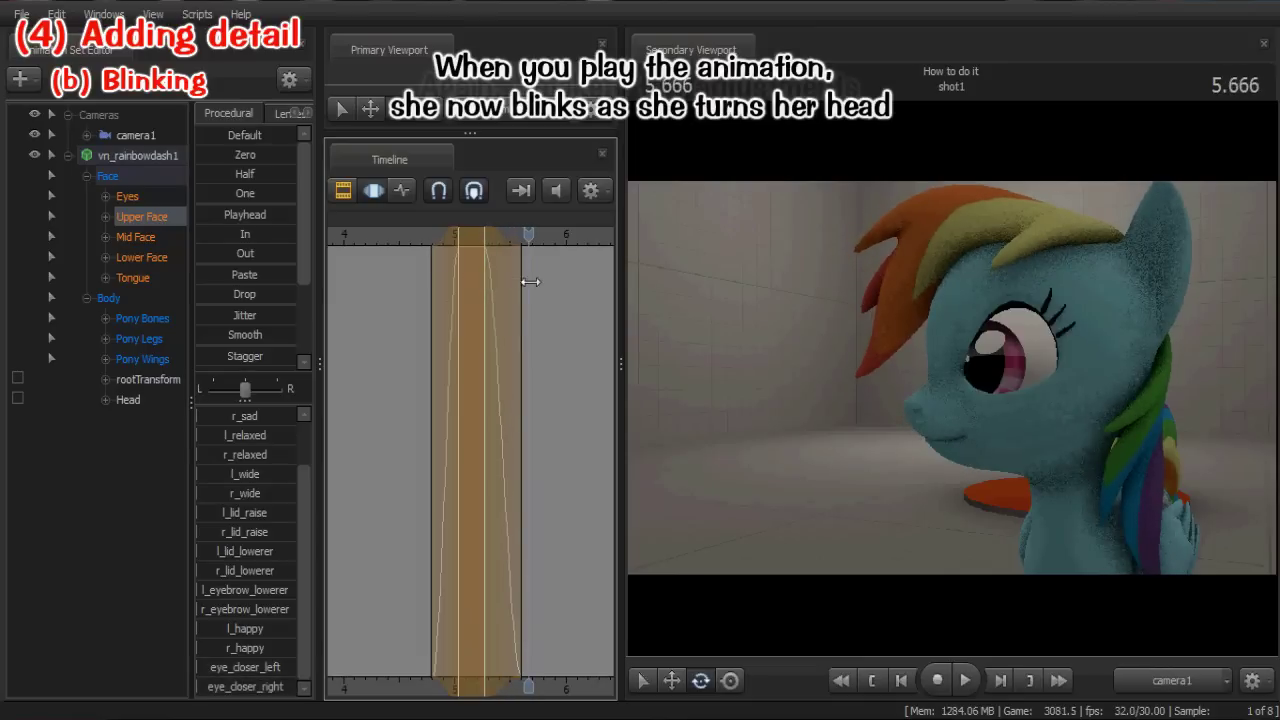
{"action": "left_click_drag", "start_coordinate": [530, 282], "coordinate": [514, 280]}
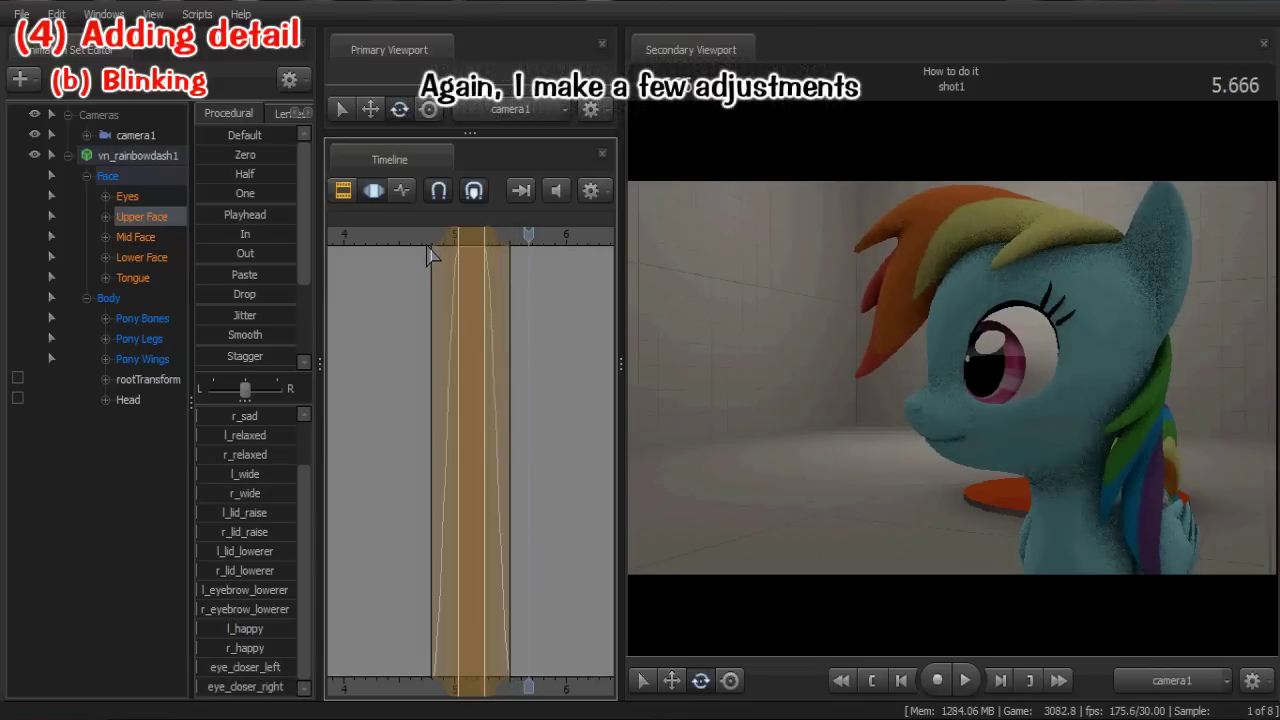
{"action": "key", "text": "space"}
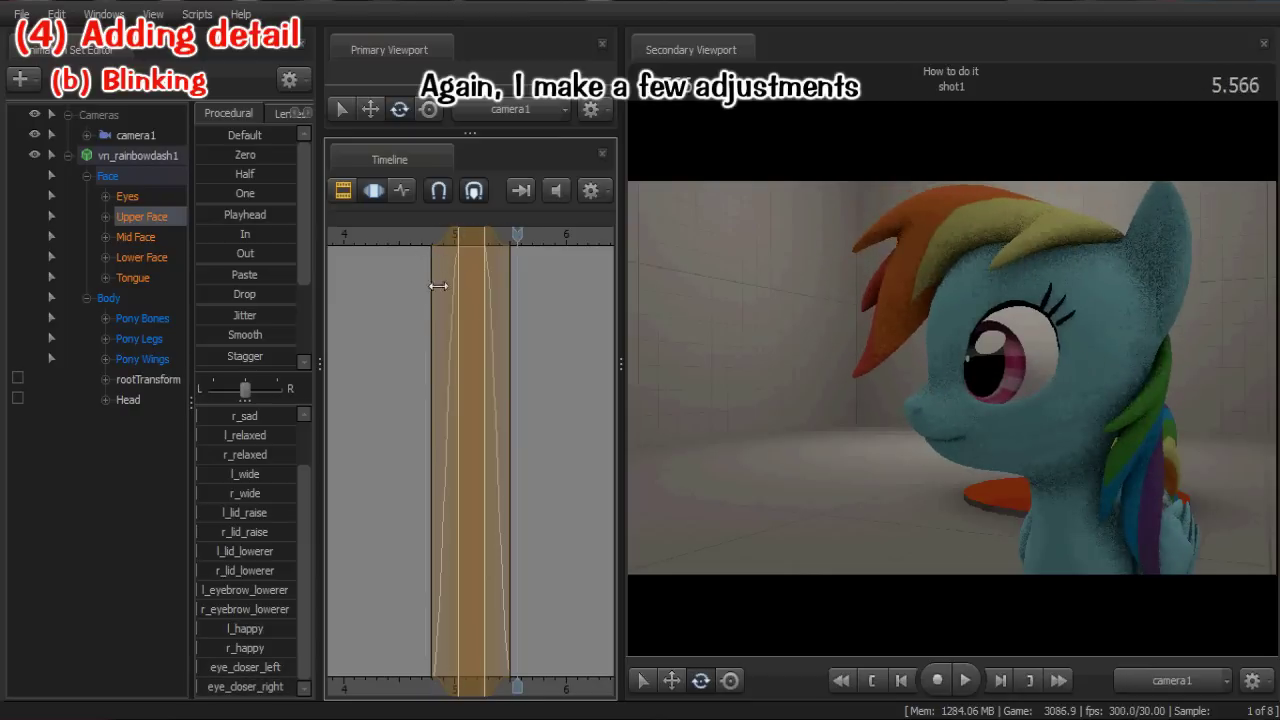
Shorten the blink's full strength to about 5.0–5.25 seconds, end its falloff near 5.4 seconds, and replay the turn
{"action": "left_click_drag", "start_coordinate": [437, 286], "coordinate": [501, 287]}
{"action": "left_click", "coordinate": [429, 241]}
{"action": "key", "text": "space"}
{"action": "left_click", "coordinate": [428, 241]}
{"action": "key", "text": "space"}
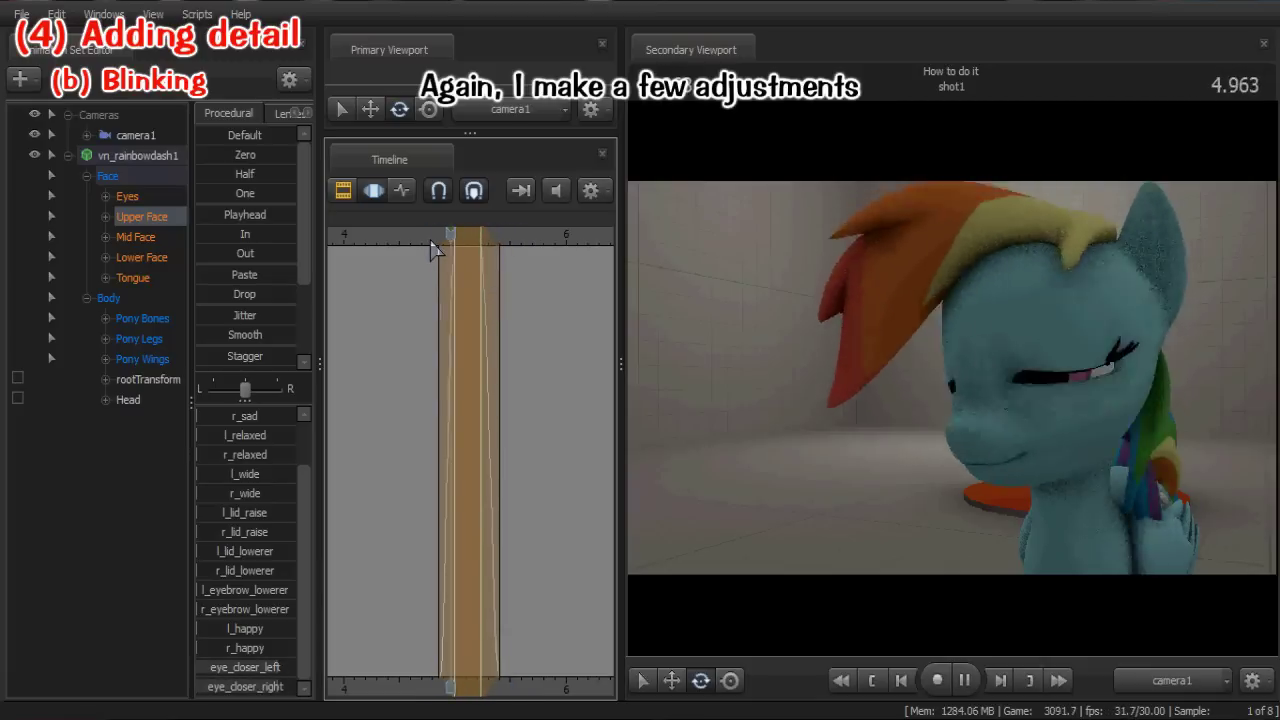
{"action": "left_click", "coordinate": [418, 242]}
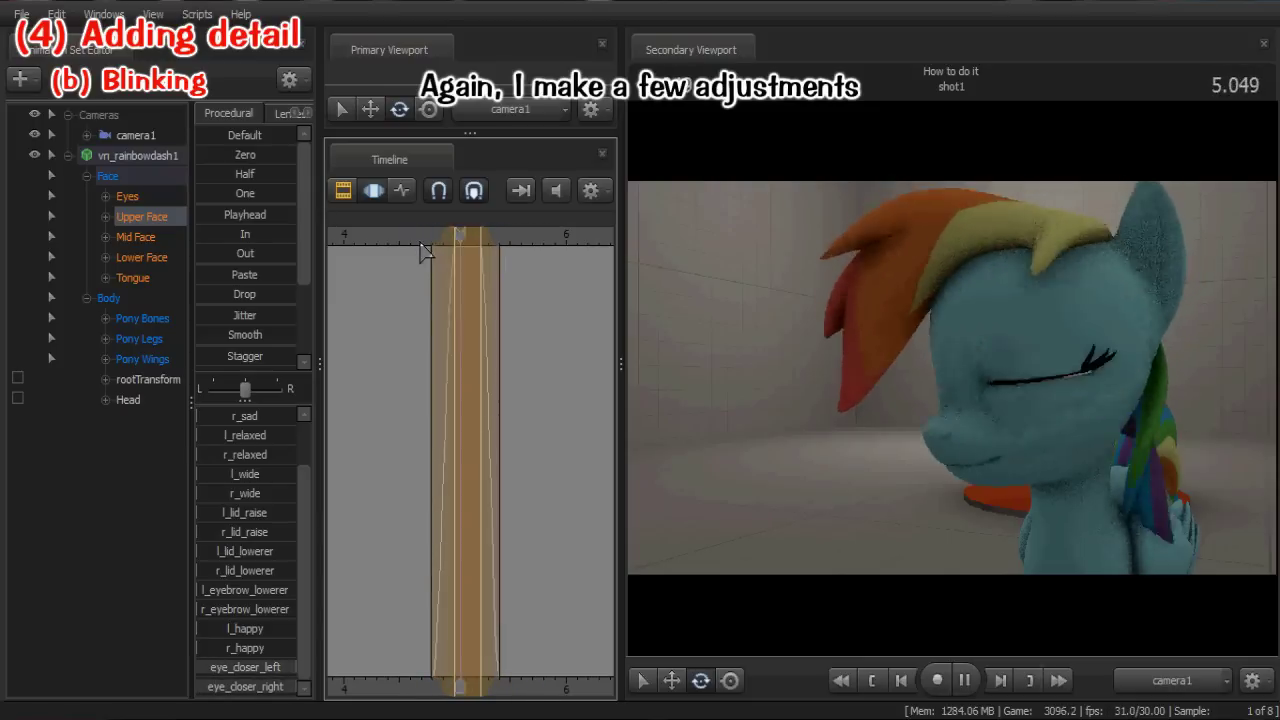
{"action": "key", "text": "space"}
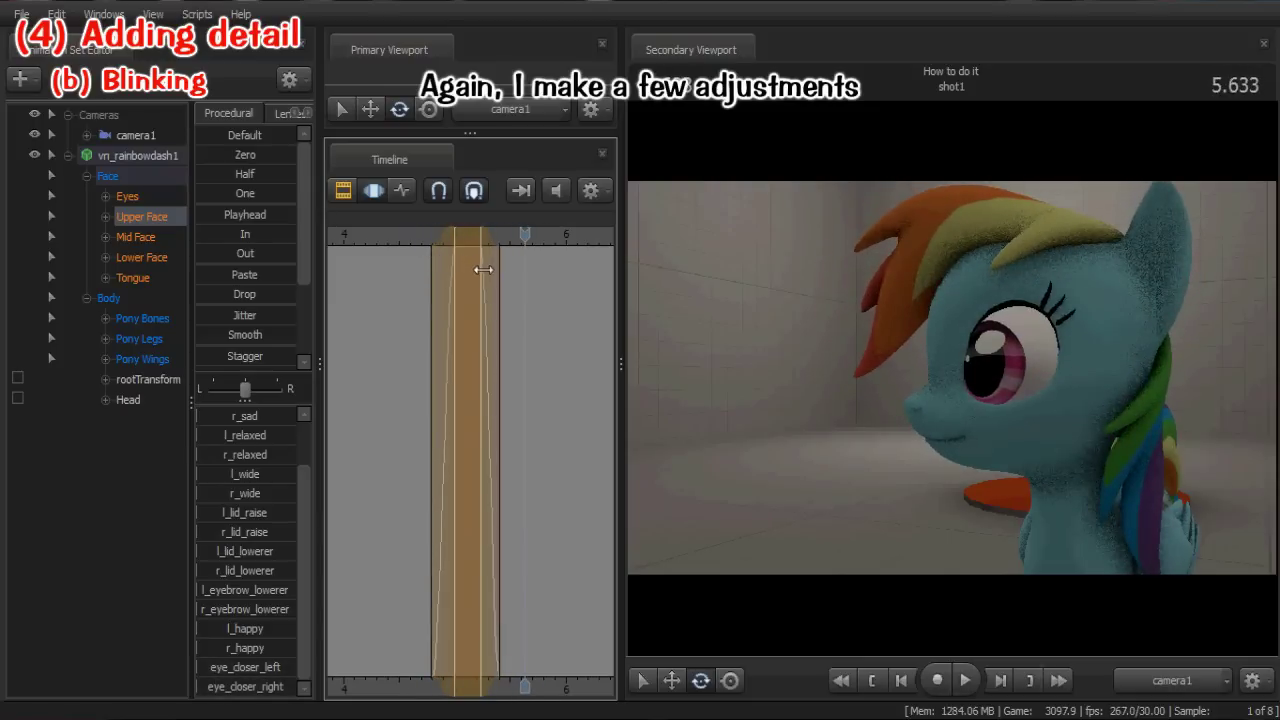
Pull the end of the blink's full-strength section back to about 5.2 seconds and replay the head turn several times
{"action": "key", "text": "space"}
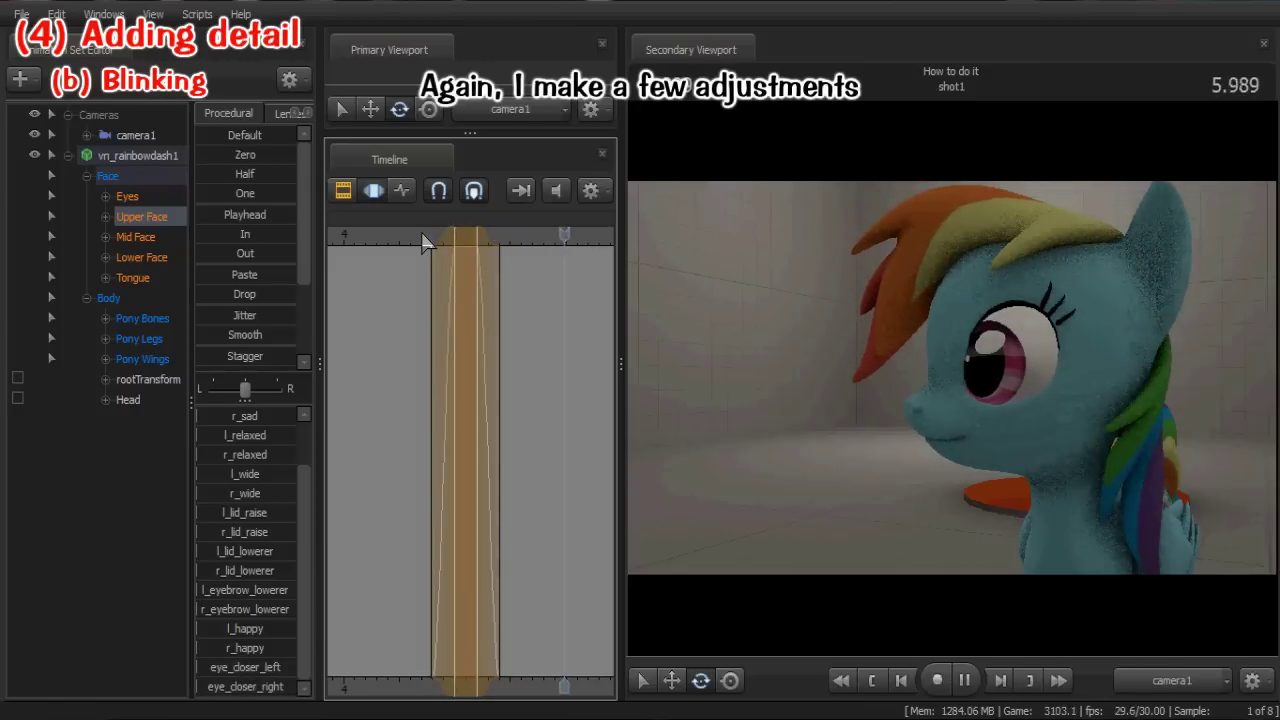
{"action": "key", "text": "space"}
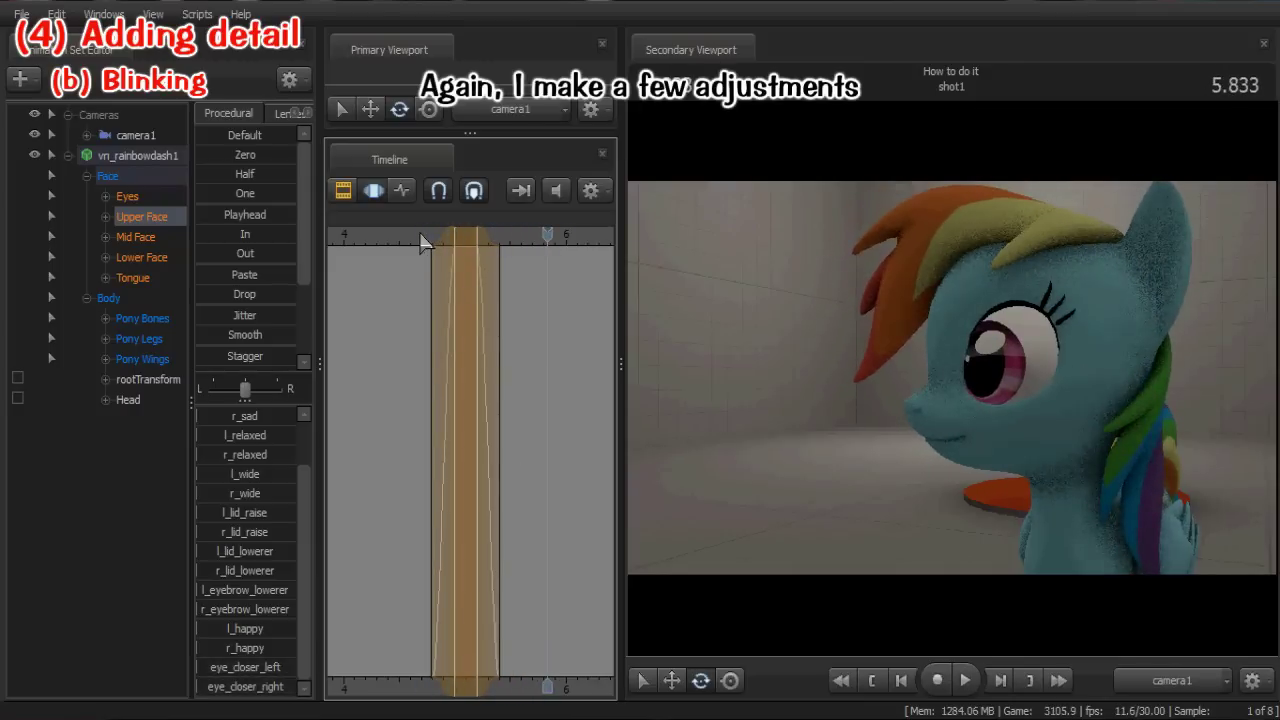
{"action": "left_click", "coordinate": [411, 236]}
{"action": "key", "text": "space"}
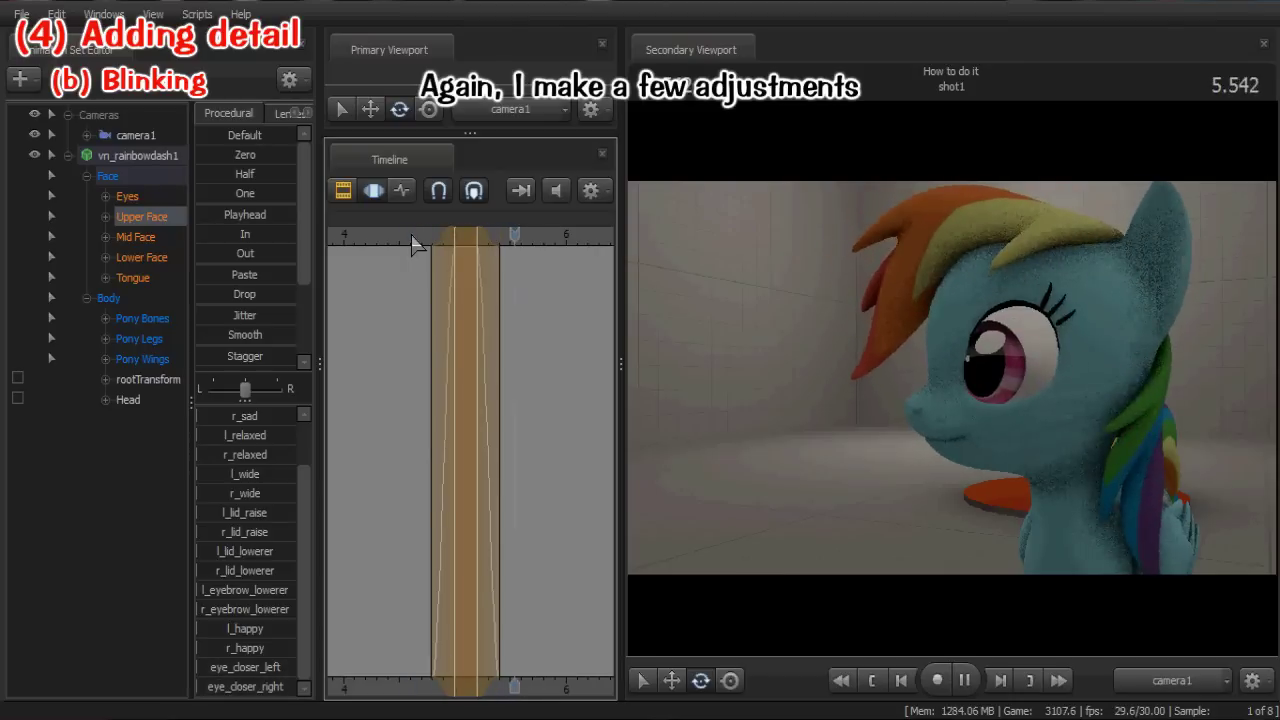
{"action": "key", "text": "space"}
{"action": "left_click", "coordinate": [411, 236]}
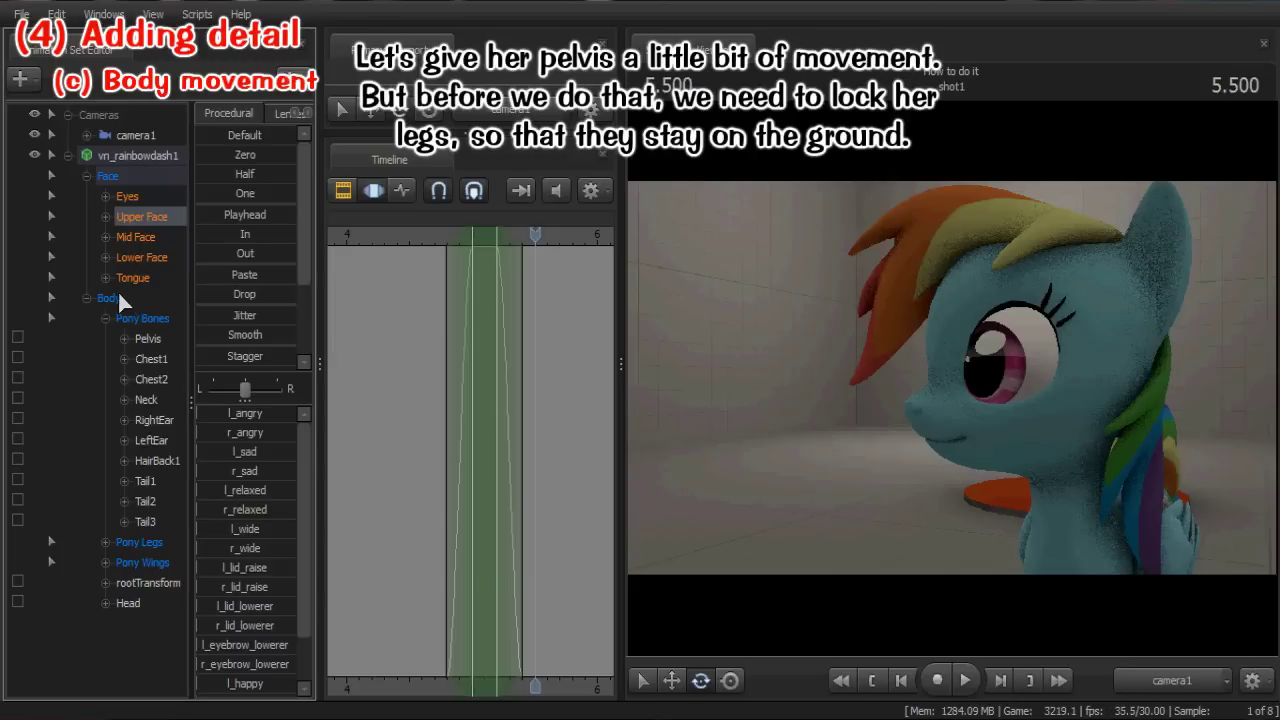
Select the Pelvis bone and make a time selection centered at 5.133 seconds with falloff from about 4.8 to 5.5 seconds
{"action": "left_click", "coordinate": [154, 341]}
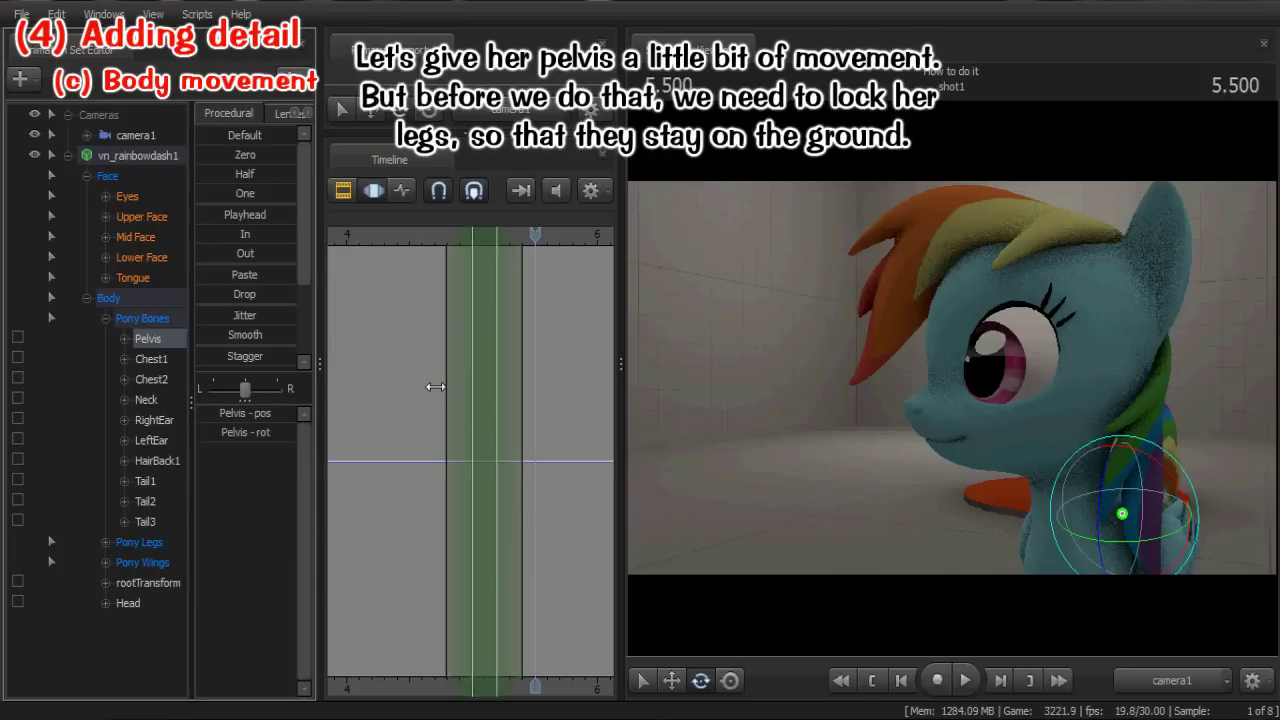
{"action": "key", "text": "shift"}
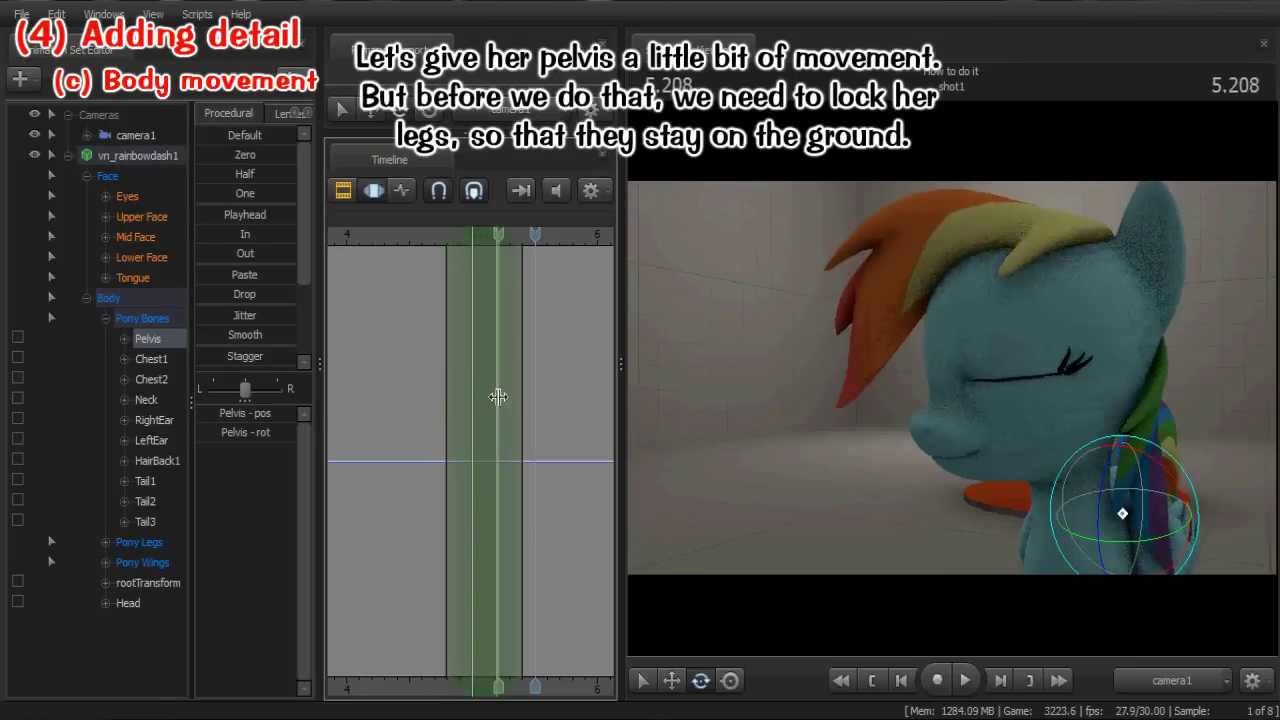
{"action": "middle_click_drag", "start_coordinate": [516, 394], "coordinate": [400, 385]}
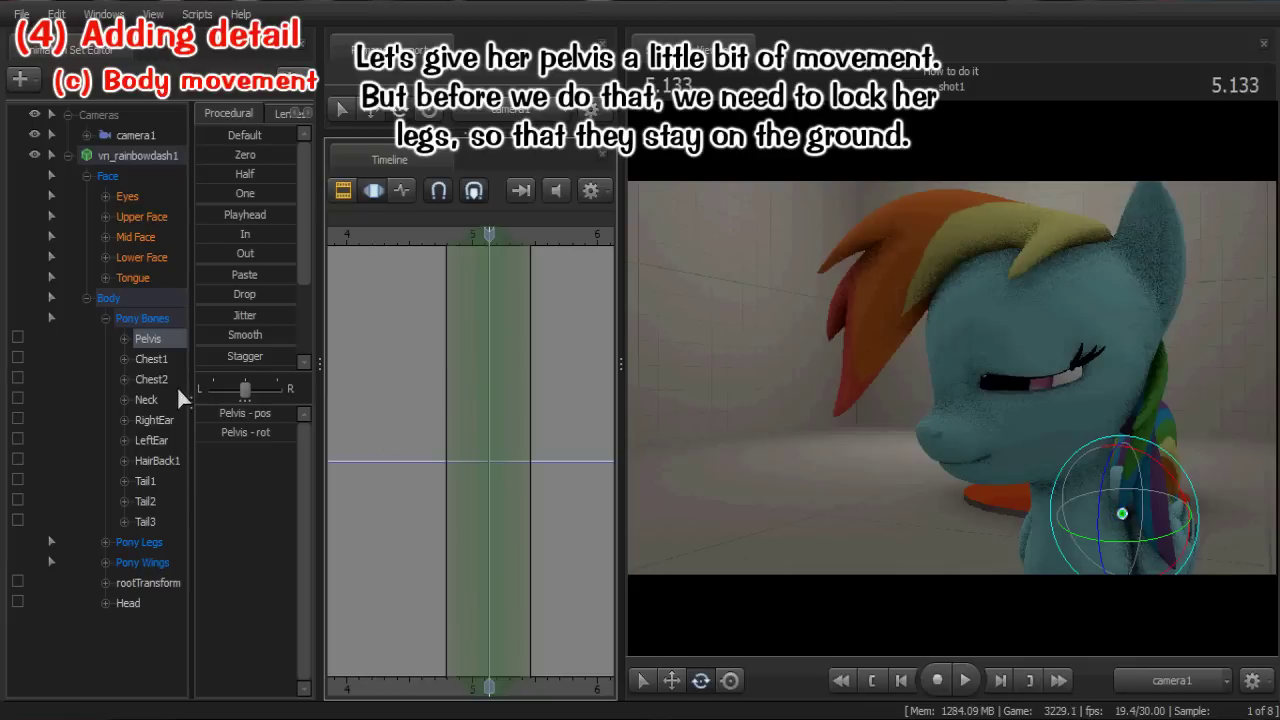
Expand Pony Legs and all four leg groups, and widen the animation set list to show the full bone names
{"action": "left_click", "coordinate": [105, 542]}
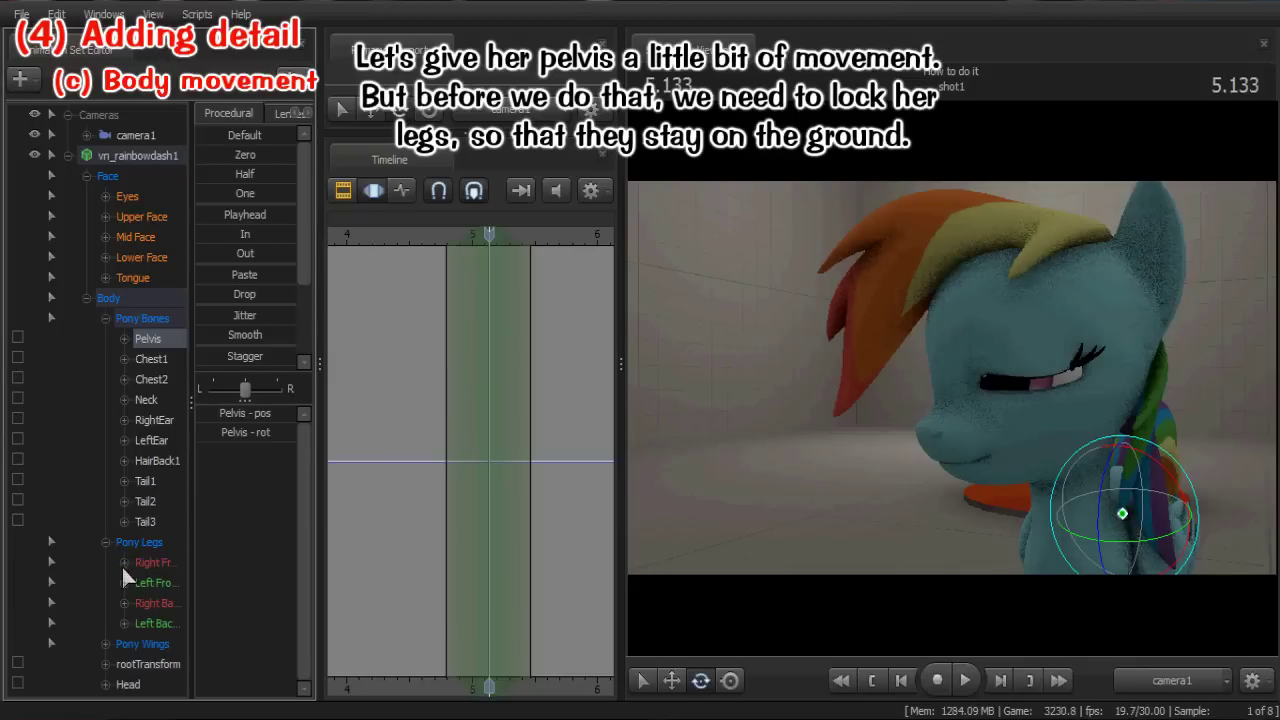
{"action": "left_click", "coordinate": [121, 582]}
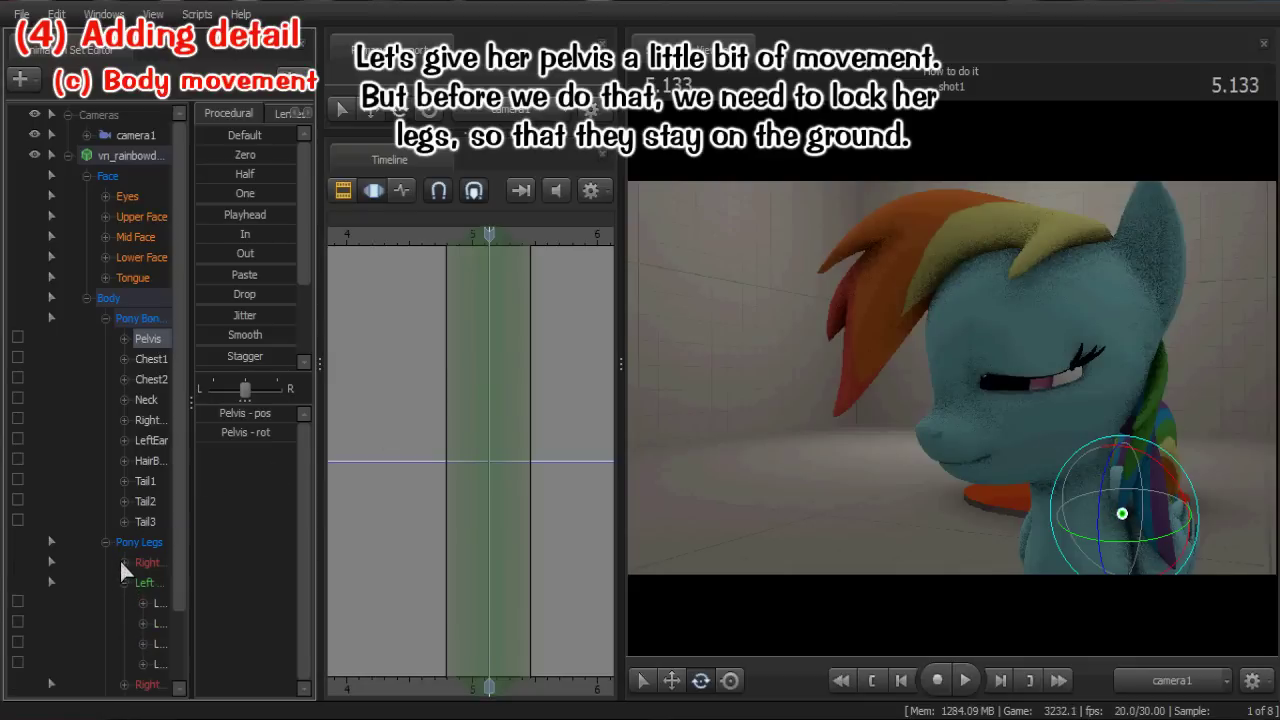
{"action": "left_click", "coordinate": [123, 563]}
{"action": "scroll", "coordinate": [121, 566], "scroll_direction": "down", "scroll_amount": 3}
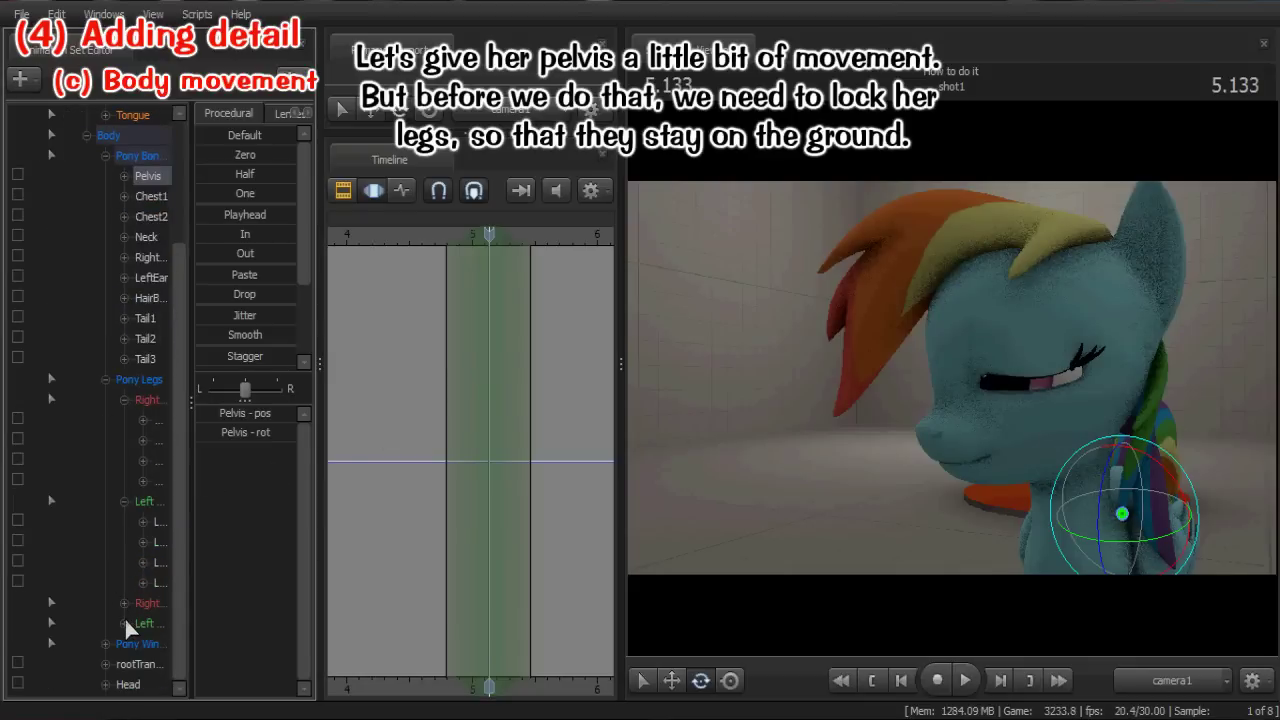
{"action": "left_click", "coordinate": [124, 604]}
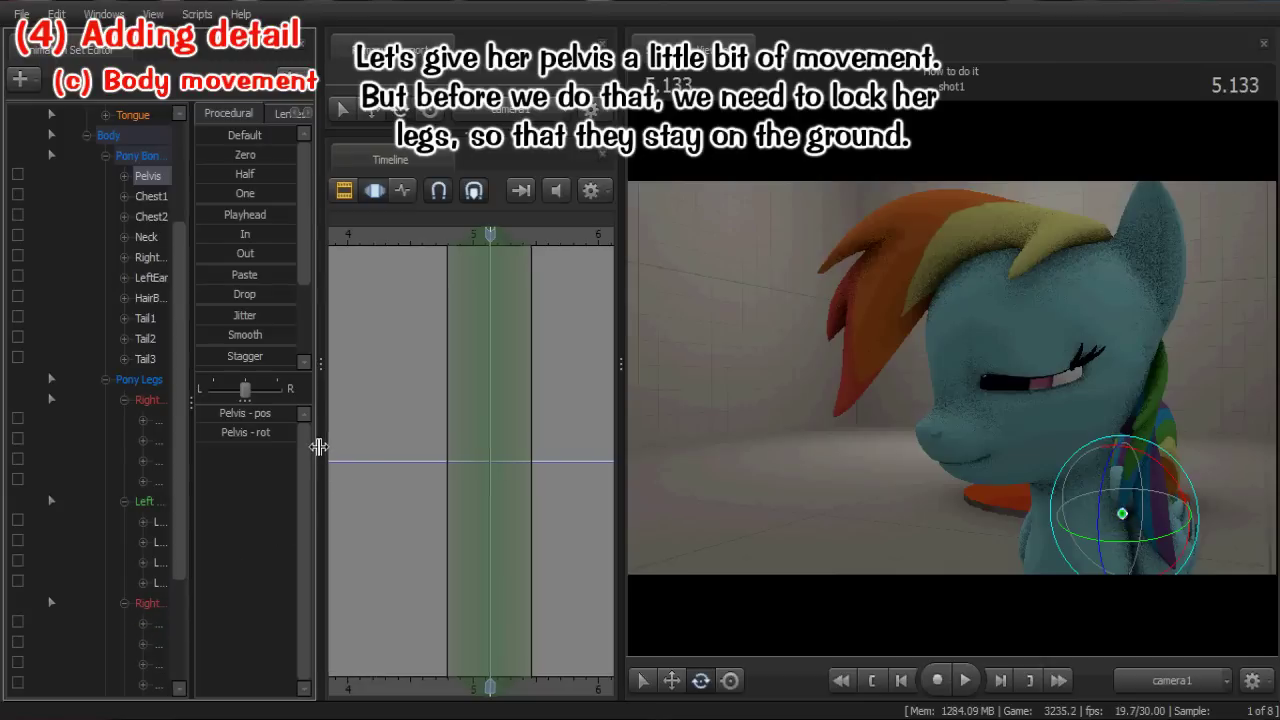
{"action": "left_click_drag", "start_coordinate": [318, 447], "coordinate": [399, 452]}
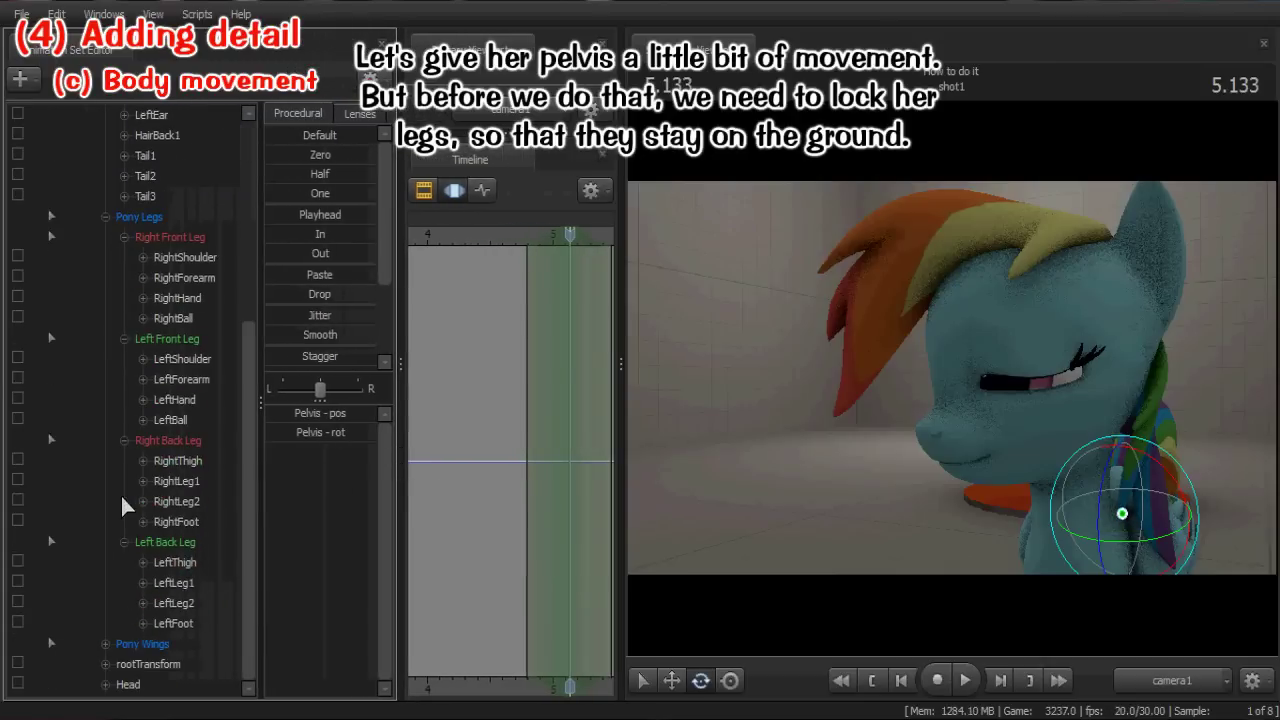
Lock the RightForearm, LeftForearm, RightLeg1 and LeftLeg1 bones so that the pony's legs stay on the ground
{"action": "left_click", "coordinate": [18, 277]}
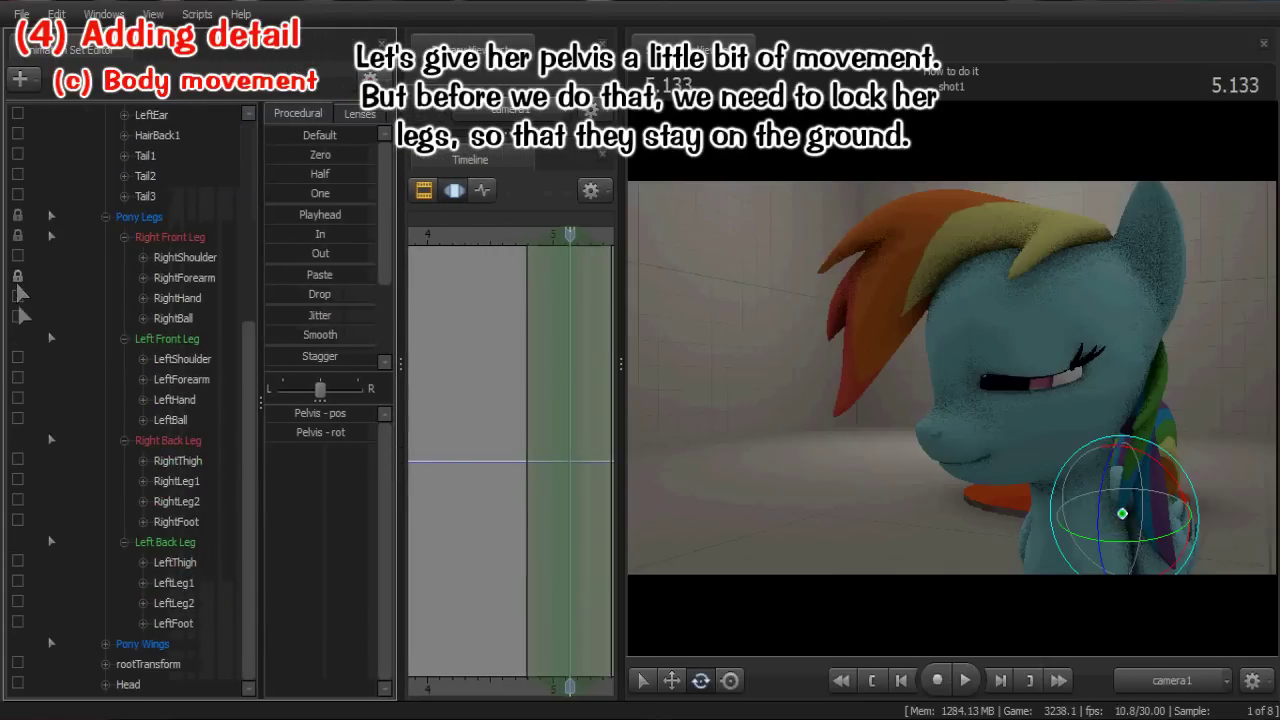
{"action": "left_click", "coordinate": [18, 379]}
{"action": "left_click", "coordinate": [18, 481]}
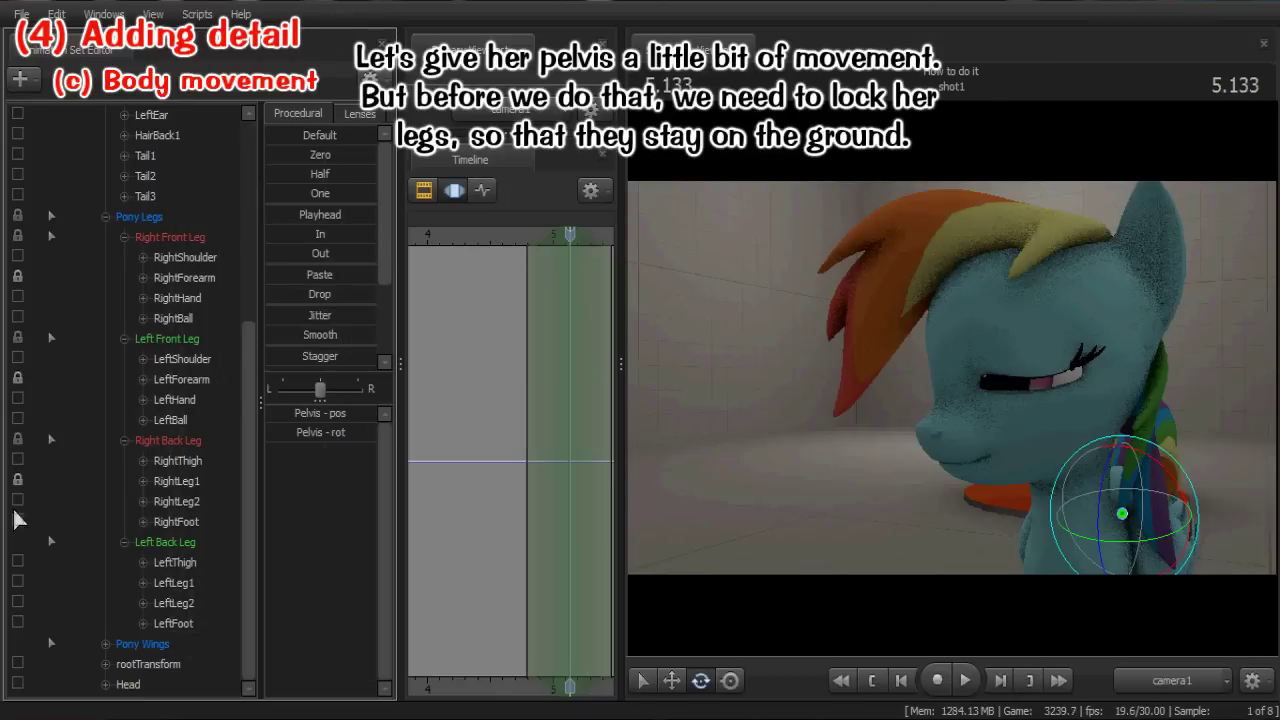
{"action": "left_click", "coordinate": [18, 582]}
Look at the pony with its locked legs through the work camera and return to camera1
{"action": "scroll", "coordinate": [170, 300], "scroll_direction": "up", "scroll_amount": 5}
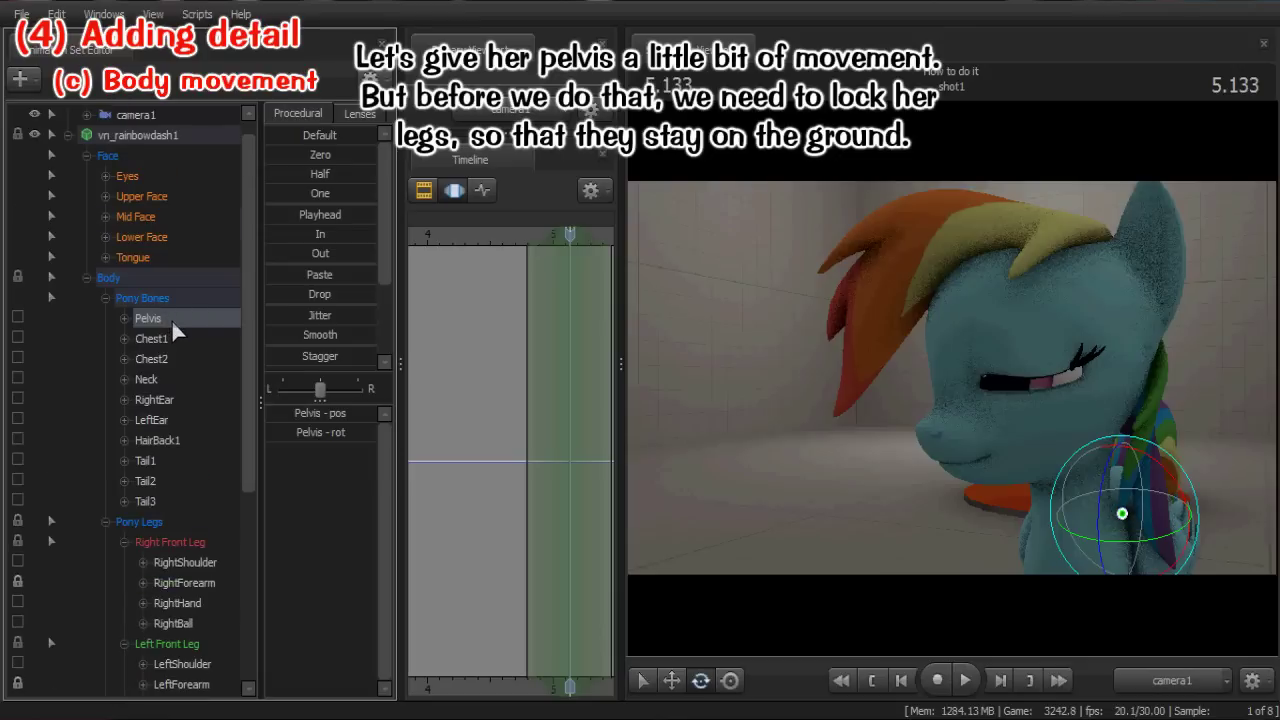
{"action": "left_click", "coordinate": [1161, 687], "text": "ctrl"}
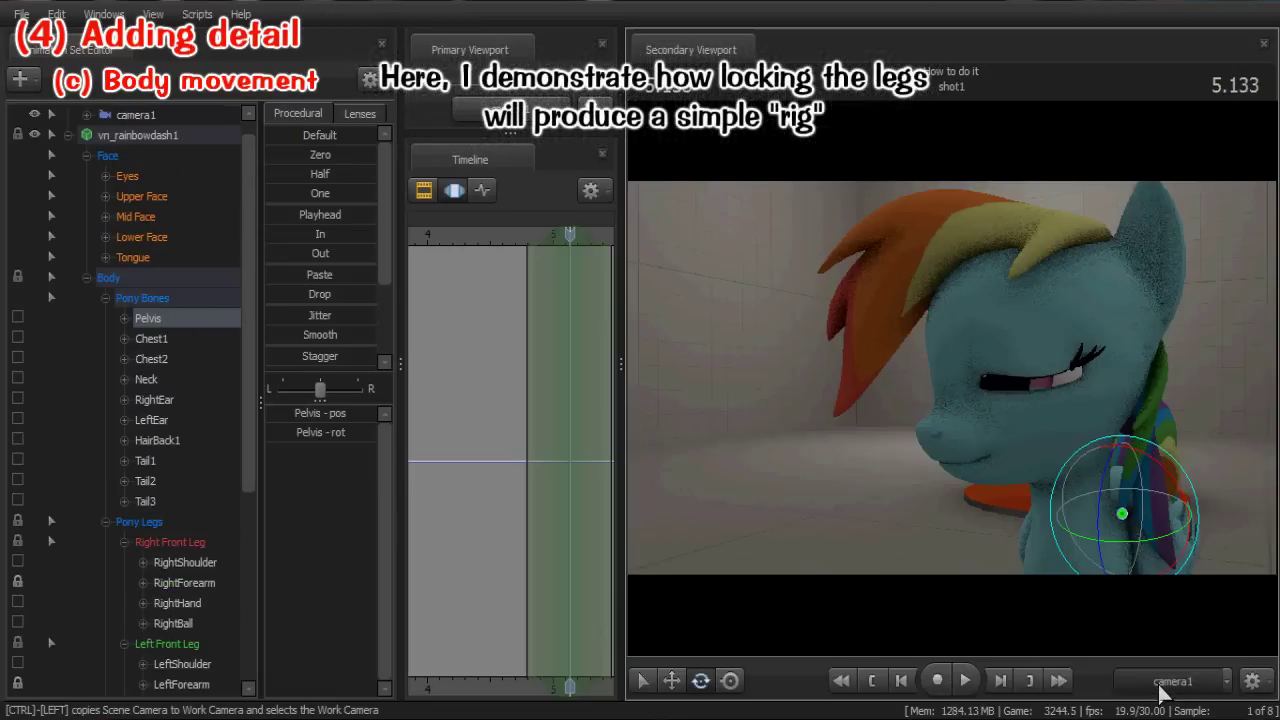
{"action": "left_click_drag", "start_coordinate": [913, 476], "coordinate": [1033, 368]}
{"action": "left_click", "coordinate": [1168, 682]}
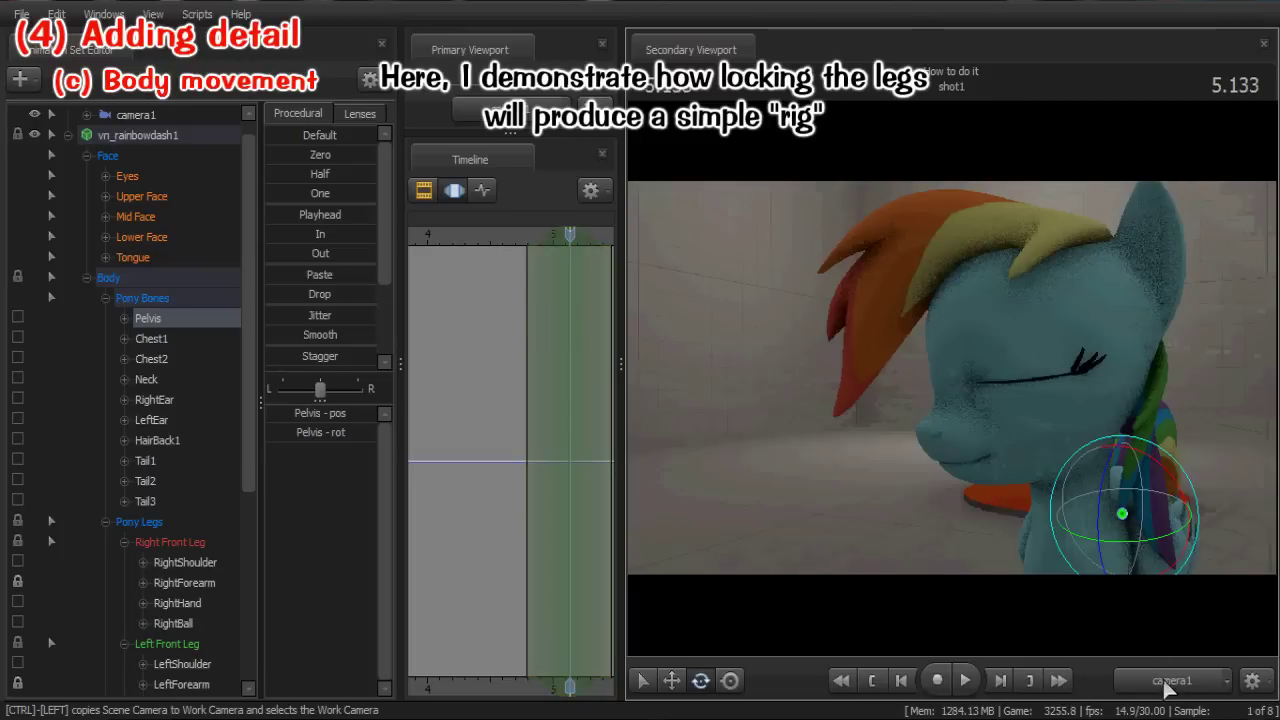
Widen the timeline, rotate the pelvis down a little at 5.133 seconds, and replay the head turn
{"action": "left_click_drag", "start_coordinate": [400, 366], "coordinate": [323, 369]}
{"action": "left_click_drag", "start_coordinate": [621, 362], "coordinate": [731, 393]}
{"action": "left_click_drag", "start_coordinate": [498, 683], "coordinate": [517, 684]}
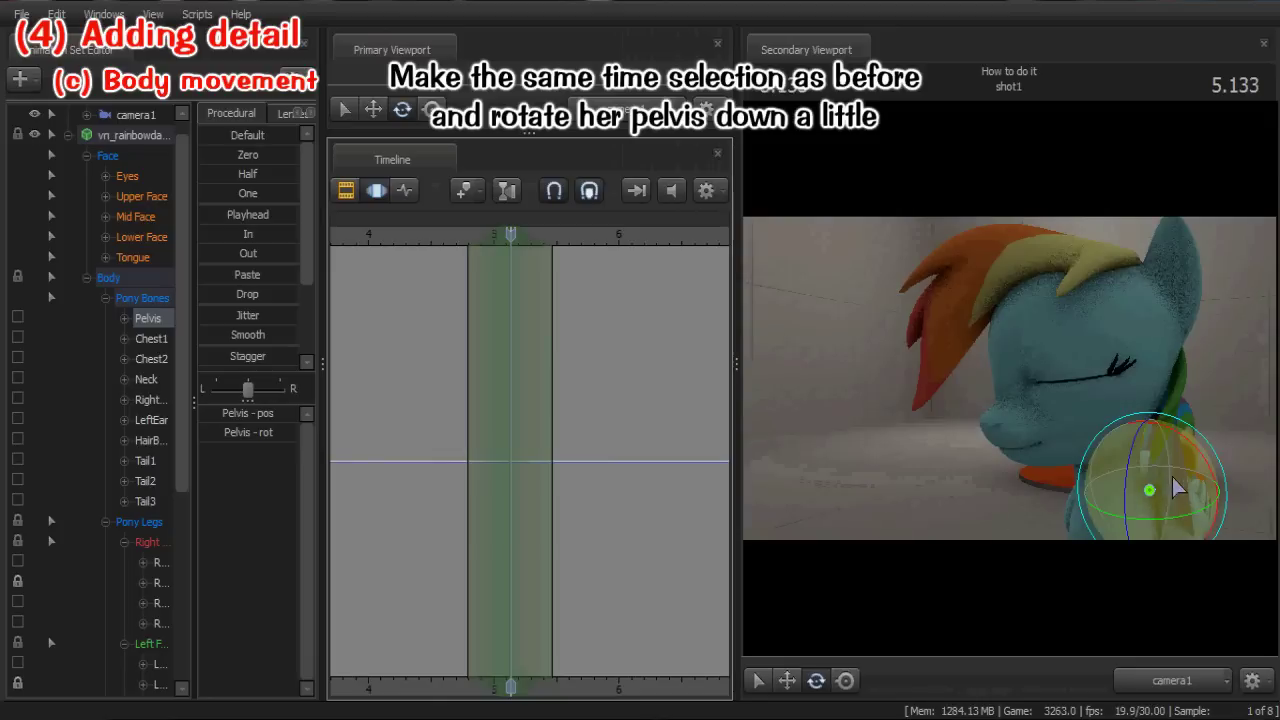
{"action": "left_click_drag", "start_coordinate": [1136, 452], "coordinate": [1145, 500]}
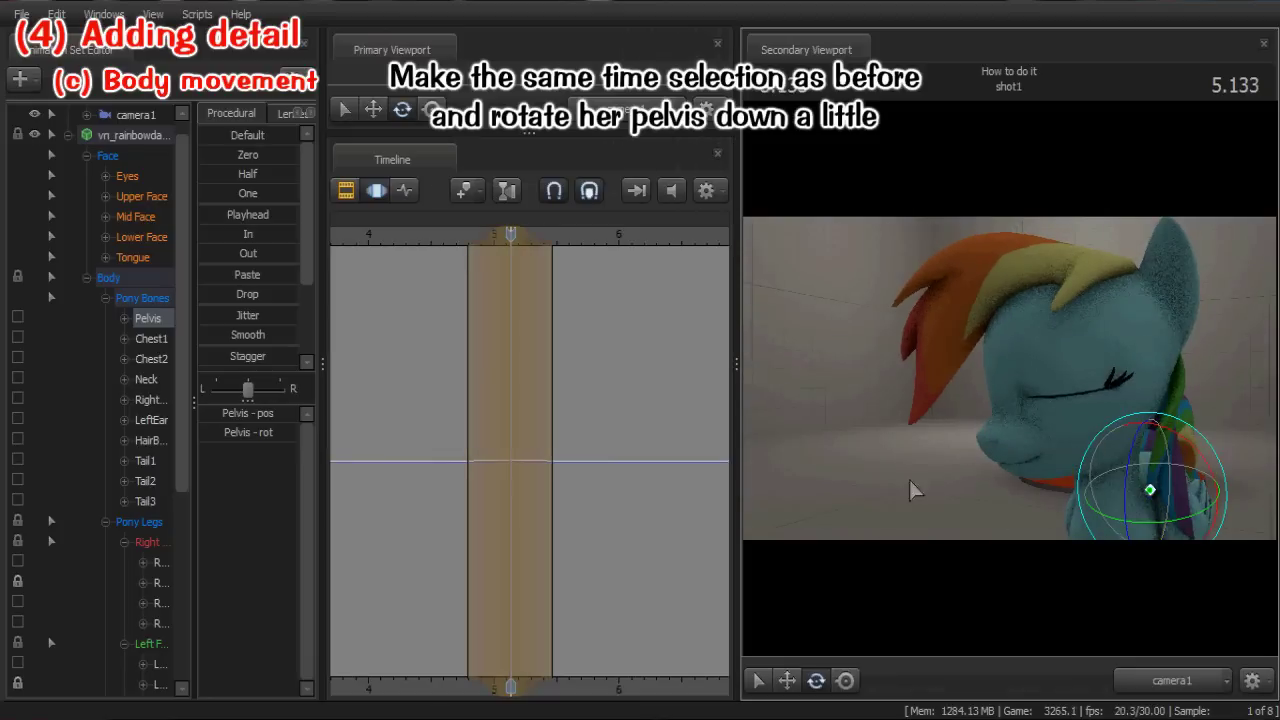
{"action": "key", "text": "space"}
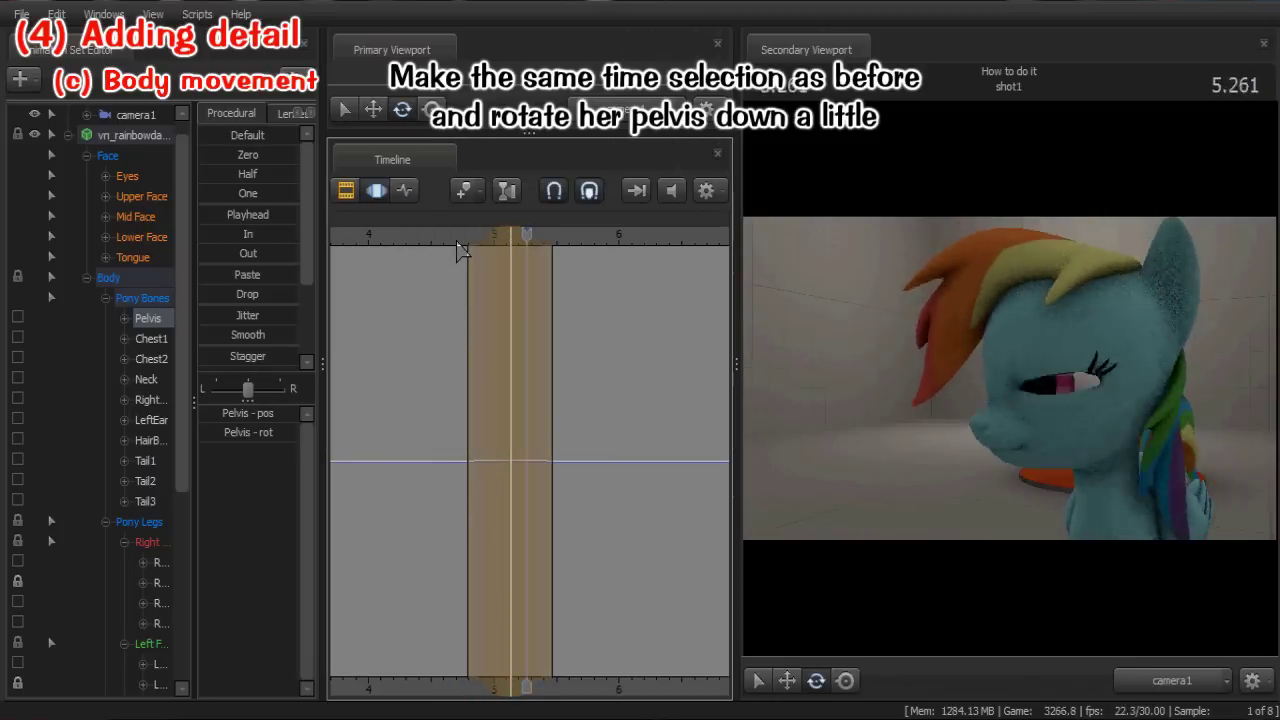
{"action": "key", "text": "space"}
Shift the entire pelvis time selection earlier, to about 4.6 to 5.3 seconds with its peak near 4.97, and replay the turn
{"action": "scroll", "coordinate": [449, 338], "scroll_direction": "up", "scroll_amount": 3}
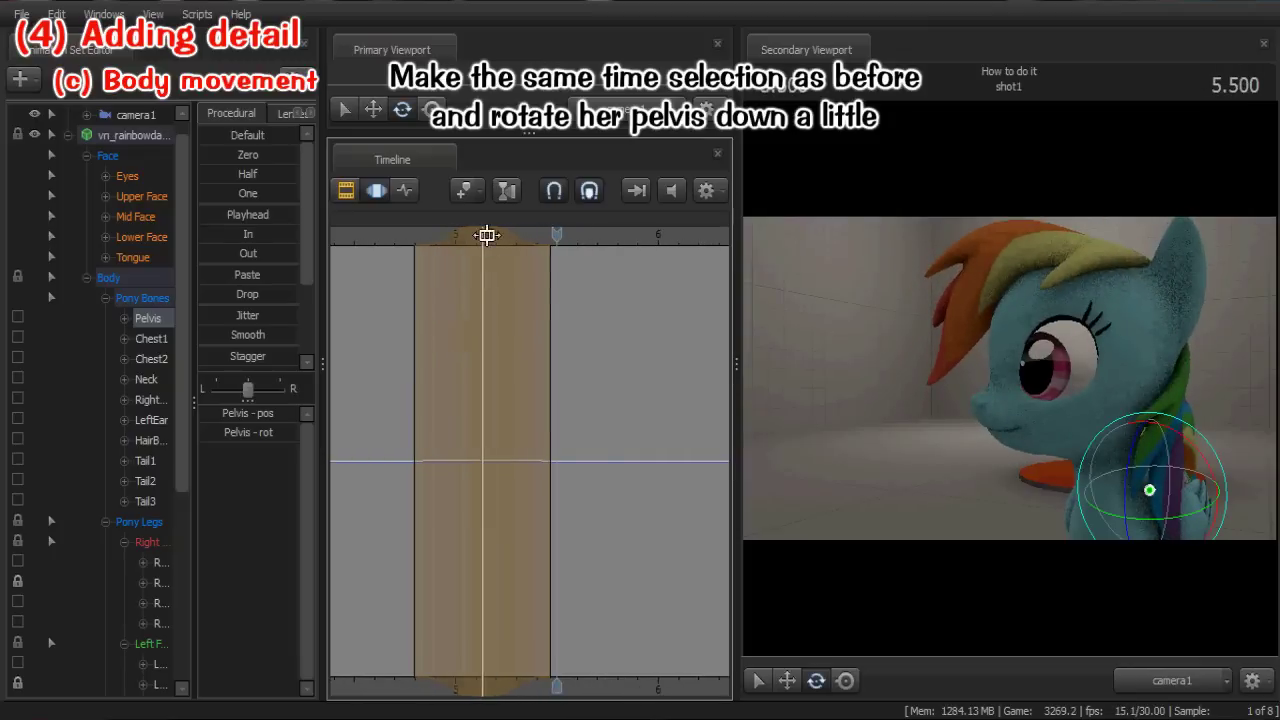
{"action": "left_click_drag", "start_coordinate": [492, 238], "coordinate": [477, 233]}
{"action": "key", "text": "space"}
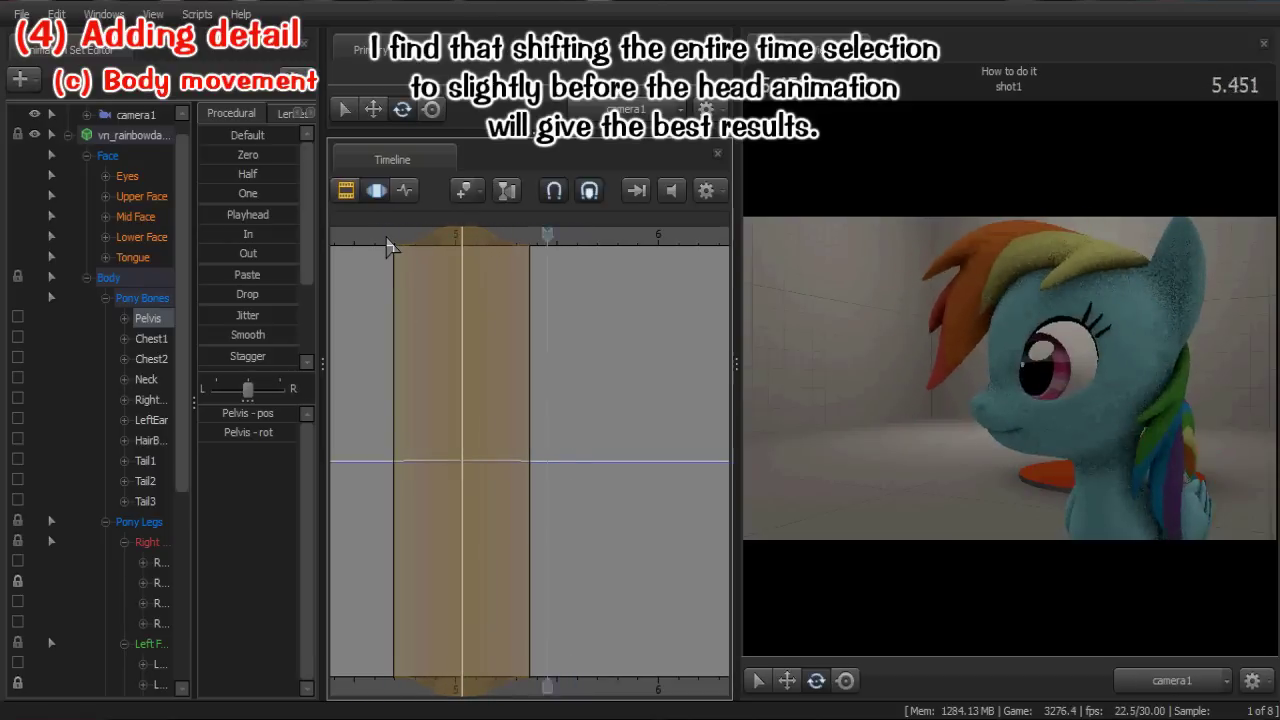
{"action": "key", "text": "space"}
{"action": "middle_click_drag", "start_coordinate": [554, 640], "coordinate": [661, 630]}
{"action": "left_click_drag", "start_coordinate": [591, 238], "coordinate": [577, 238]}
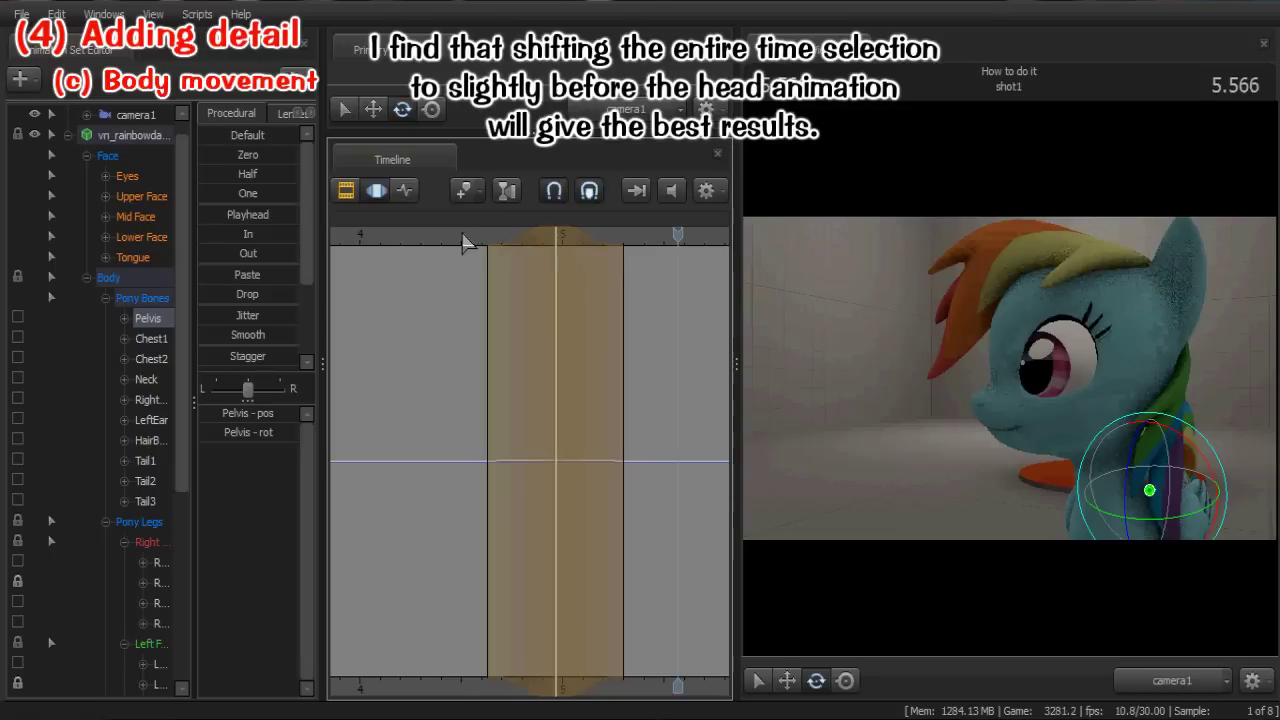
{"action": "left_click", "coordinate": [462, 237]}
{"action": "key", "text": "space"}
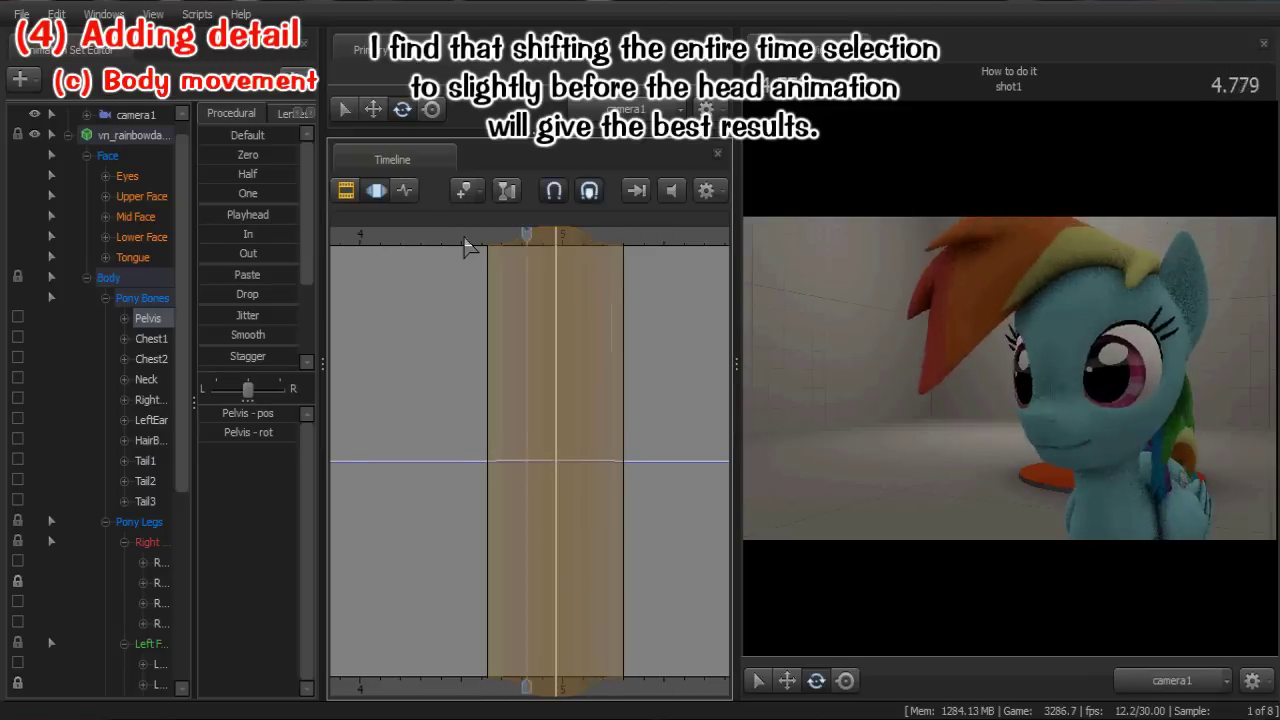
{"action": "key", "text": "space"}
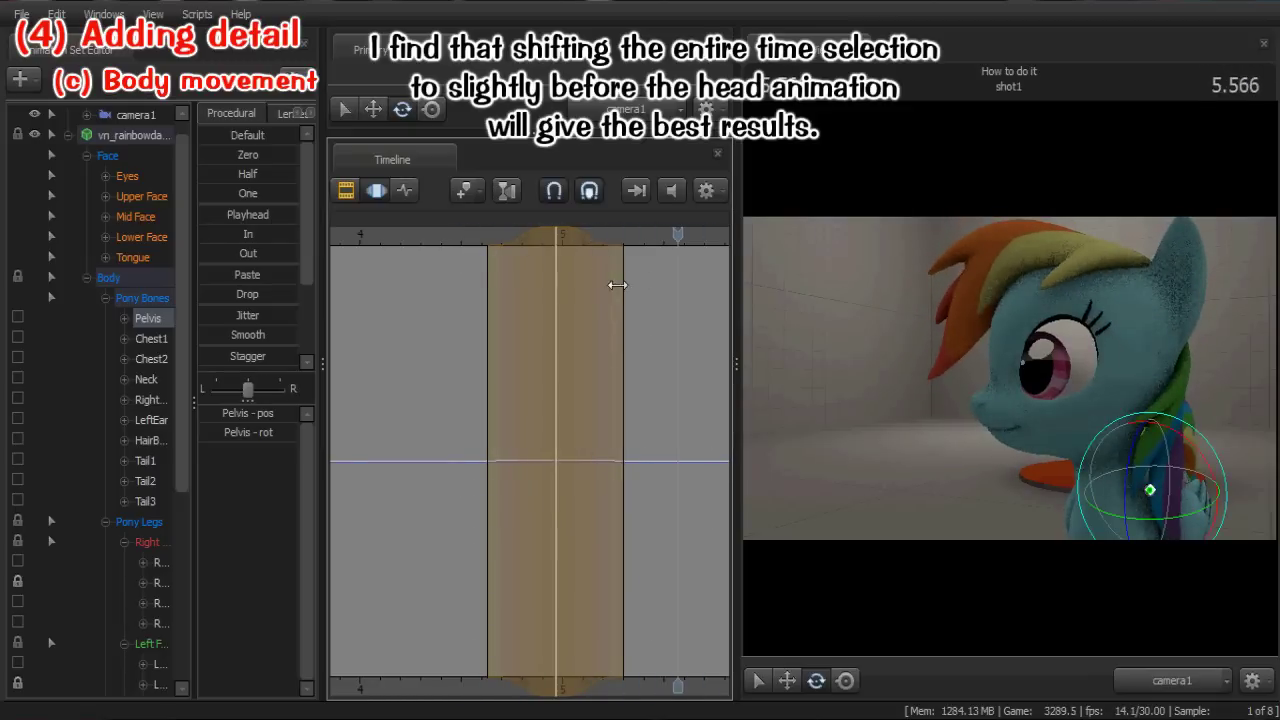
Move the peak of the pelvis time selection to about 4.9 seconds, ending its falloff near 5.33, and replay the animation
{"action": "left_click_drag", "start_coordinate": [616, 285], "coordinate": [558, 289]}
{"action": "left_click", "coordinate": [481, 240]}
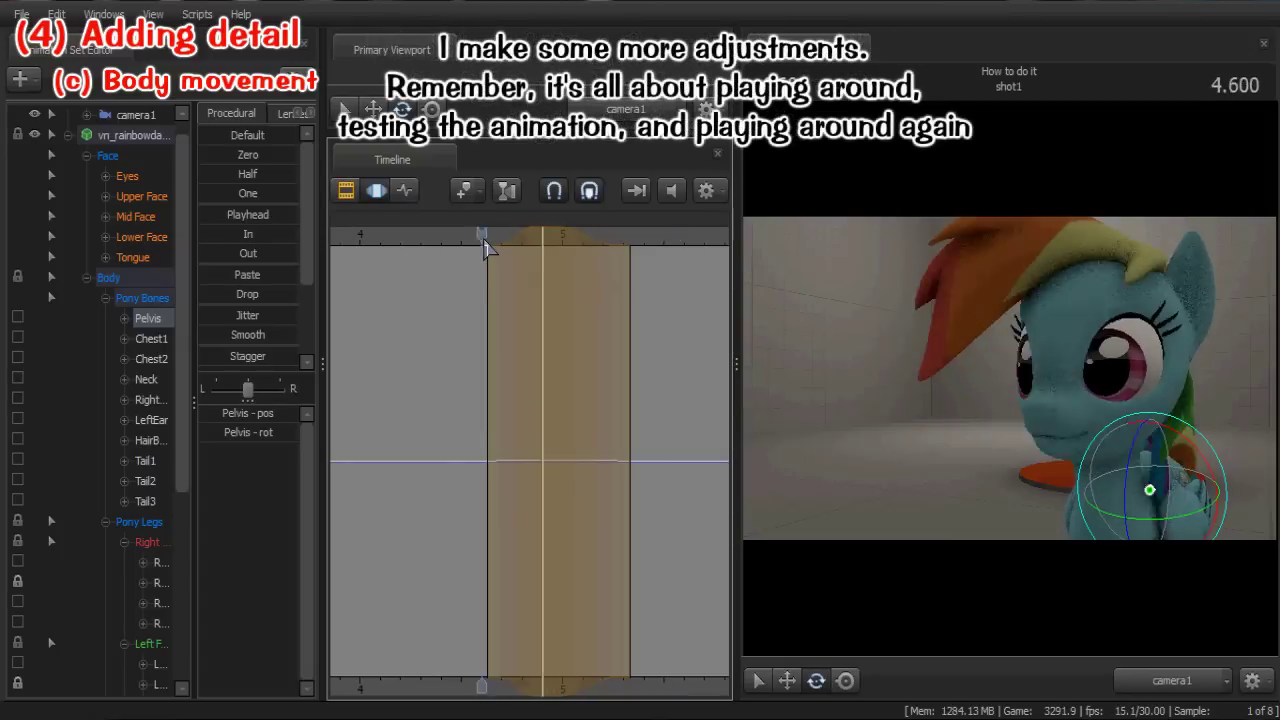
{"action": "key", "text": "space"}
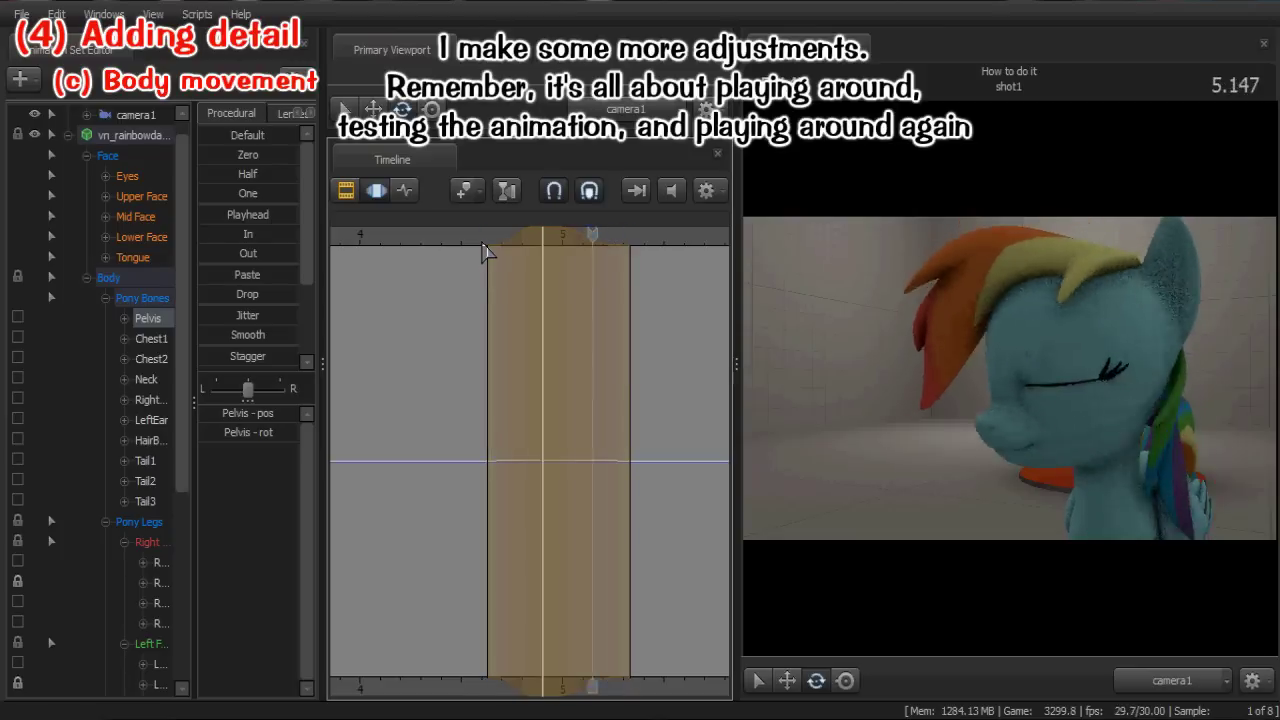
{"action": "key", "text": "space"}
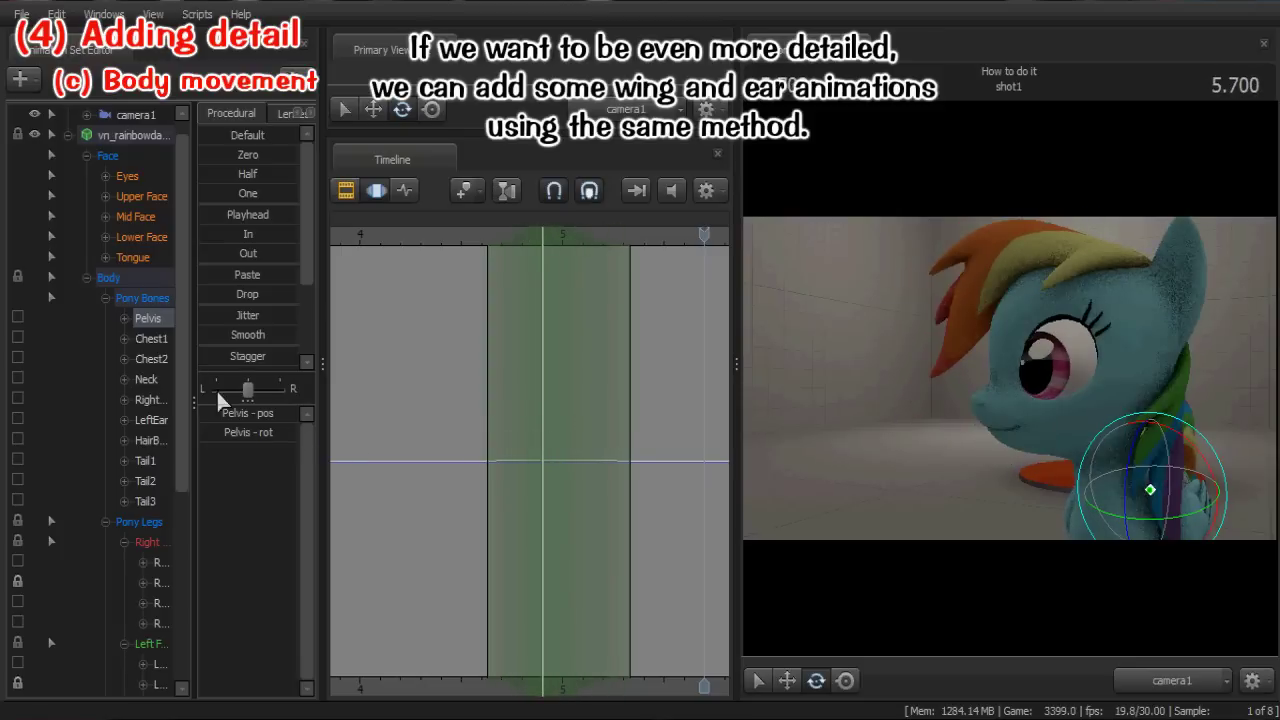
Widen the animation set list, collapse Pony Legs, and expand Pony Wings down to the Left Wing Closed bones
{"action": "left_click_drag", "start_coordinate": [188, 428], "coordinate": [238, 428]}
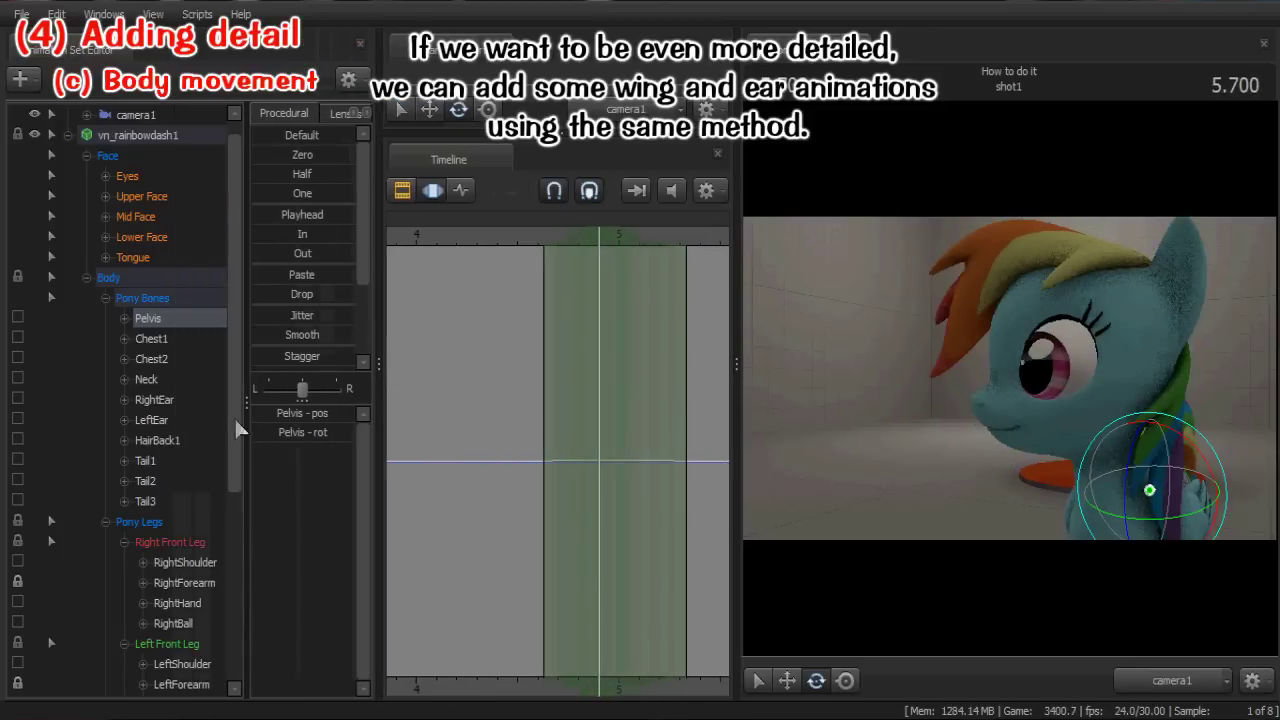
{"action": "left_click", "coordinate": [106, 522]}
{"action": "left_click", "coordinate": [105, 563]}
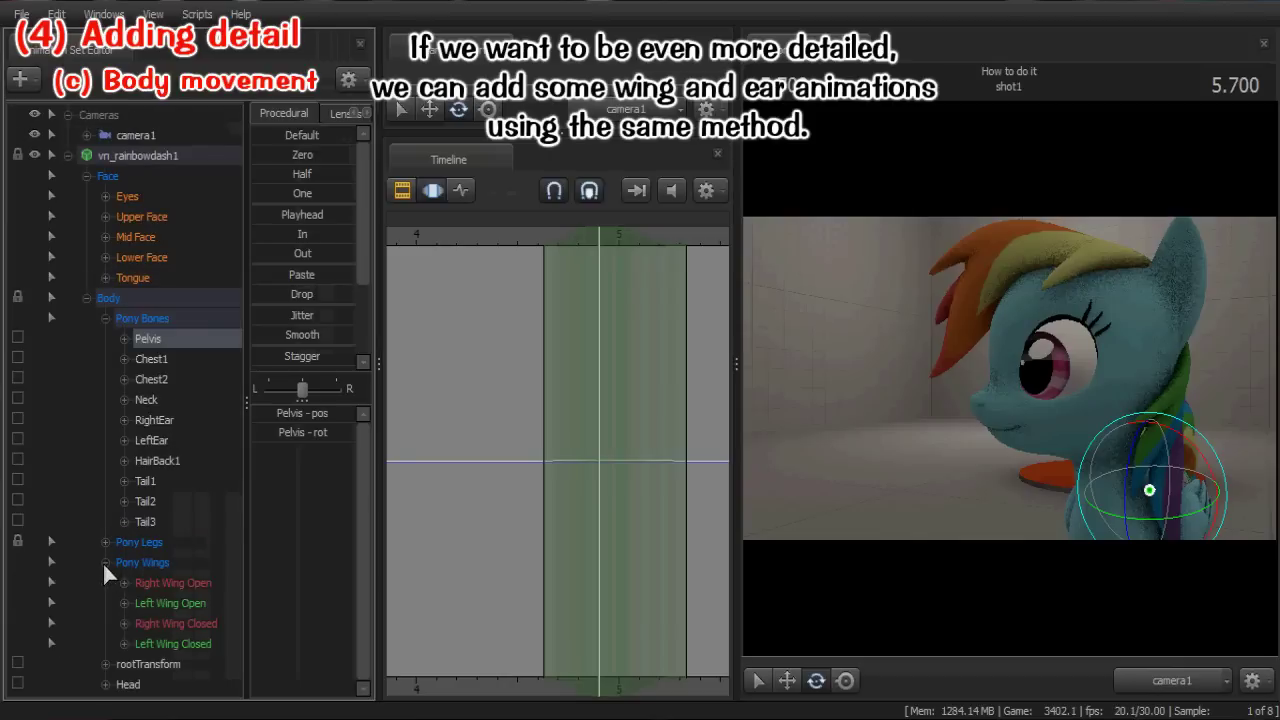
{"action": "left_click", "coordinate": [124, 645]}
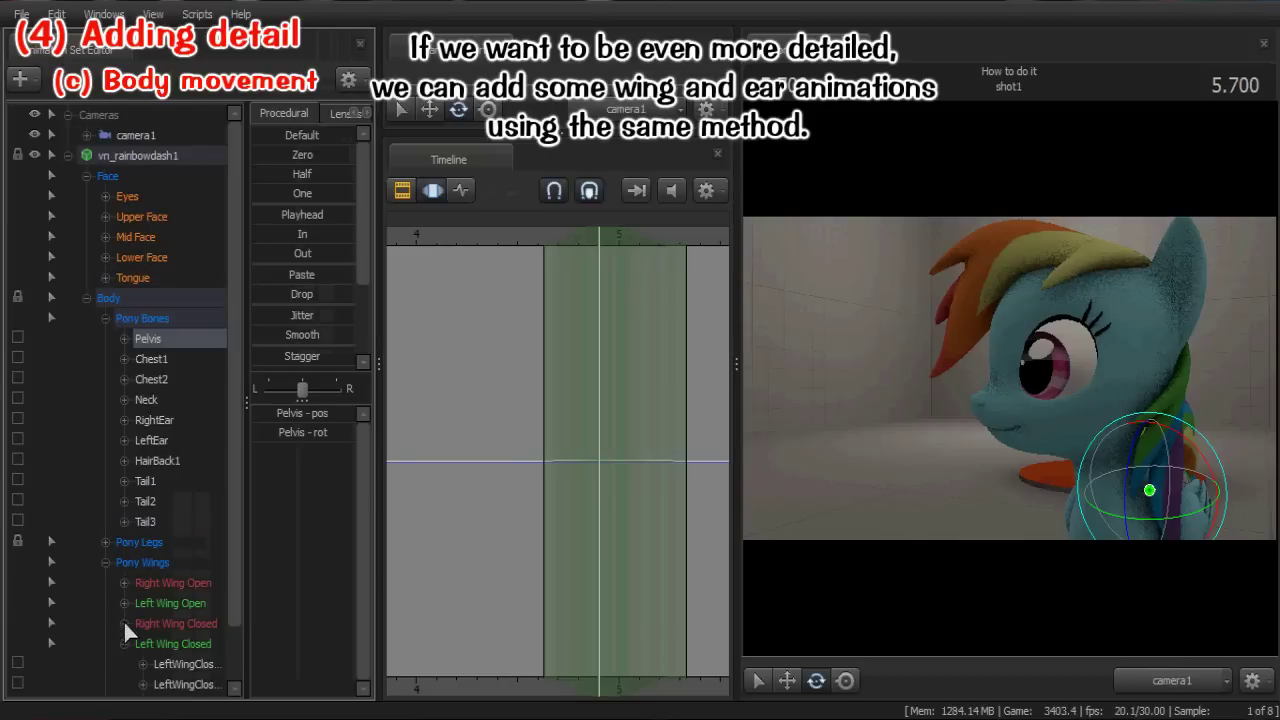
{"action": "left_click", "coordinate": [123, 622]}
{"action": "scroll", "coordinate": [165, 588], "scroll_direction": "down", "scroll_amount": 2}
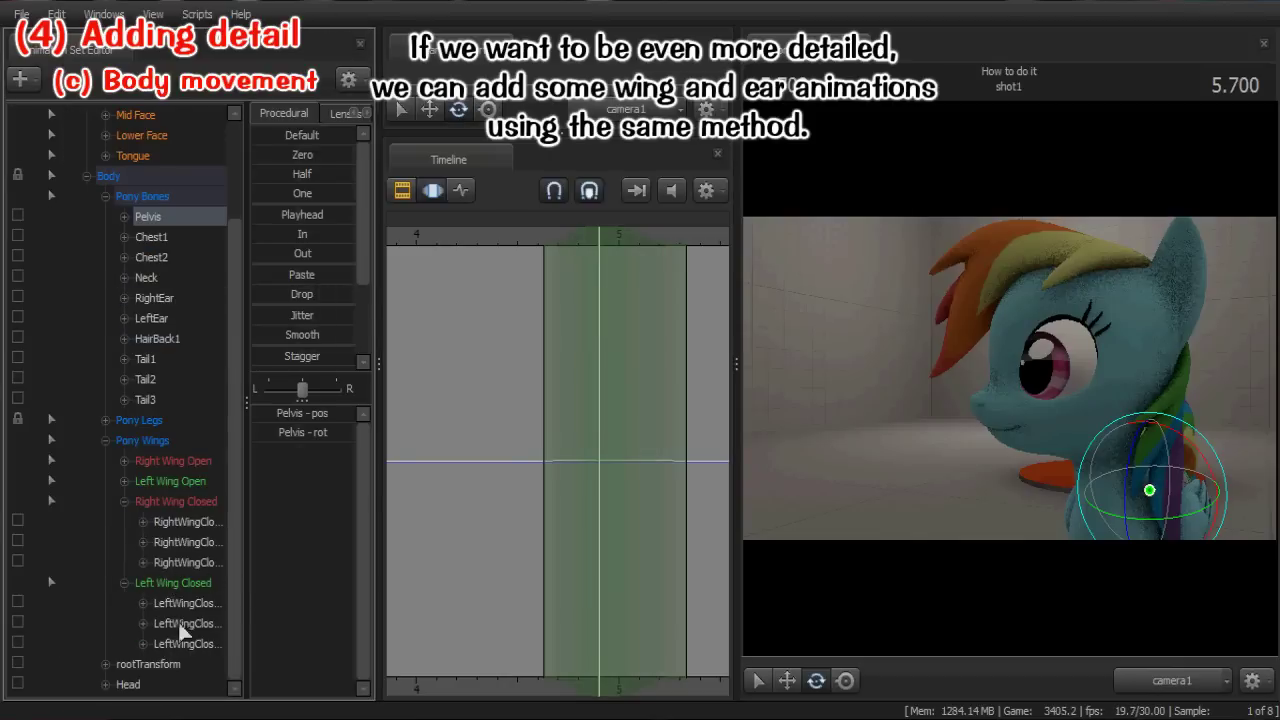
{"action": "left_click", "coordinate": [124, 501]}
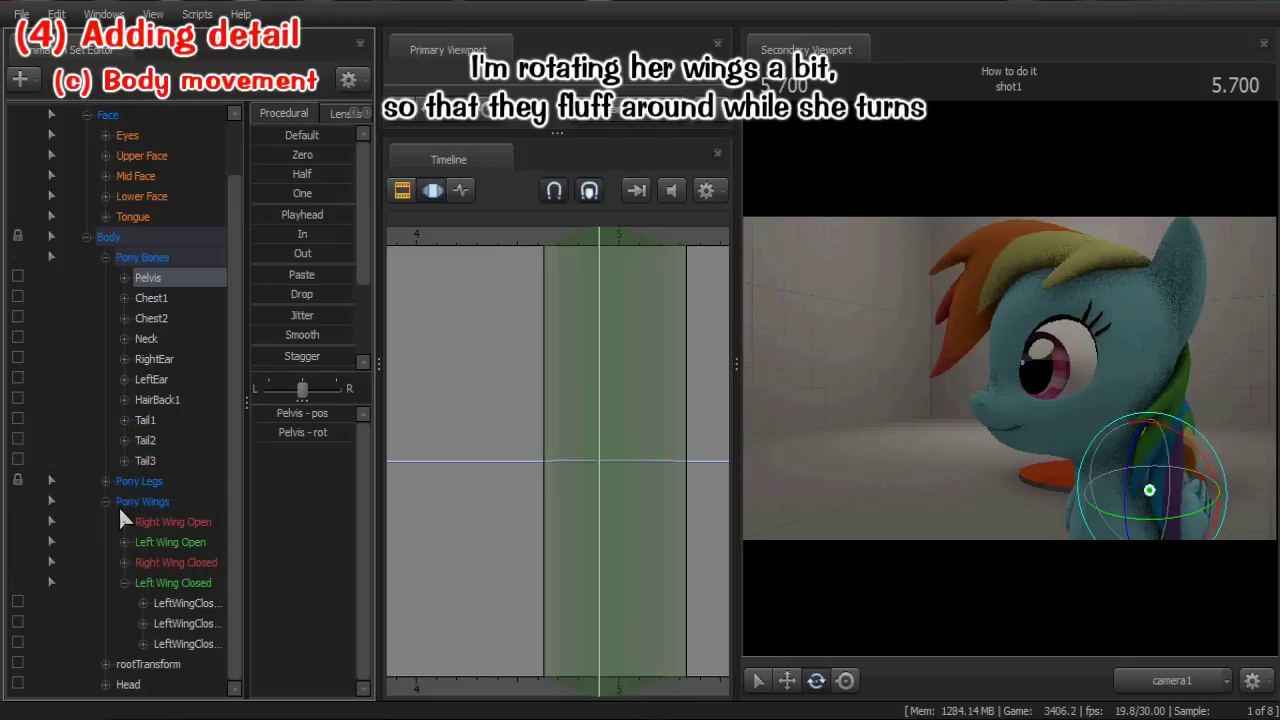
Rotate the LeftWingClosed2 bone slightly within the existing time selection and review the wing movement
{"action": "left_click", "coordinate": [183, 624]}
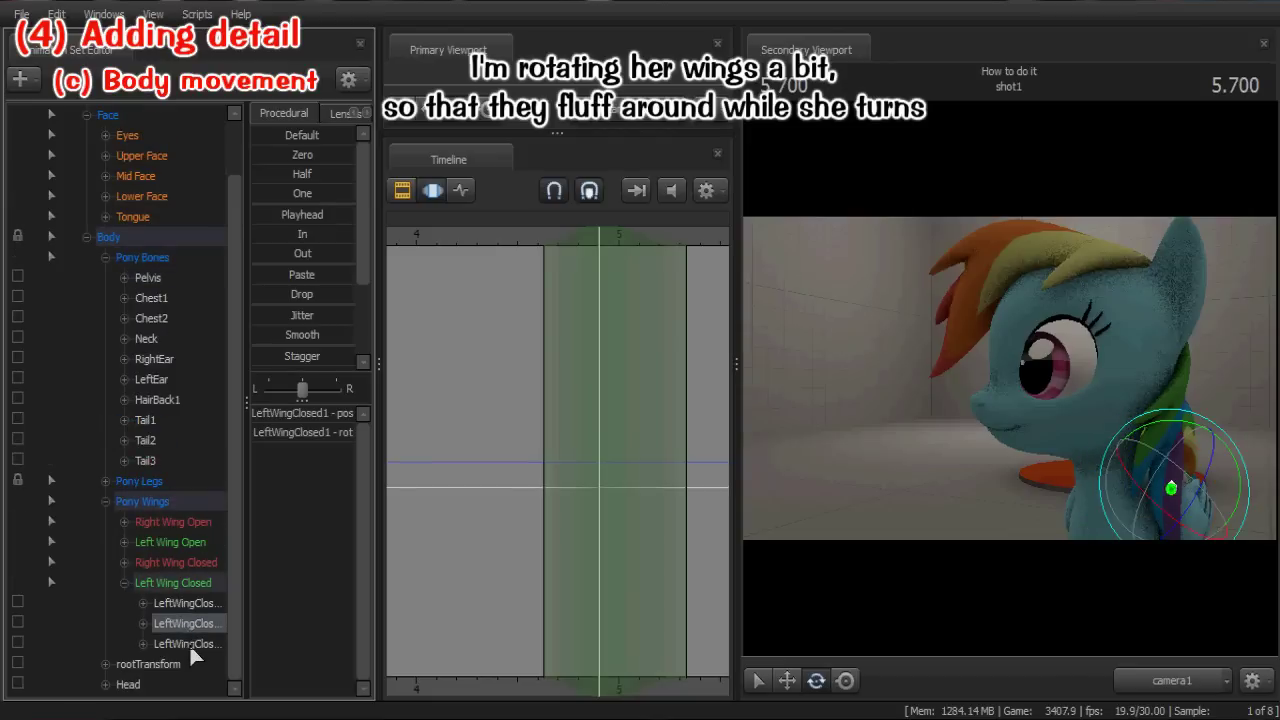
{"action": "left_click", "coordinate": [191, 646]}
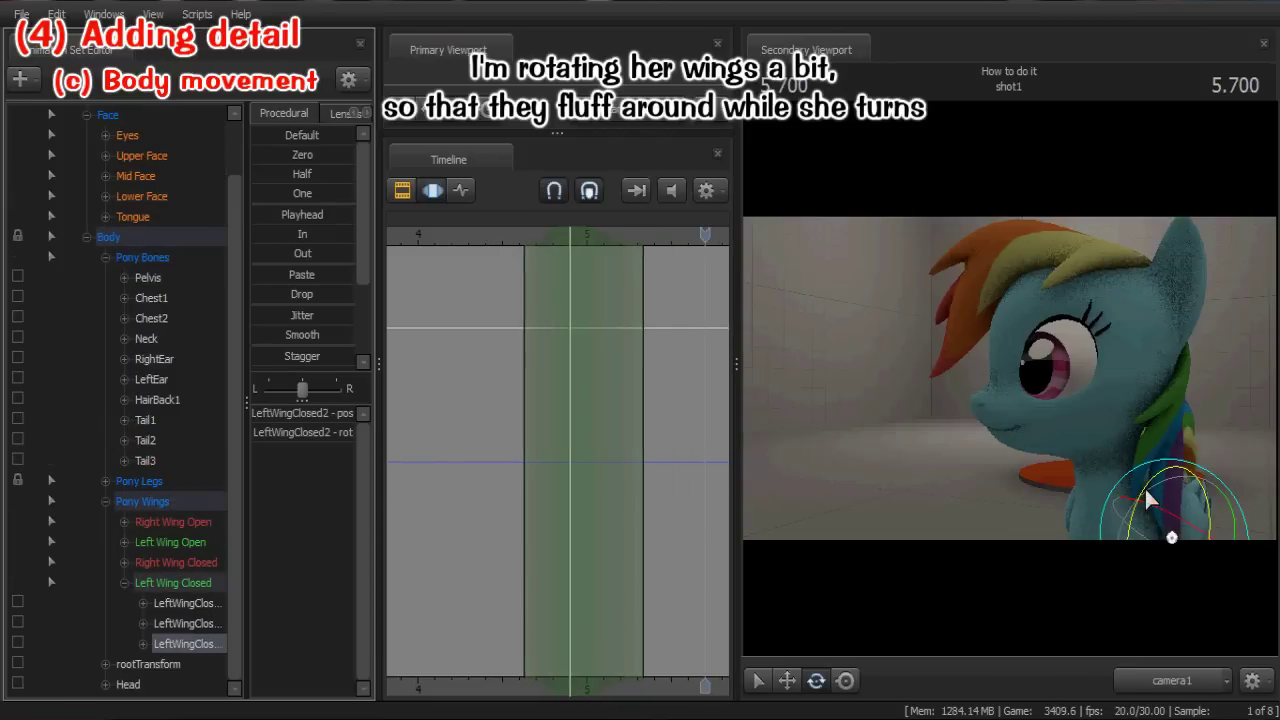
{"action": "left_click_drag", "start_coordinate": [1148, 500], "coordinate": [1134, 502]}
{"action": "left_click_drag", "start_coordinate": [1128, 503], "coordinate": [1118, 507]}
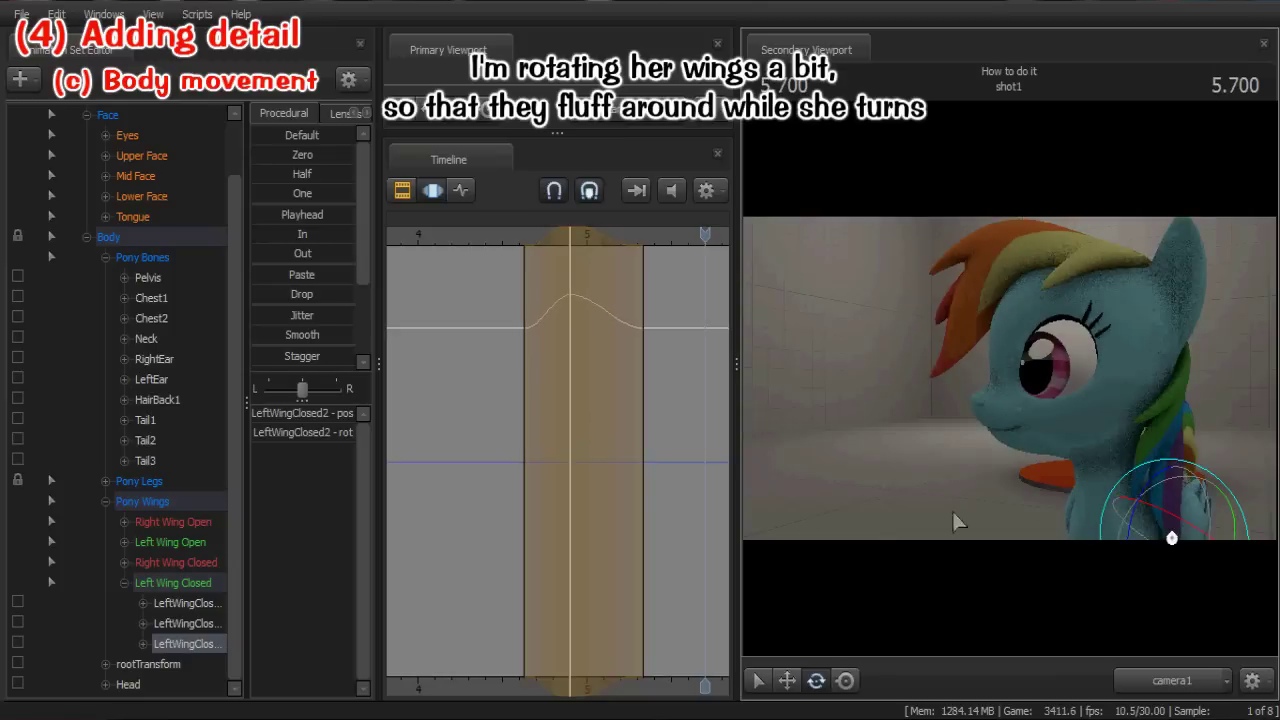
{"action": "left_click_drag", "start_coordinate": [507, 466], "coordinate": [569, 466]}
{"action": "key", "text": "space"}
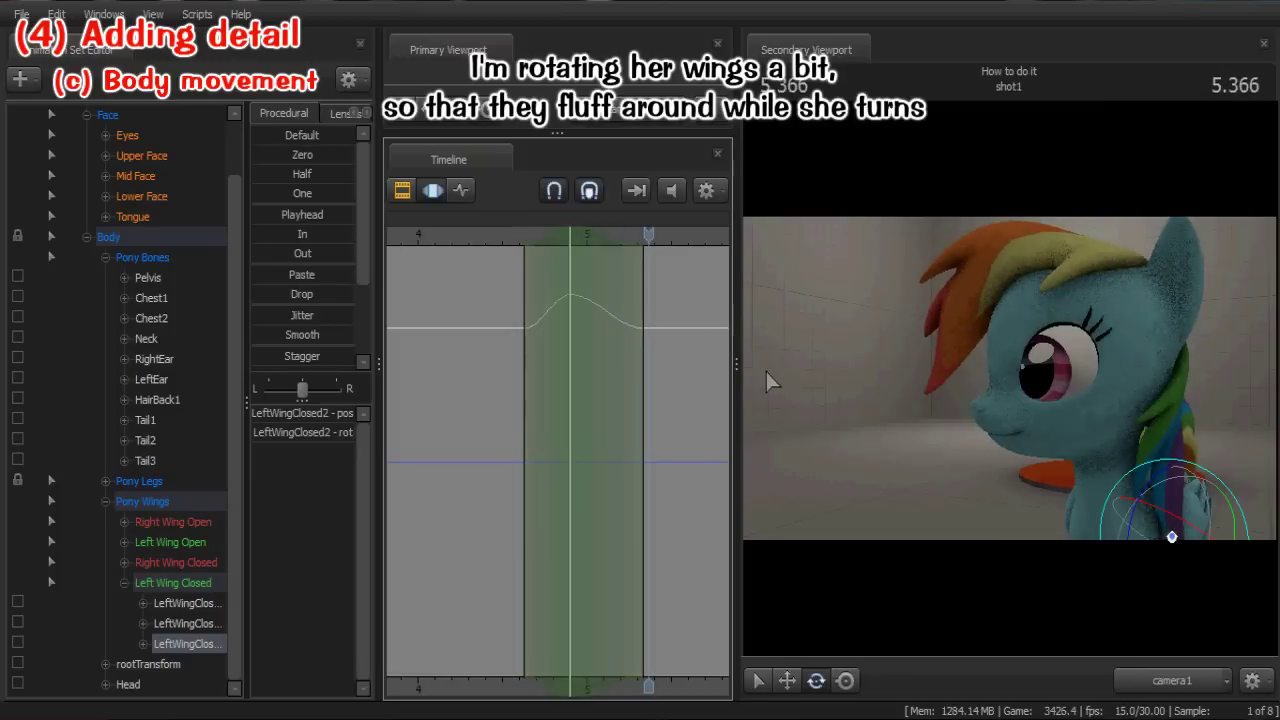
Expand Right Wing Closed, rotate the RightWingClosed bone slightly within the same time selection, and review the movement
{"action": "left_click", "coordinate": [126, 562]}
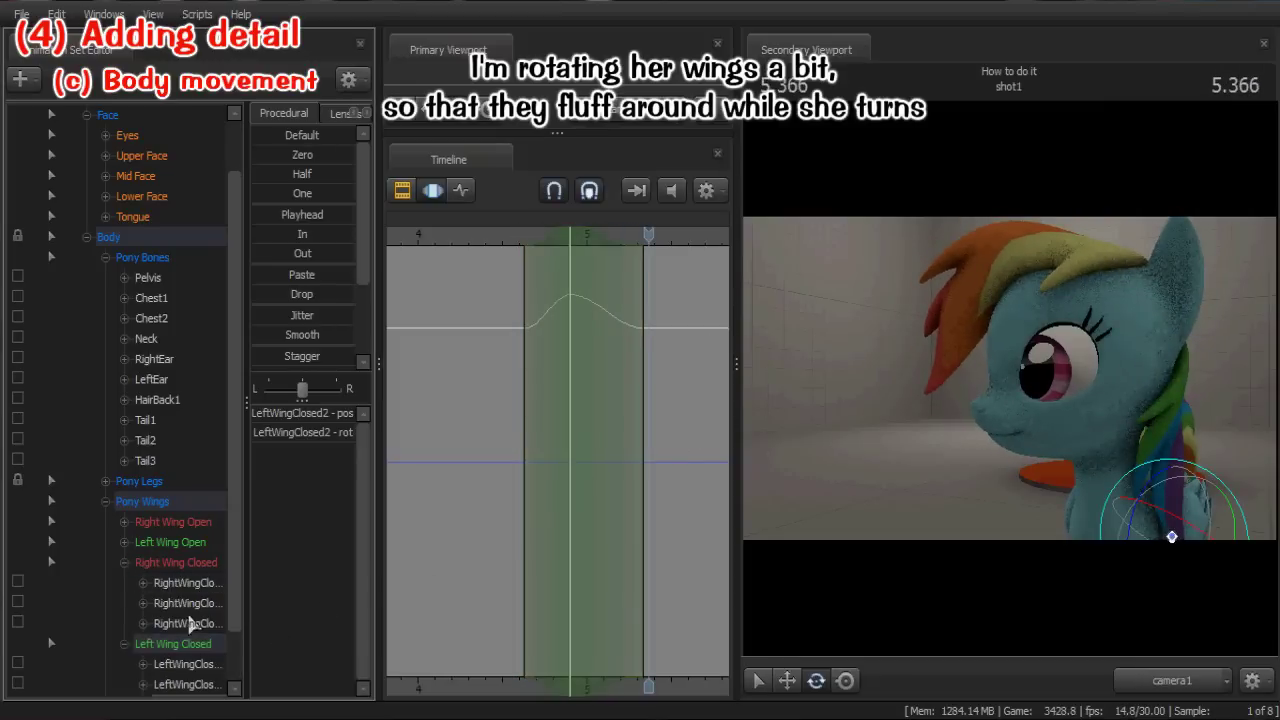
{"action": "left_click", "coordinate": [186, 583]}
{"action": "left_click_drag", "start_coordinate": [1077, 446], "coordinate": [1075, 537]}
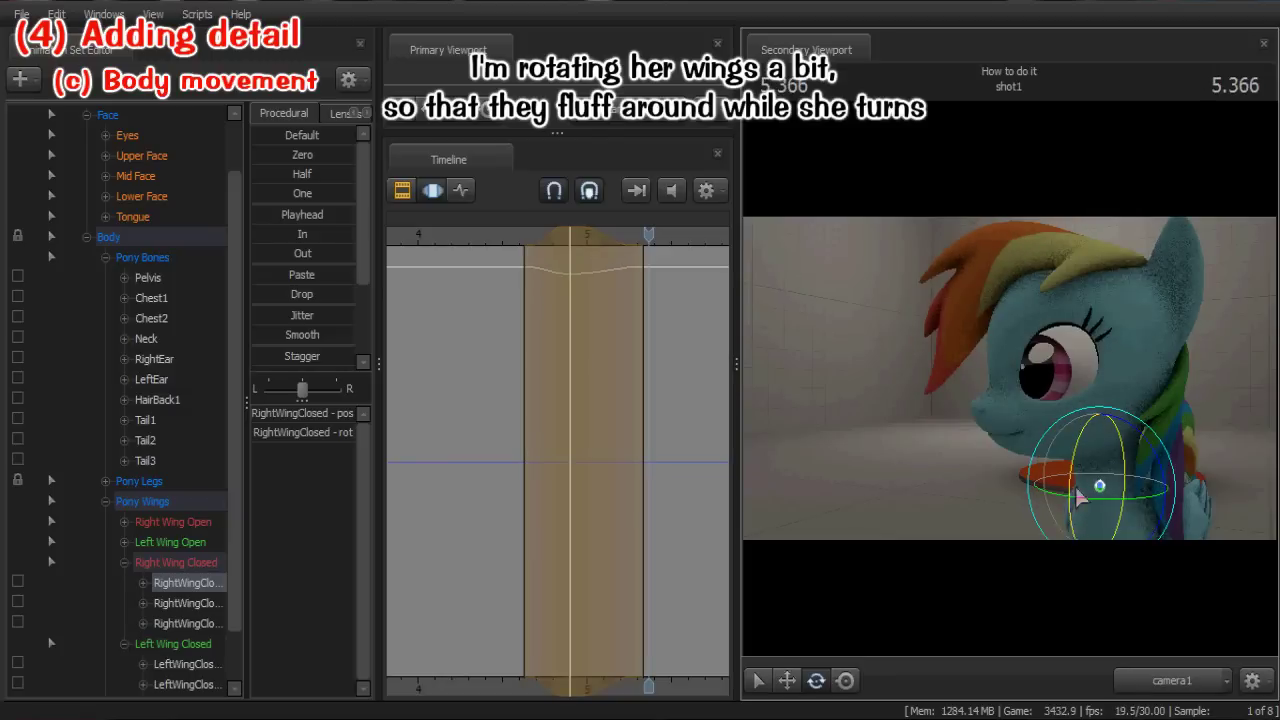
{"action": "key", "text": "space"}
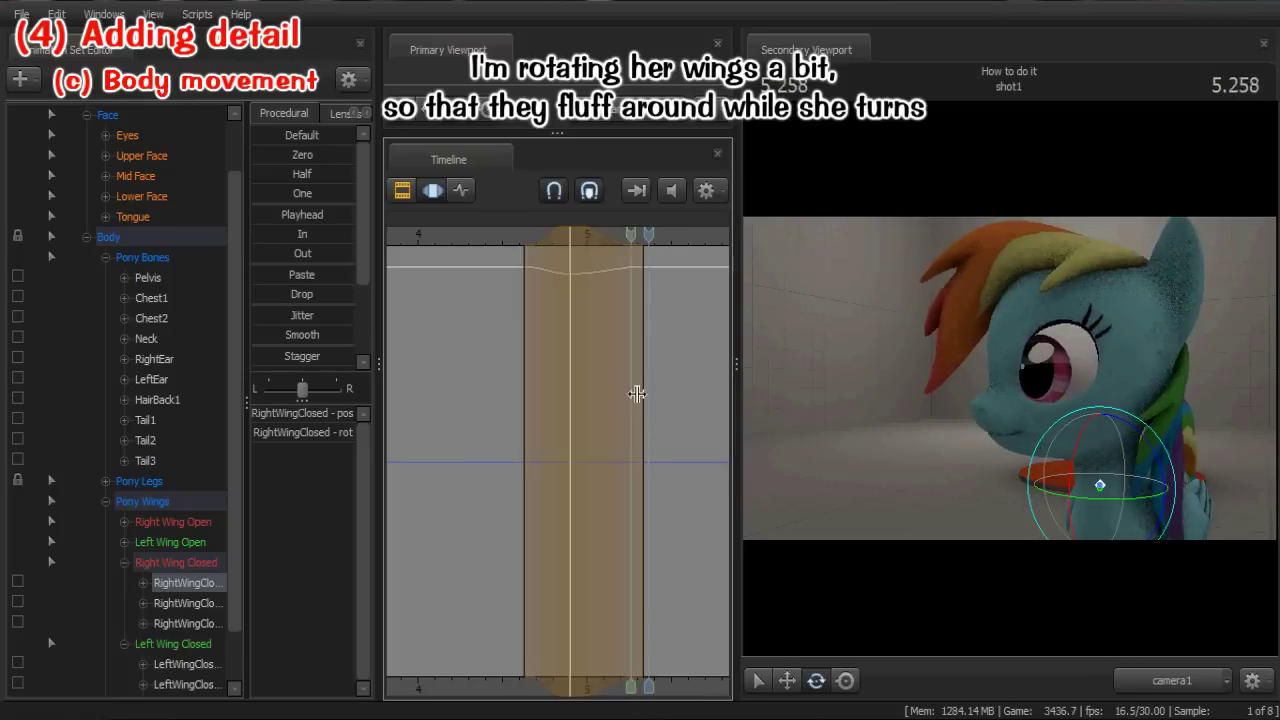
{"action": "key", "text": "space"}
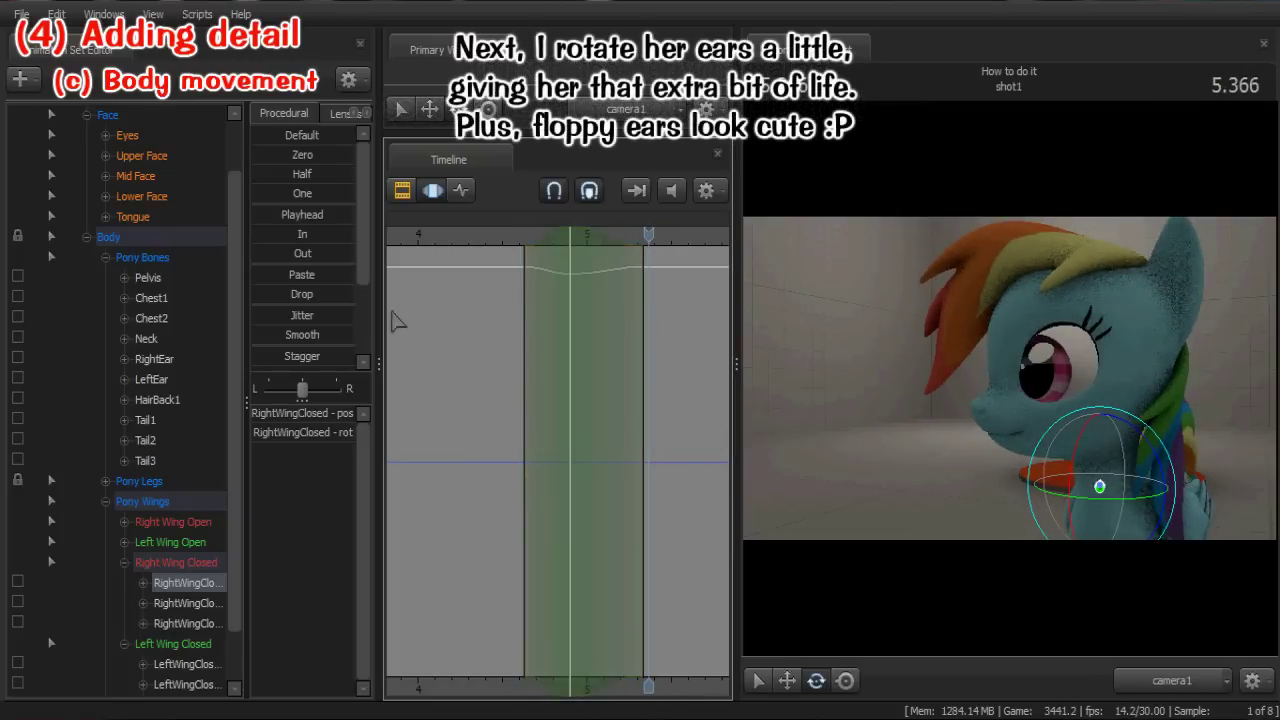
Select the LeftEar bone and center the time selection at 5.000 seconds, with falloff from about 4.6 to 5.4 seconds
{"action": "left_click", "coordinate": [152, 380]}
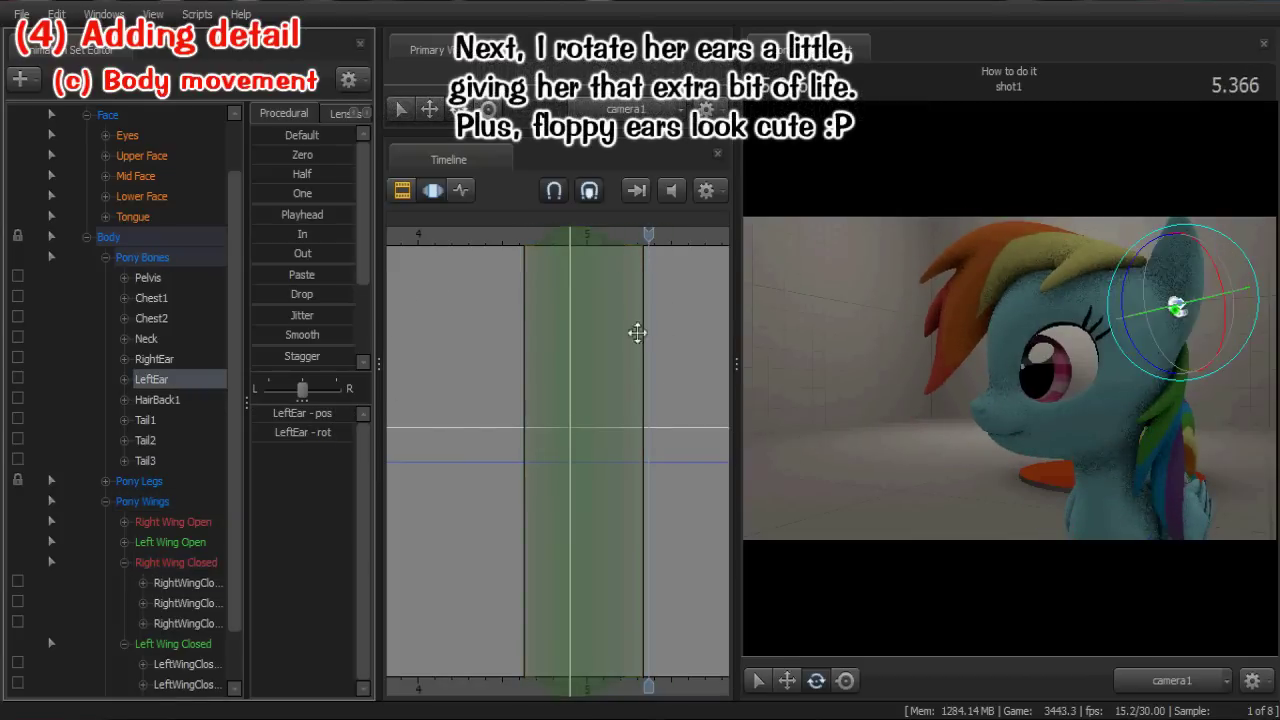
{"action": "middle_click_drag", "start_coordinate": [637, 332], "coordinate": [585, 366]}
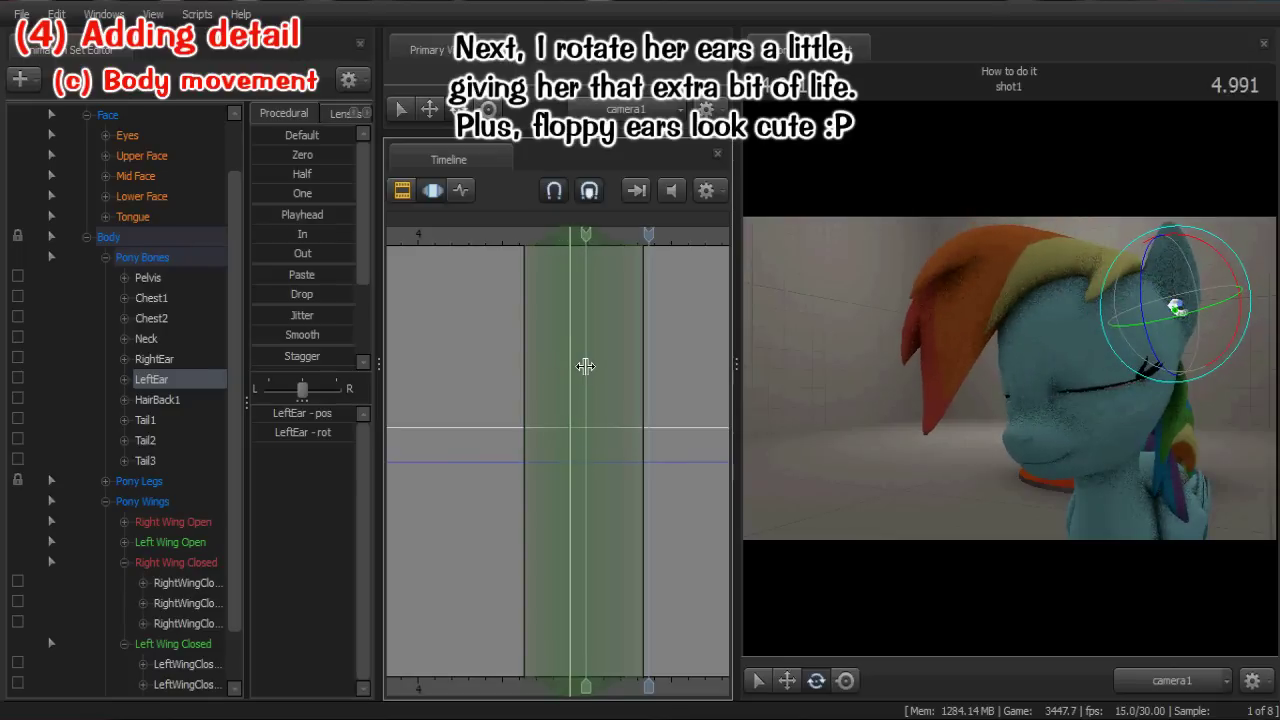
{"action": "left_click", "coordinate": [586, 366], "text": "shift"}
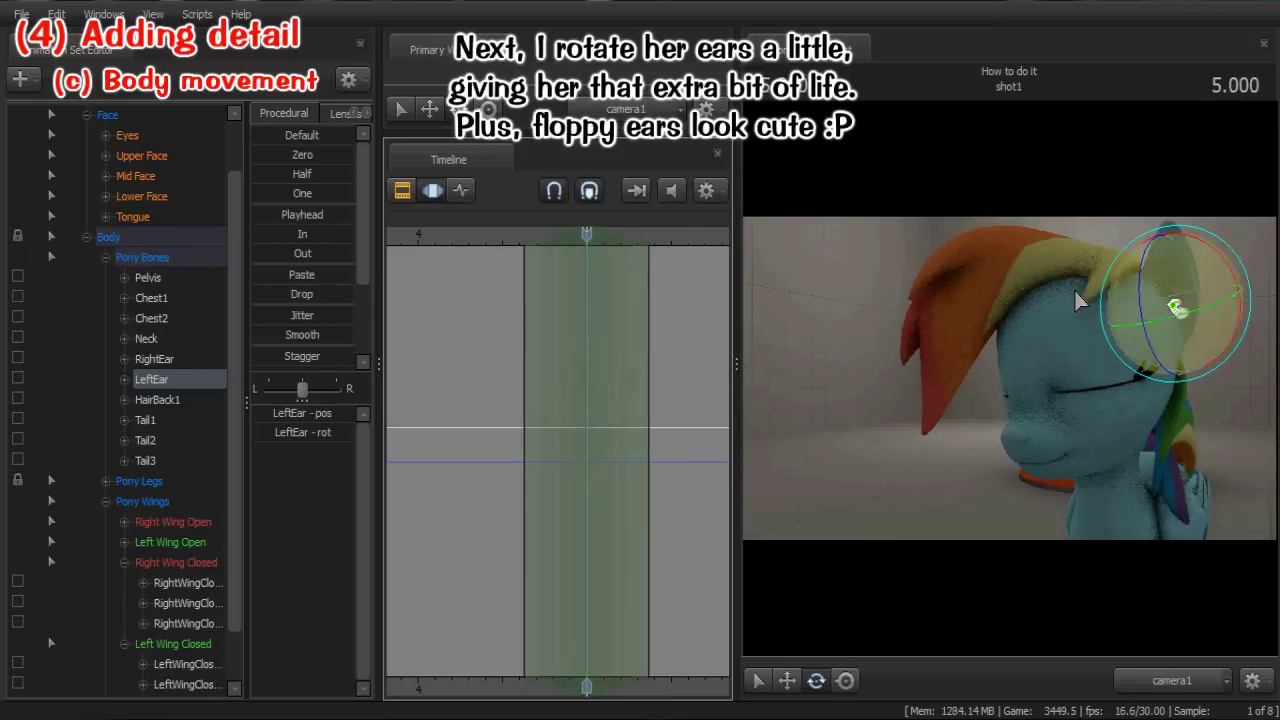
Rotate the left ear a little at 5.000 seconds, redoing the first attempt, and replay the head turn
{"action": "left_click_drag", "start_coordinate": [1220, 258], "coordinate": [1232, 262]}
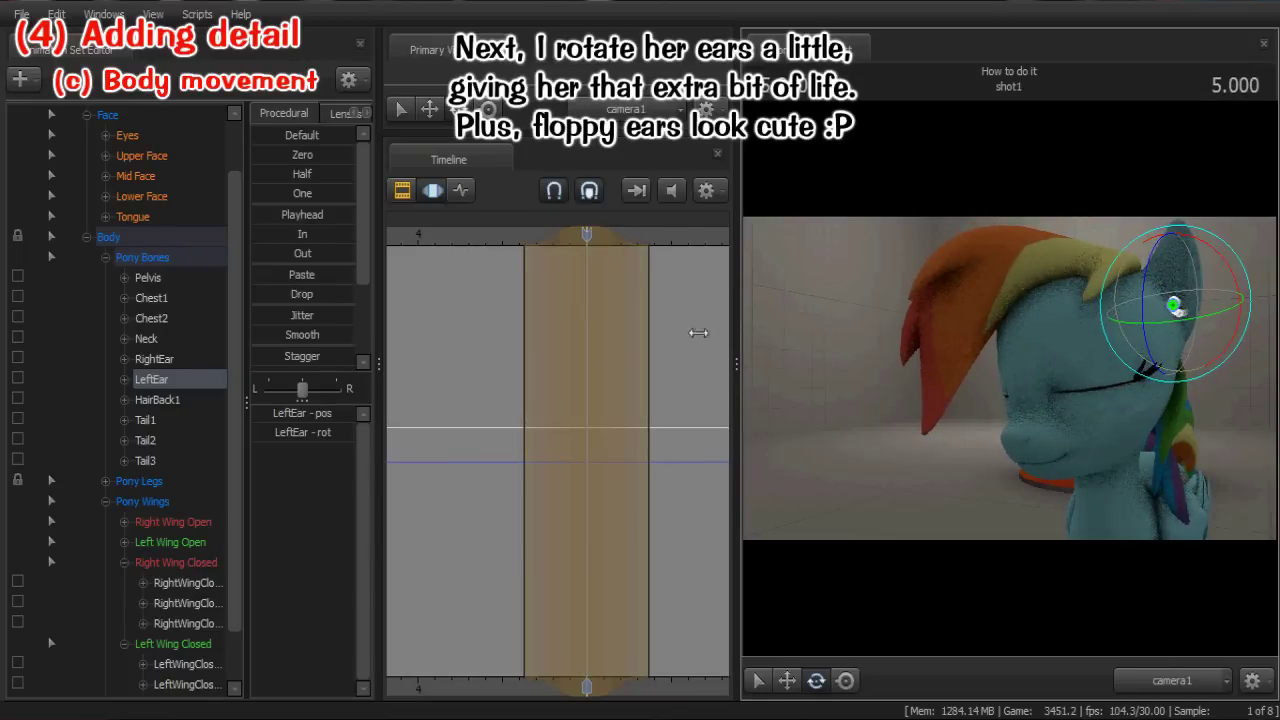
{"action": "mouse_move", "coordinate": [586, 376]}
{"action": "middle_mouse_down"}
{"action": "mouse_move", "coordinate": [563, 380]}
{"action": "mouse_move", "coordinate": [628, 372]}
{"action": "mouse_move", "coordinate": [572, 360]}
{"action": "middle_mouse_up"}
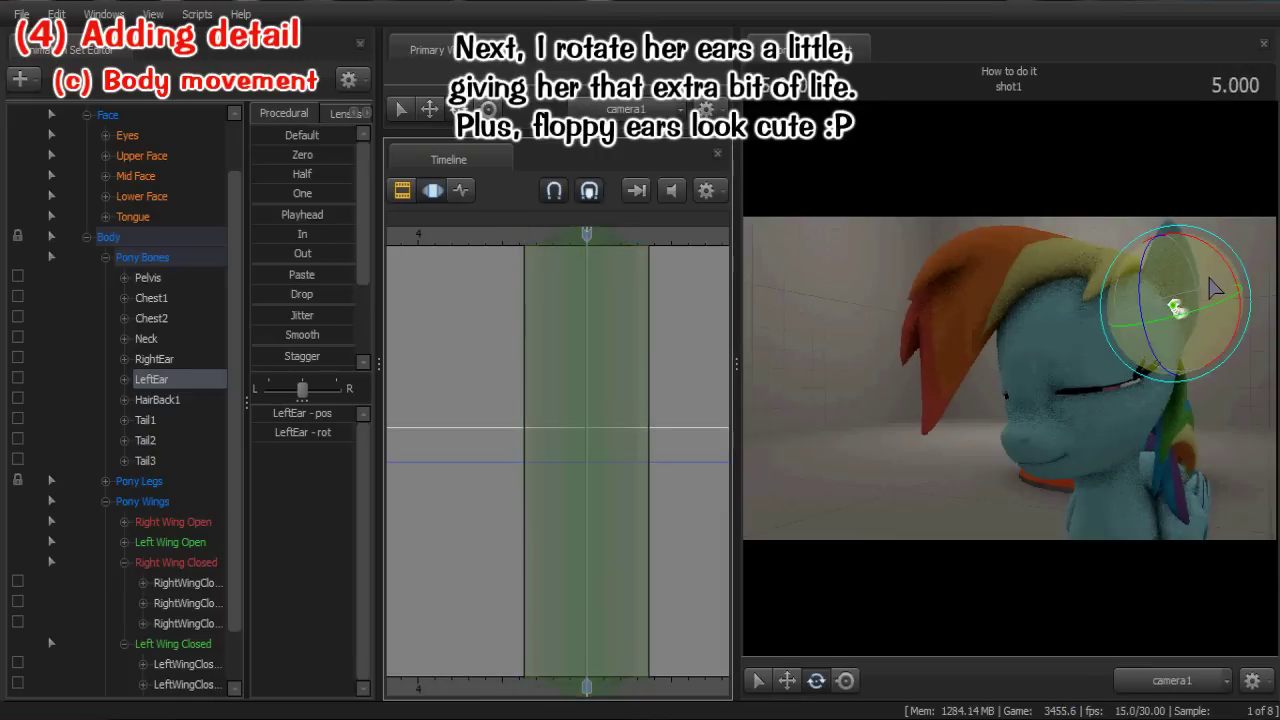
{"action": "left_click_drag", "start_coordinate": [1205, 310], "coordinate": [1212, 318]}
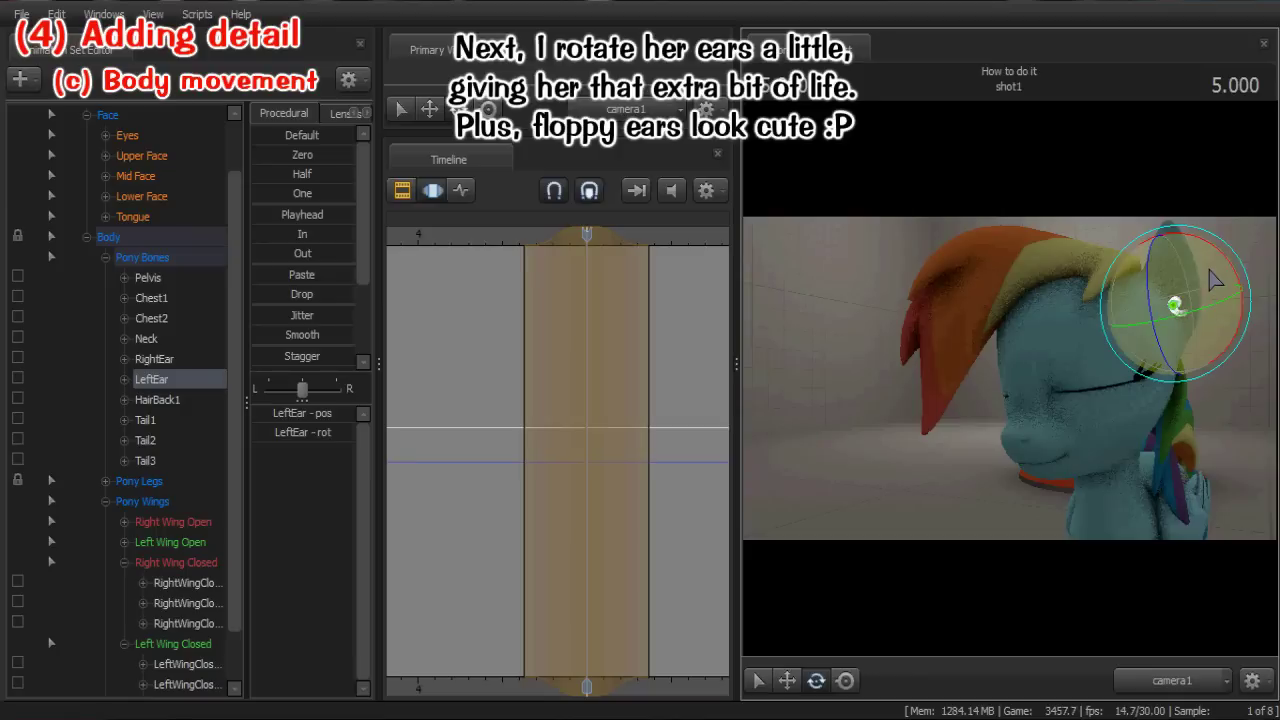
{"action": "key", "text": "space"}
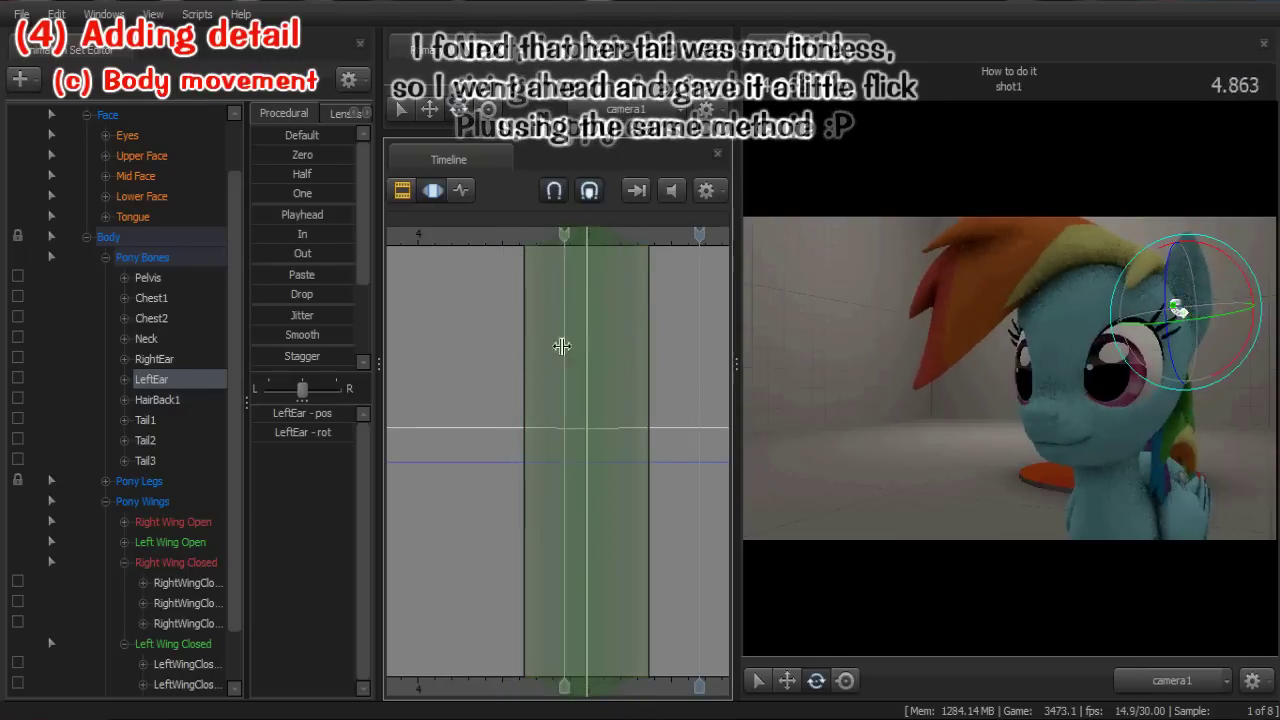
{"action": "key", "text": "space"}
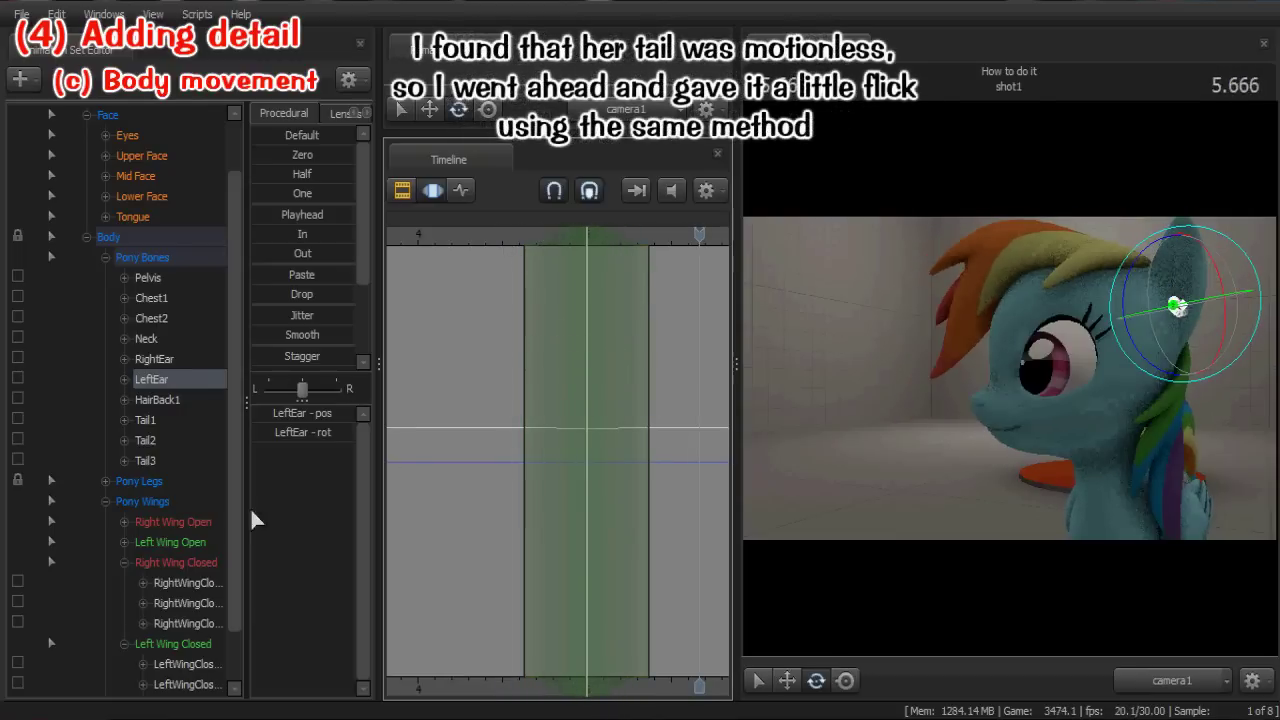
Rotate the Tail1 bone slightly within the time selection centered at 5.000 seconds for a small flick, and replay the movement
{"action": "left_click", "coordinate": [191, 421]}
{"action": "left_click_drag", "start_coordinate": [1166, 440], "coordinate": [1157, 437]}
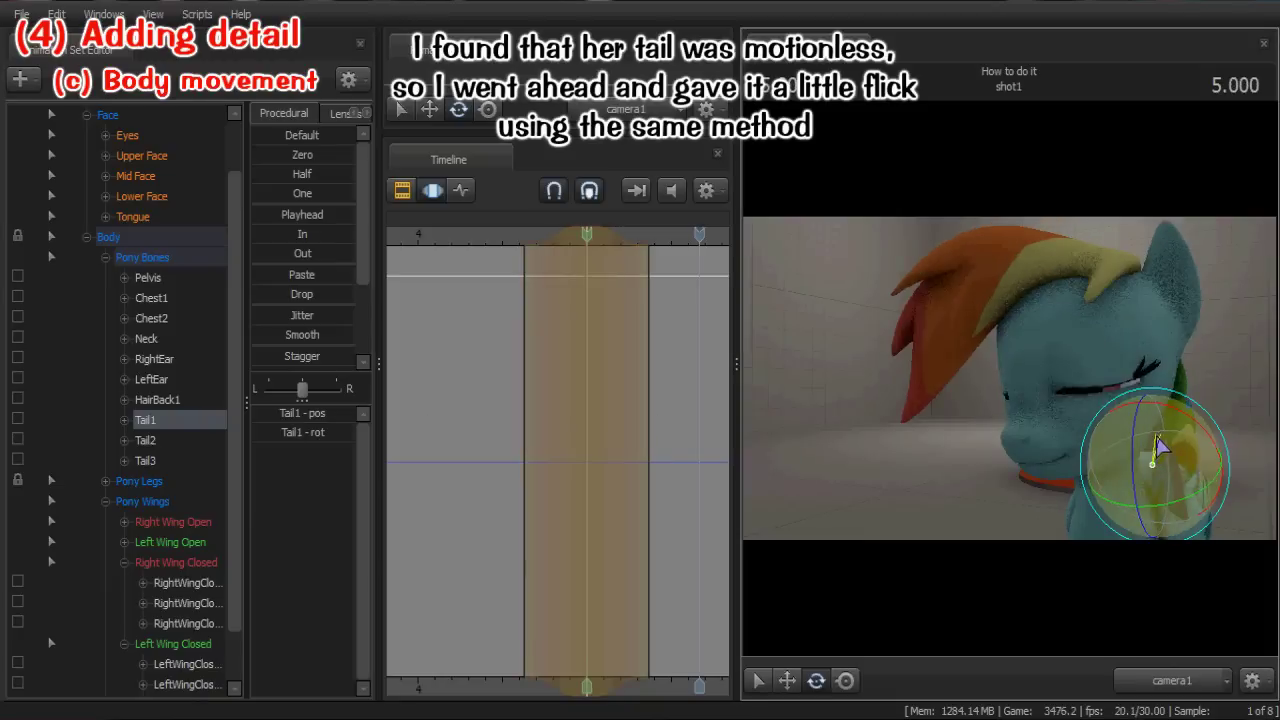
{"action": "key", "text": "space"}
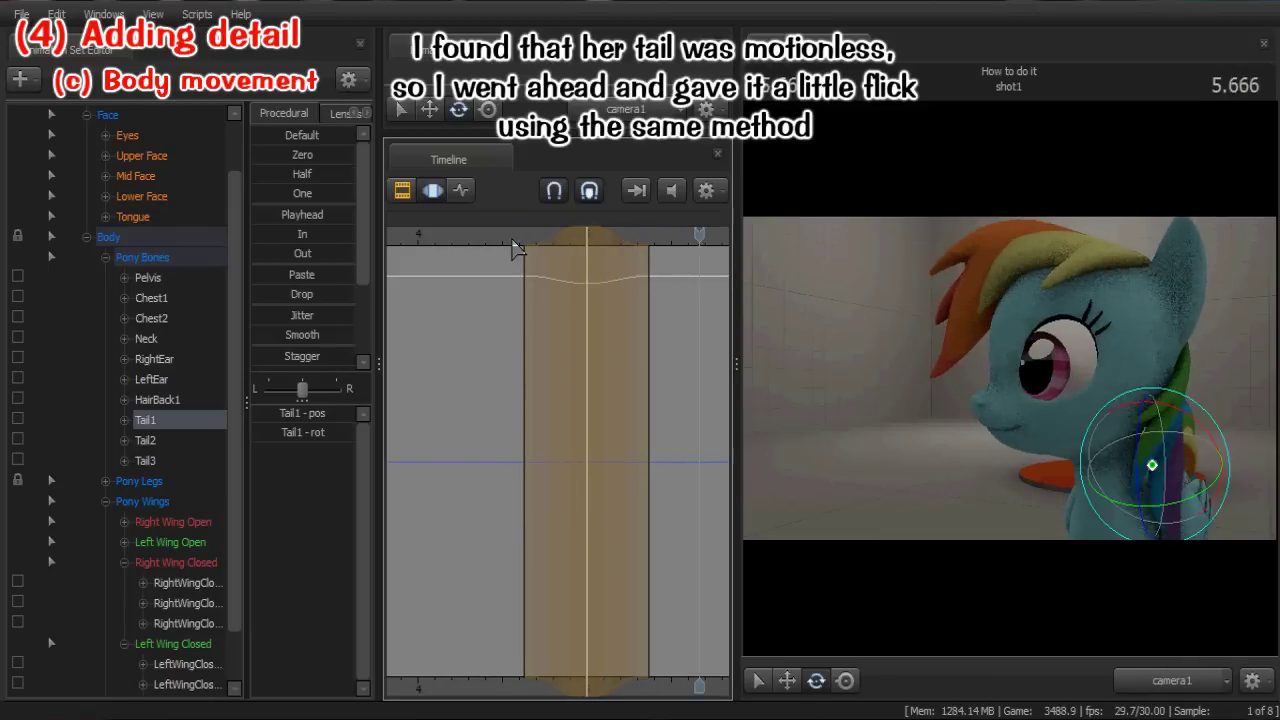
{"action": "key", "text": "Escape"}
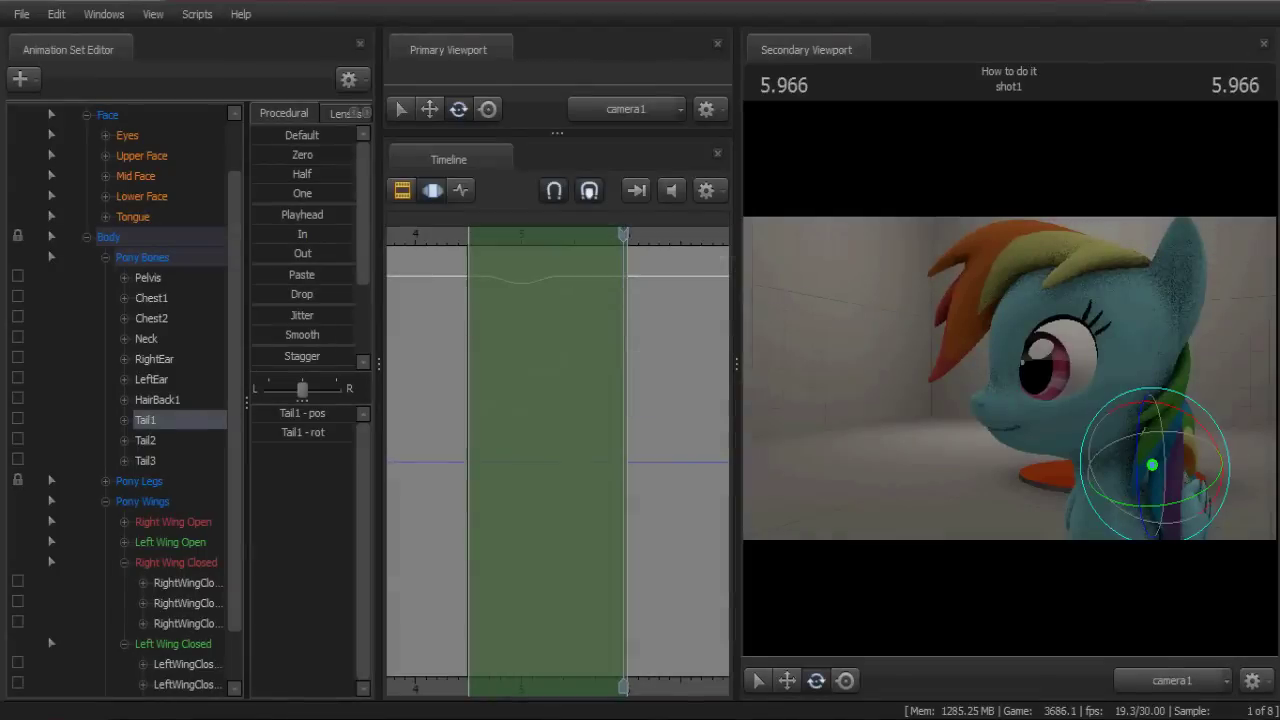
Select the pony's whole Body control group so that all its bones are affected
{"action": "scroll", "coordinate": [571, 395], "scroll_direction": "up", "scroll_amount": 5}
{"action": "middle_click_drag", "start_coordinate": [676, 670], "coordinate": [697, 690]}
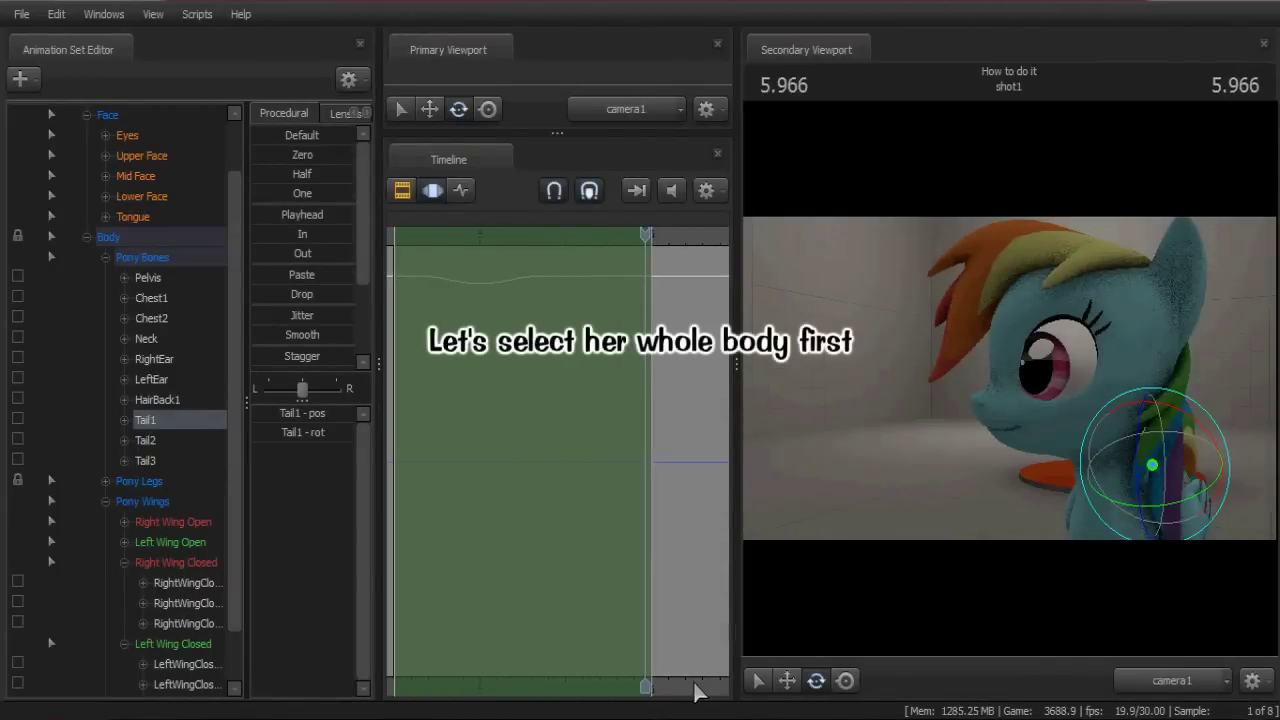
{"action": "scroll", "coordinate": [127, 183], "scroll_direction": "up", "scroll_amount": 1}
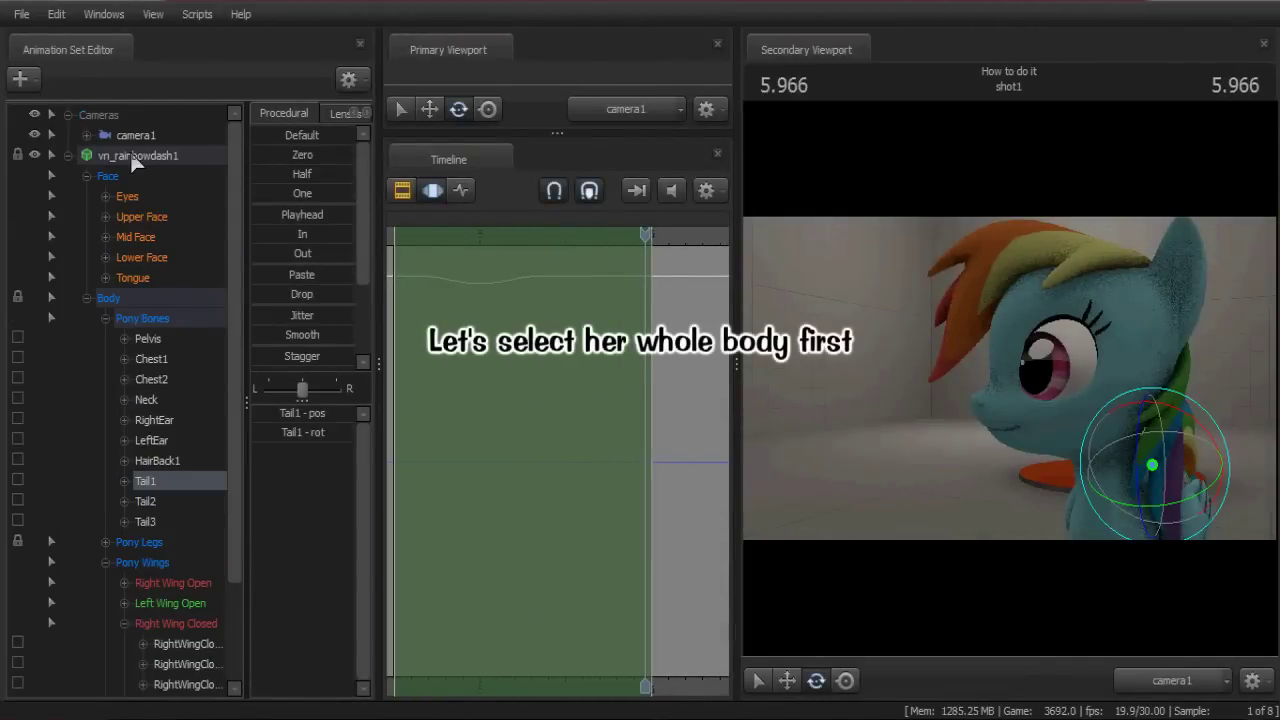
{"action": "left_click", "coordinate": [145, 303]}
{"action": "scroll", "coordinate": [590, 568], "scroll_direction": "up", "scroll_amount": 4}
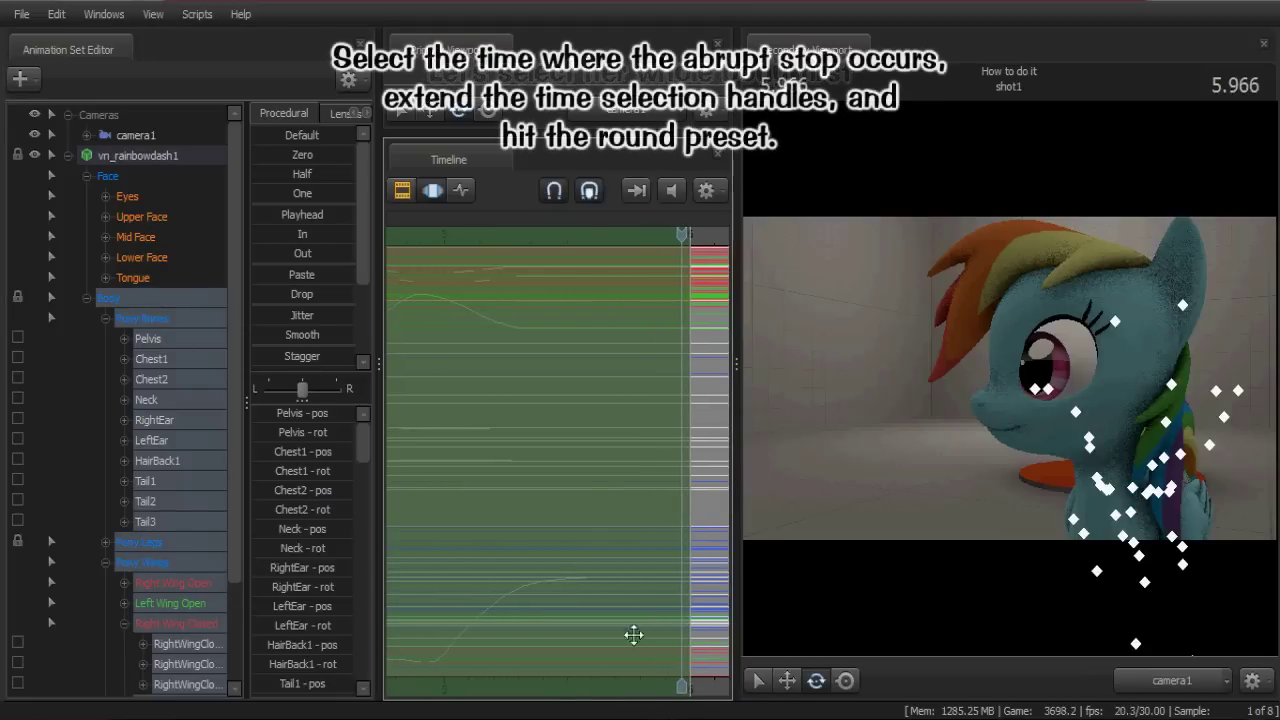
Set a time selection around 5.600 seconds, with falloff from about 5.4 to 5.8 seconds, and apply the Round preset to the body
{"action": "left_click_drag", "start_coordinate": [575, 590], "coordinate": [599, 545], "text": "shift"}
{"action": "scroll", "coordinate": [600, 543], "scroll_direction": "up", "scroll_amount": 4, "text": "shift"}
{"action": "scroll", "coordinate": [598, 537], "scroll_direction": "down", "scroll_amount": 3, "text": "shift"}
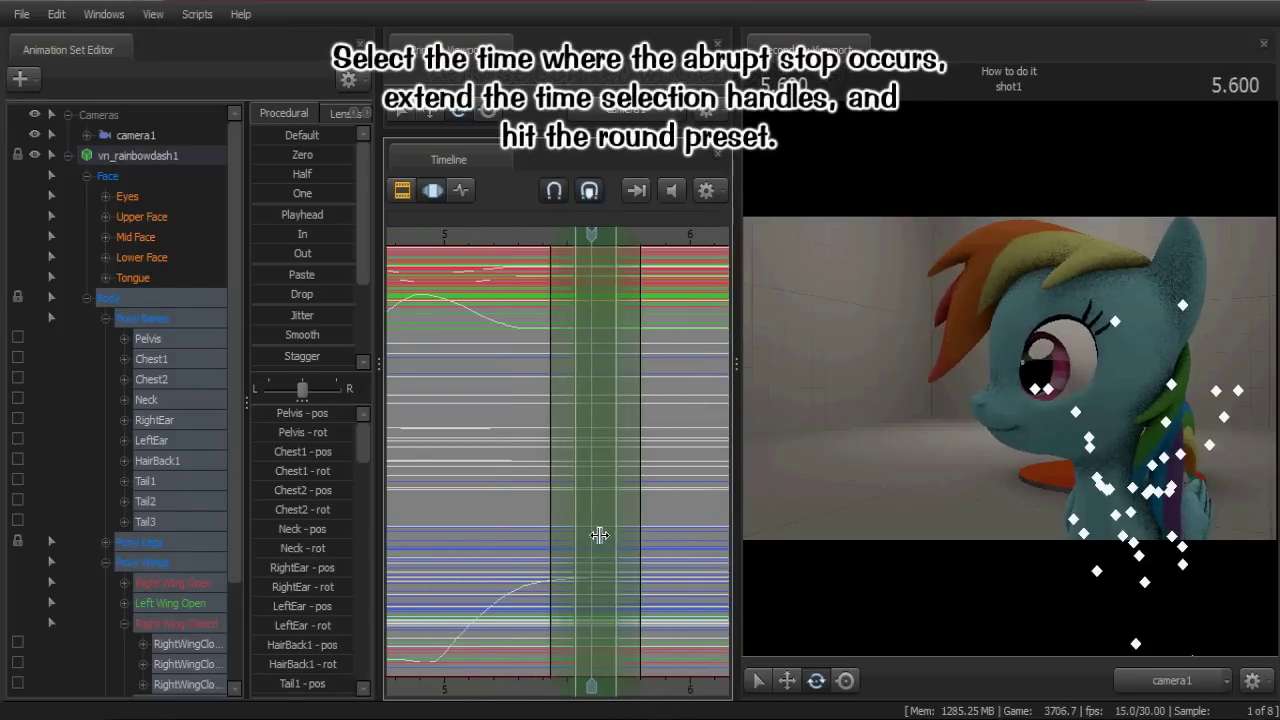
{"action": "scroll", "coordinate": [600, 538], "scroll_direction": "up", "scroll_amount": 3}
{"action": "scroll", "coordinate": [286, 356], "scroll_direction": "down", "scroll_amount": 5}
{"action": "left_click", "coordinate": [284, 358]}
{"action": "scroll", "coordinate": [560, 370], "scroll_direction": "down", "scroll_amount": 3}
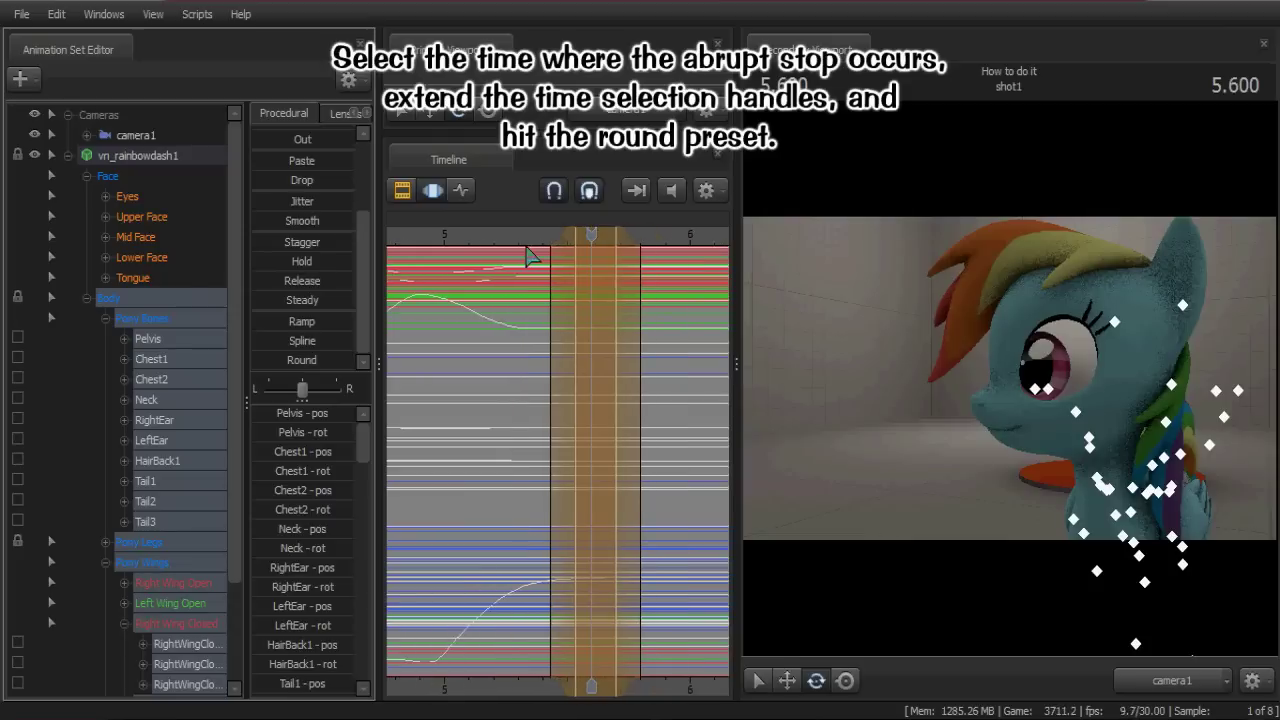
Widen the rounded time selection to hold from about 5.5 to 5.8 seconds, with falloff from about 5.4 to 6.1 seconds
{"action": "left_click_drag", "start_coordinate": [531, 256], "coordinate": [649, 291]}
{"action": "scroll", "coordinate": [170, 419], "scroll_direction": "down", "scroll_amount": 4}
{"action": "scroll", "coordinate": [170, 419], "scroll_direction": "up", "scroll_amount": 4}
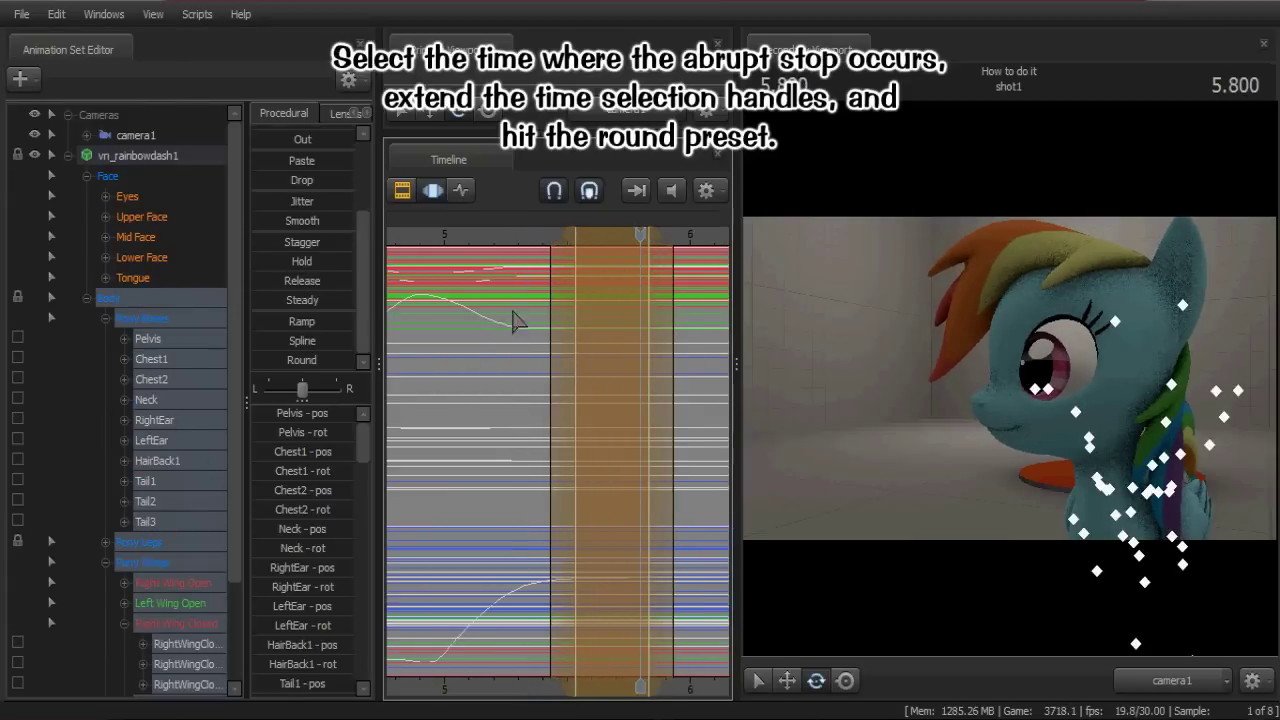
{"action": "left_click_drag", "start_coordinate": [528, 238], "coordinate": [624, 243]}
{"action": "key", "text": "space"}
{"action": "left_click_drag", "start_coordinate": [673, 306], "coordinate": [642, 319]}
{"action": "left_click_drag", "start_coordinate": [576, 325], "coordinate": [566, 327]}
{"action": "mouse_move", "coordinate": [549, 330]}
{"action": "left_mouse_down"}
{"action": "mouse_move", "coordinate": [538, 329]}
{"action": "mouse_move", "coordinate": [558, 320]}
{"action": "left_mouse_up"}
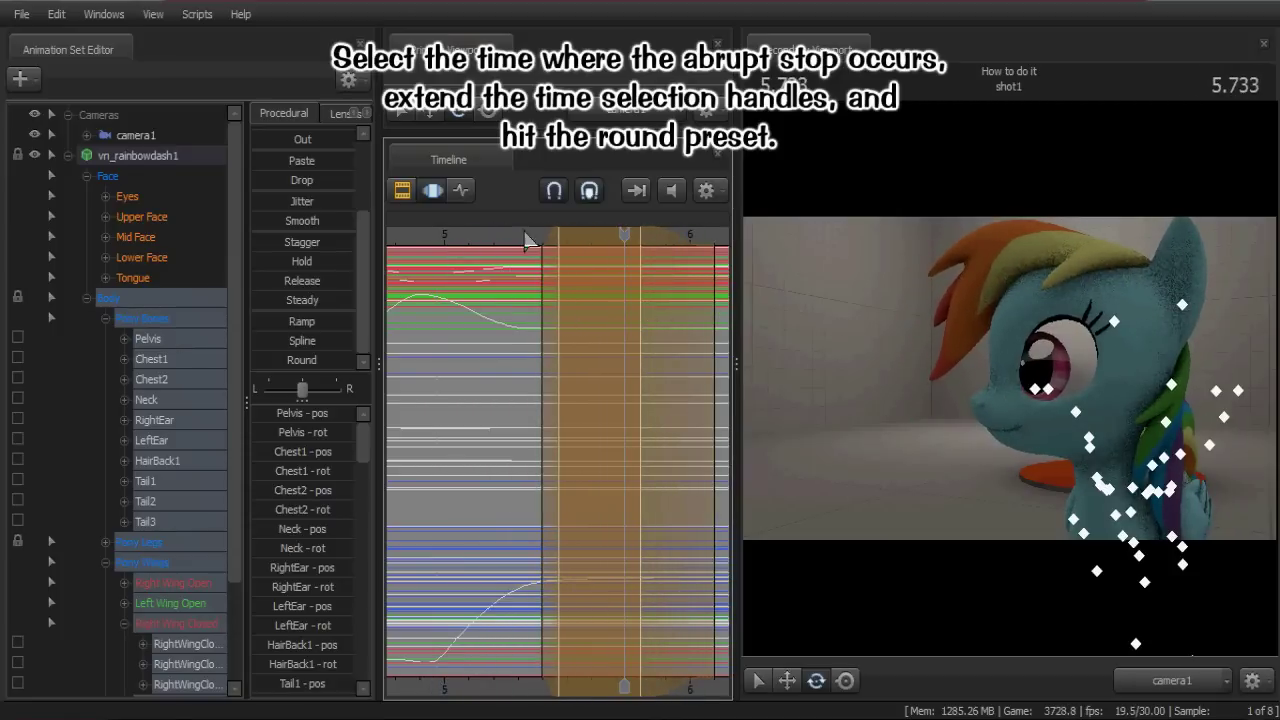
Replay the end of the head turn several times from around 5 seconds to examine how the body settles
{"action": "left_click", "coordinate": [526, 235]}
{"action": "key", "text": "space"}
{"action": "key", "text": "space"}
{"action": "left_click", "coordinate": [424, 238]}
{"action": "key", "text": "space"}
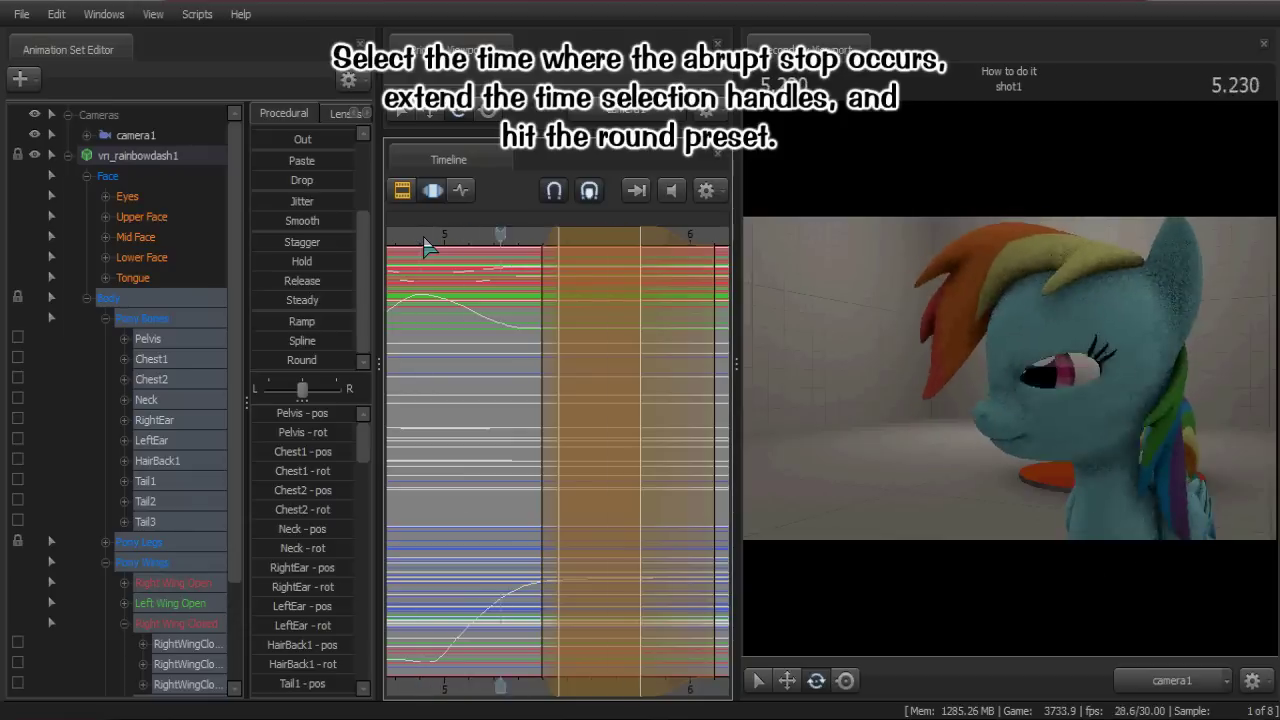
{"action": "scroll", "coordinate": [677, 323], "scroll_direction": "down", "scroll_amount": 1}
{"action": "left_click", "coordinate": [505, 240]}
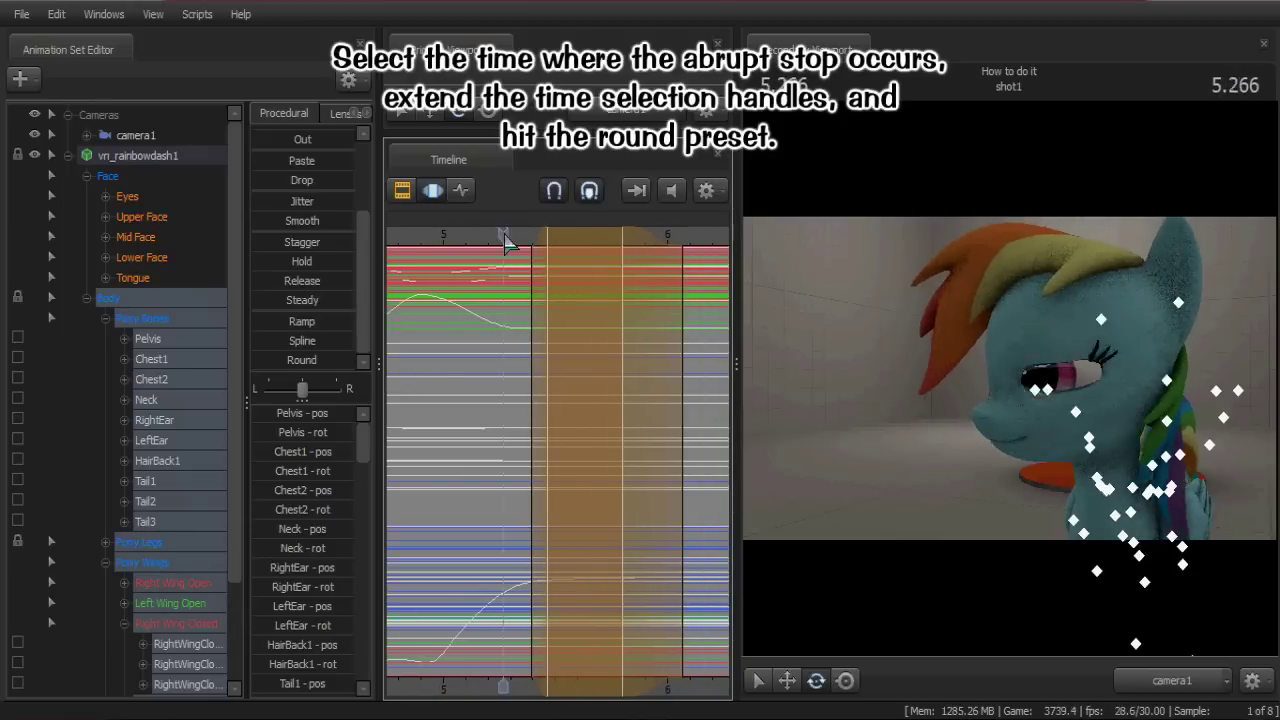
{"action": "left_click", "coordinate": [482, 242]}
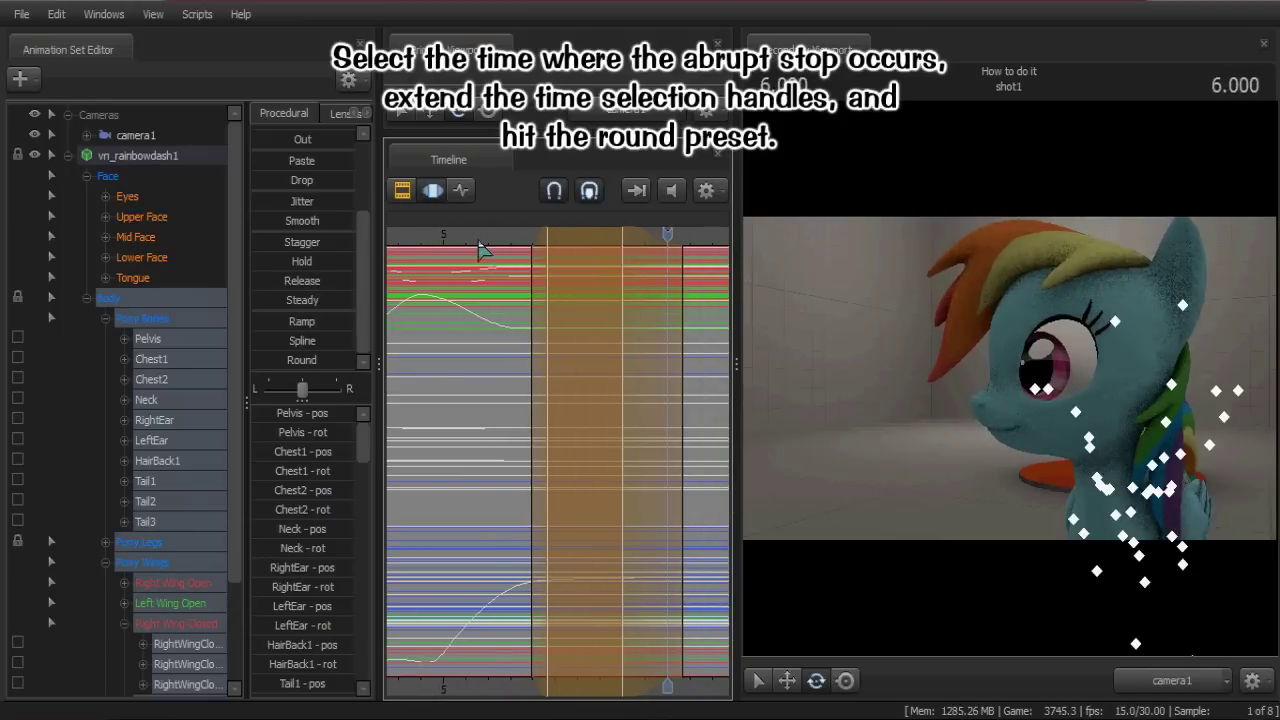